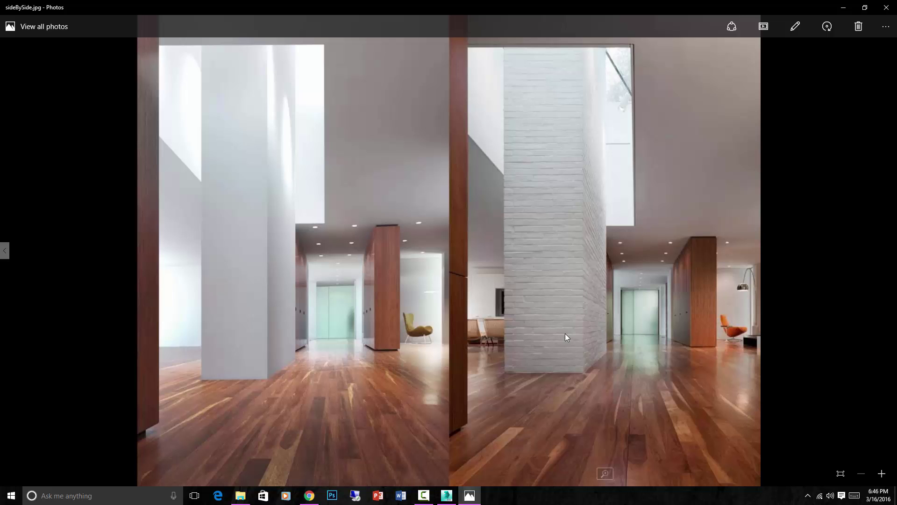
# Compare the side-by-side photo with interior.jpg and zoom into the side-by-side image
pyautogui.press('Left')
pyautogui.press('Right')
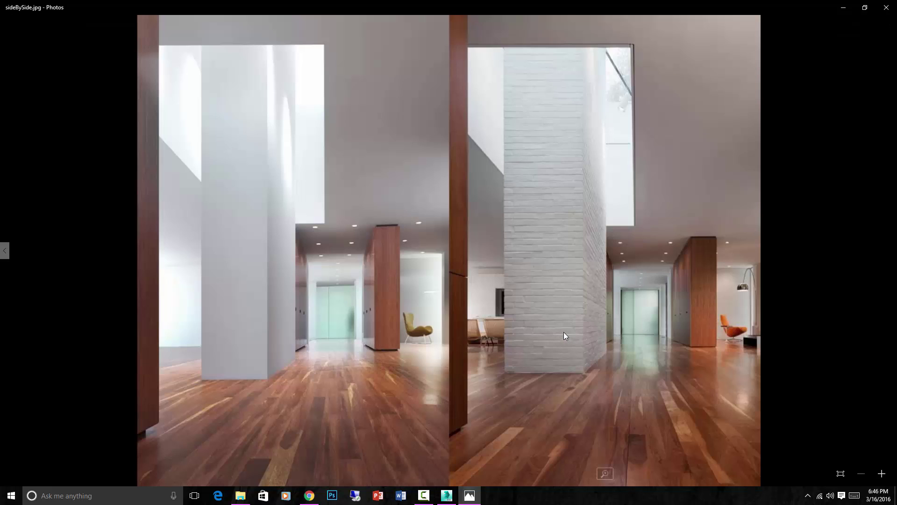
pyautogui.press('Left')
pyautogui.press('Right')
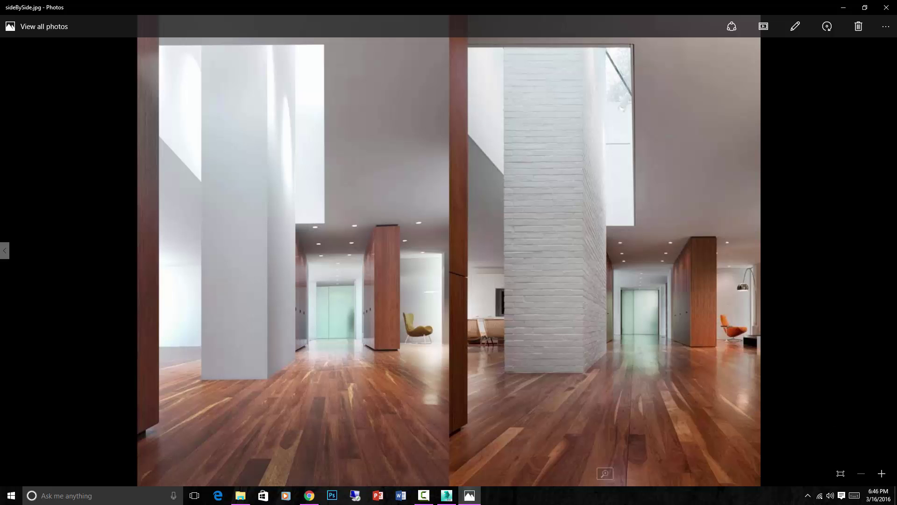
pyautogui.click(882, 474)
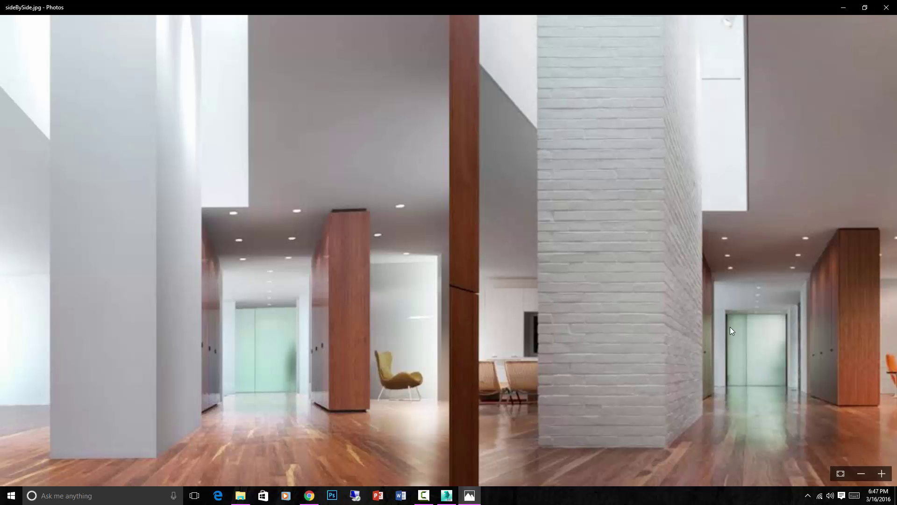
pyautogui.scroll(-3, 730, 327)
pyautogui.click(862, 474)
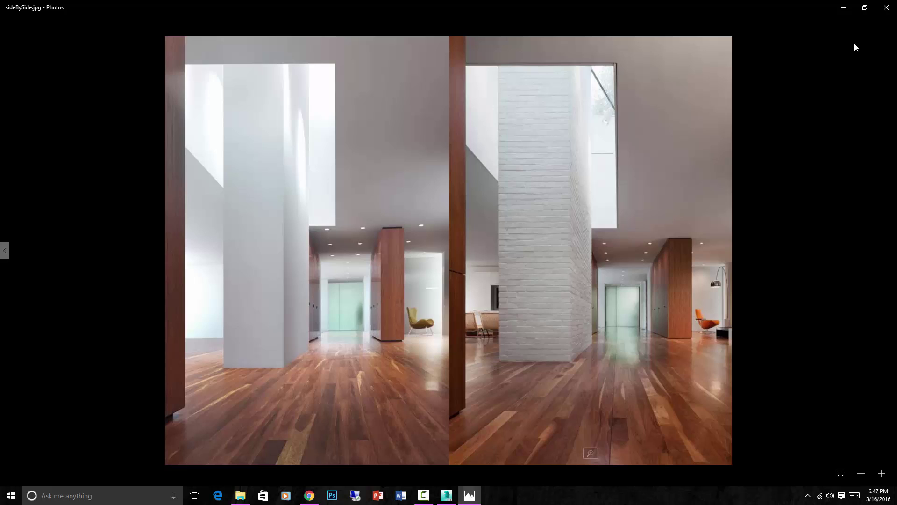
# In the Top view, draw a snapped rectangle over the small opening in the house plan
pyautogui.click(843, 5)
pyautogui.click(453, 222)
pyautogui.press('t')
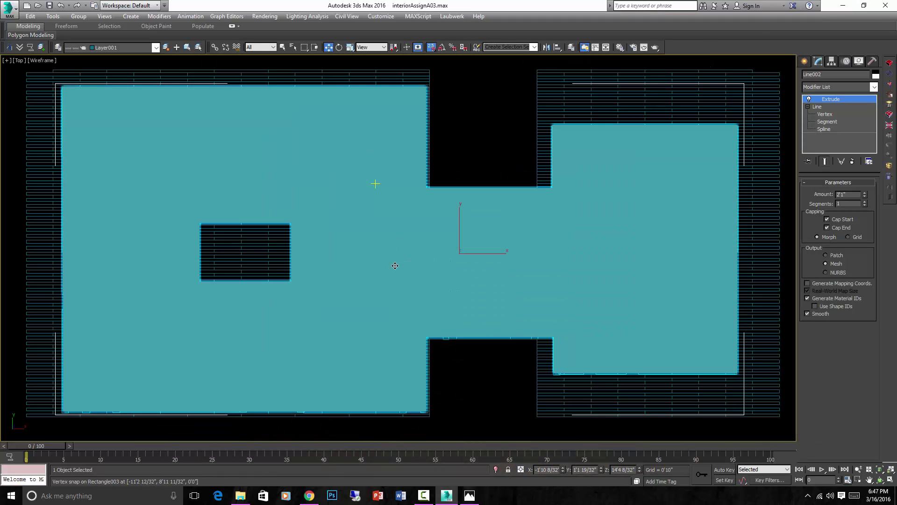
pyautogui.scroll(-5, 390, 264)
pyautogui.click(426, 316)
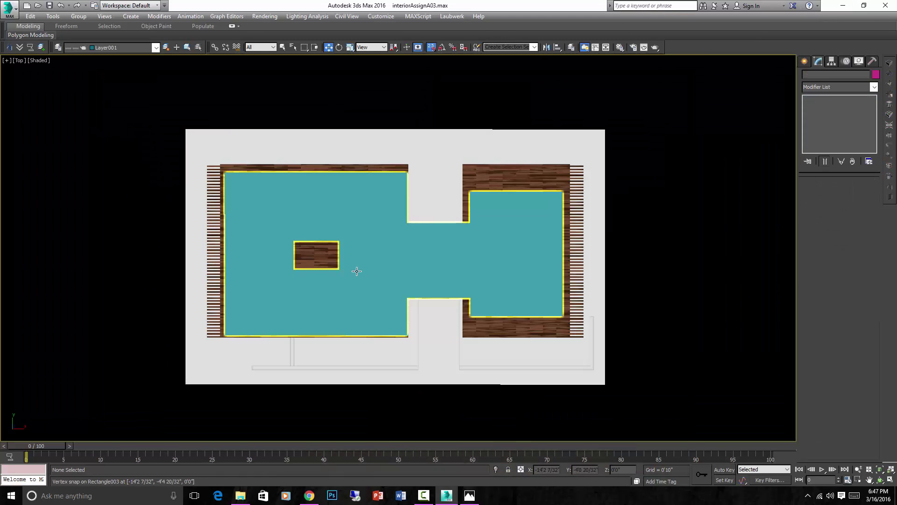
pyautogui.scroll(5, 326, 260)
pyautogui.click(804, 61)
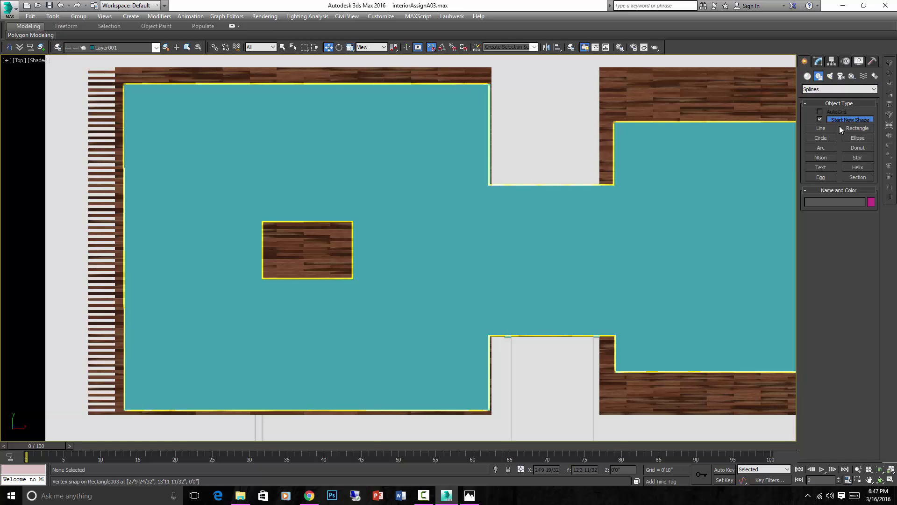
pyautogui.click(854, 129)
pyautogui.press('s')
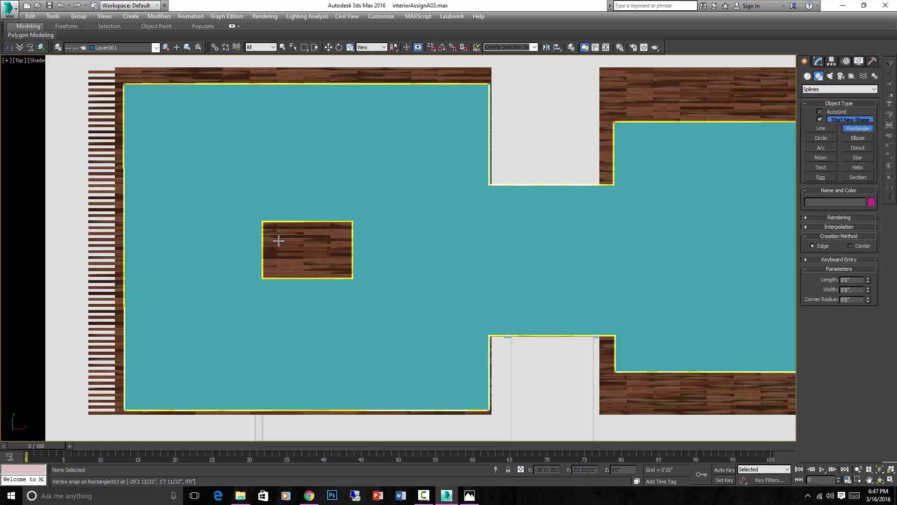
pyautogui.moveTo(279, 239); pyautogui.dragTo(339, 263)
# Extrude the rectangle to 25'7" so the box rises through the roof
pyautogui.scroll(-3, 464, 246)
pyautogui.keyDown('alt'); pyautogui.moveTo(465, 246); pyautogui.dragTo(433, 232, button='middle'); pyautogui.keyUp('alt')
pyautogui.click(890, 136)
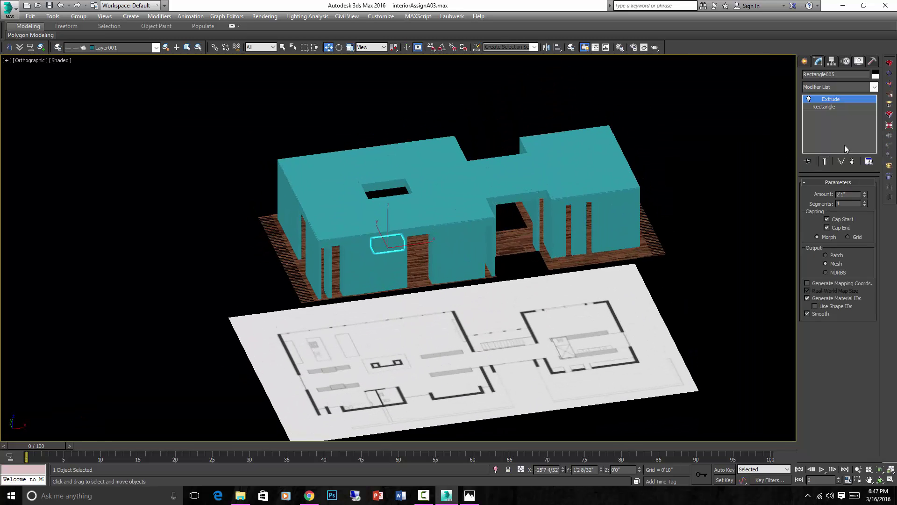
pyautogui.moveTo(865, 195); pyautogui.dragTo(865, 157)
# Isolate the tall box, check it from top and front, and return to the reference photo
pyautogui.click(444, 159)
pyautogui.click(395, 162)
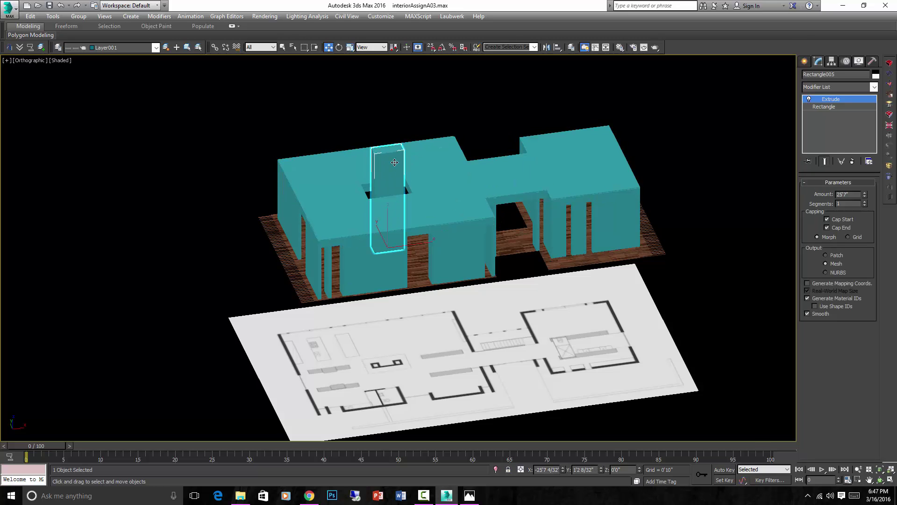
pyautogui.hotkey('alt', 'q')
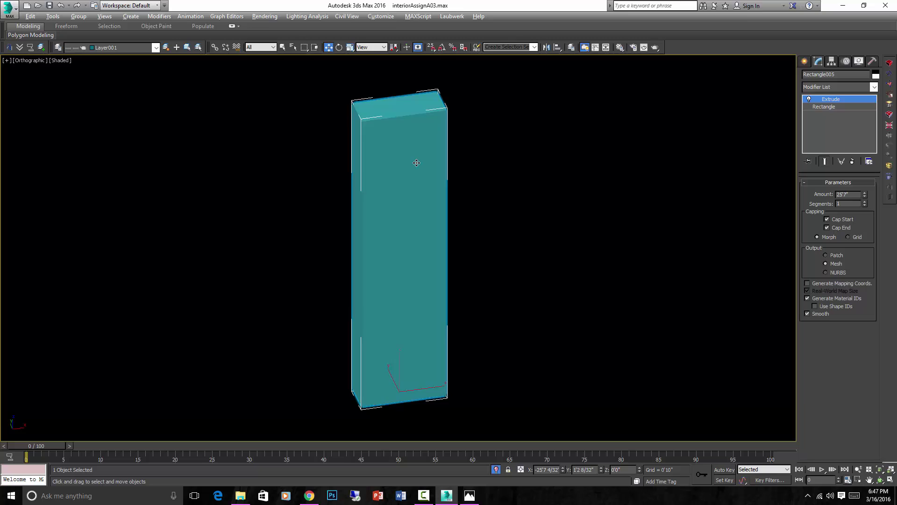
pyautogui.press('t')
pyautogui.click(492, 115)
pyautogui.scroll(-3, 492, 115)
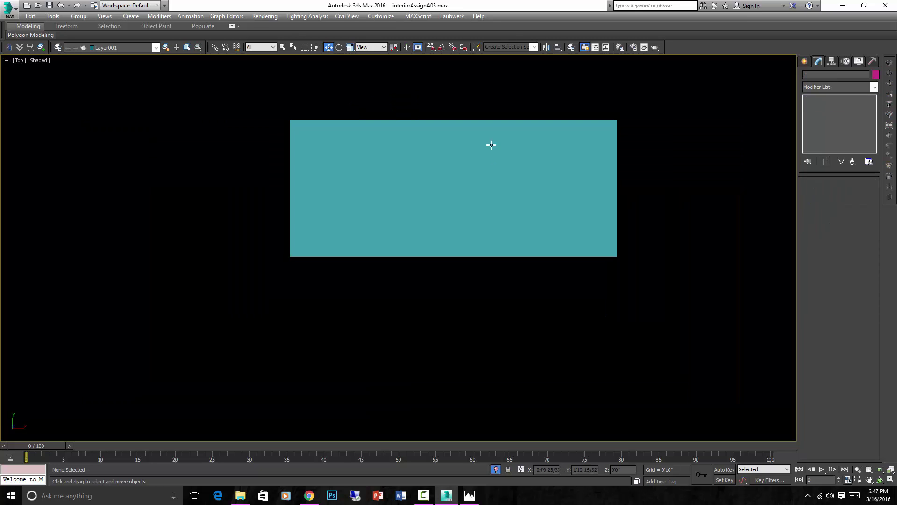
pyautogui.click(455, 161)
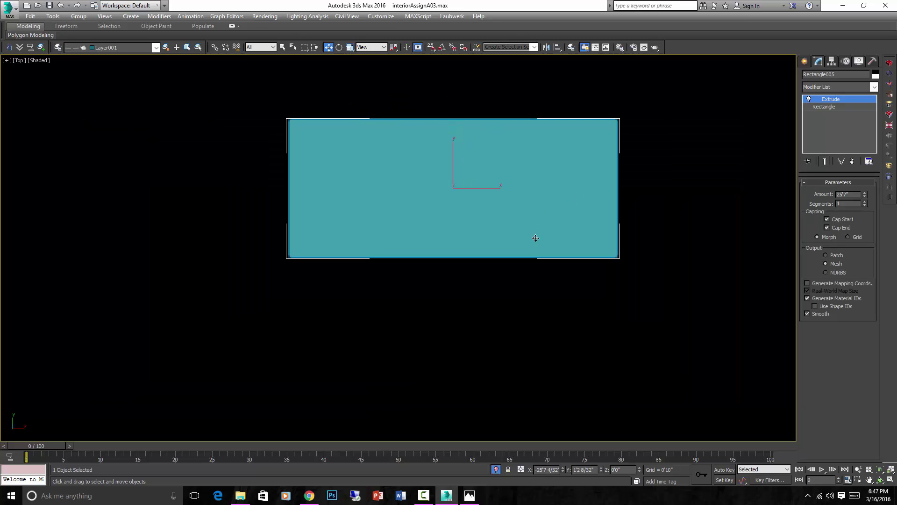
pyautogui.press('f')
pyautogui.click(504, 298)
pyautogui.scroll(6, 441, 351)
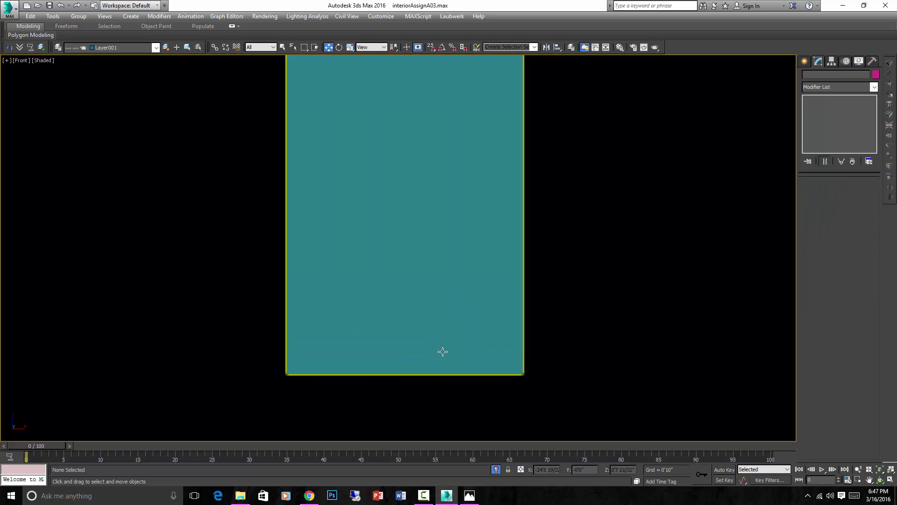
pyautogui.scroll(-2, 441, 350)
pyautogui.click(469, 496)
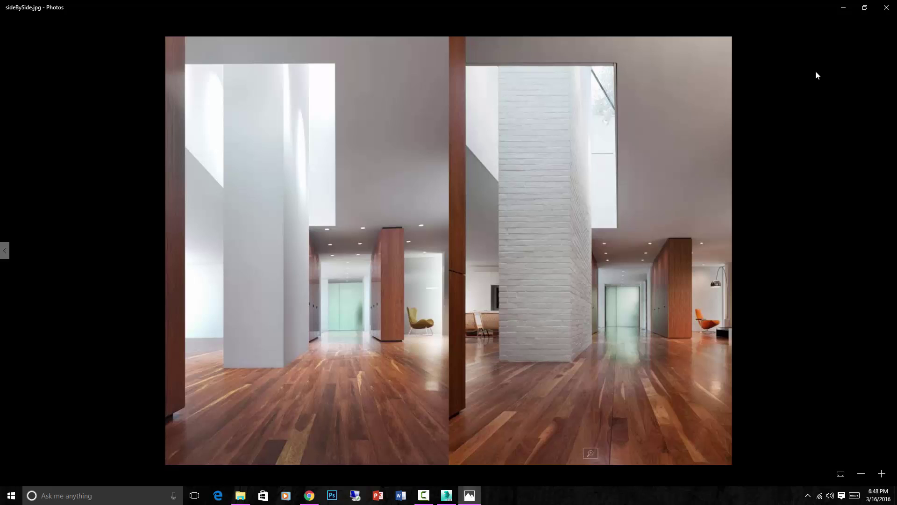
# Frame the tall column in the Left view and pan to the area beside it
pyautogui.click(841, 9)
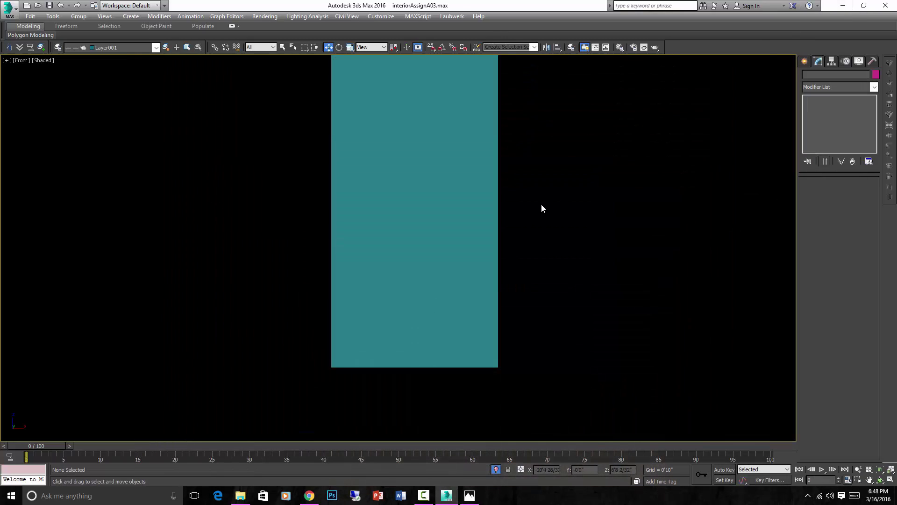
pyautogui.click(464, 227)
pyautogui.press('t')
pyautogui.scroll(-3, 466, 231)
pyautogui.keyDown('alt'); pyautogui.moveTo(466, 230); pyautogui.dragTo(532, 223, button='middle'); pyautogui.keyUp('alt')
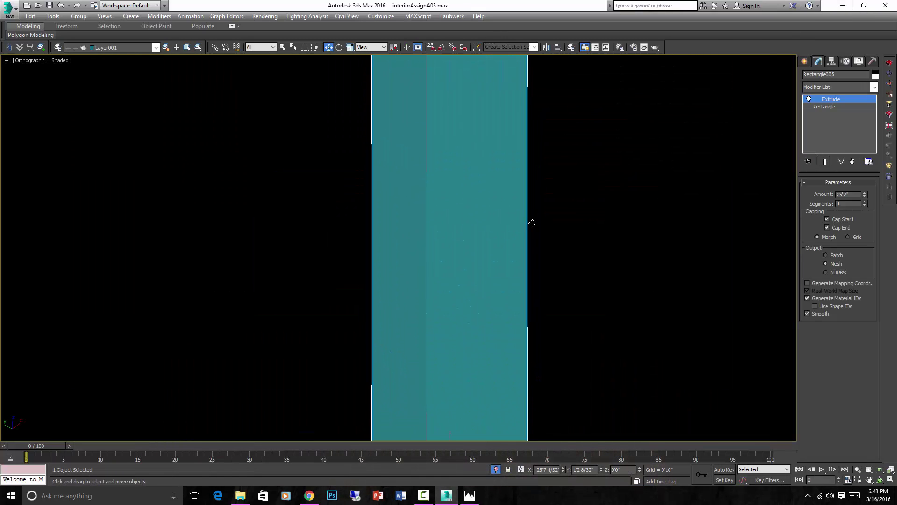
pyautogui.press('l')
pyautogui.press('z')
pyautogui.click(453, 357)
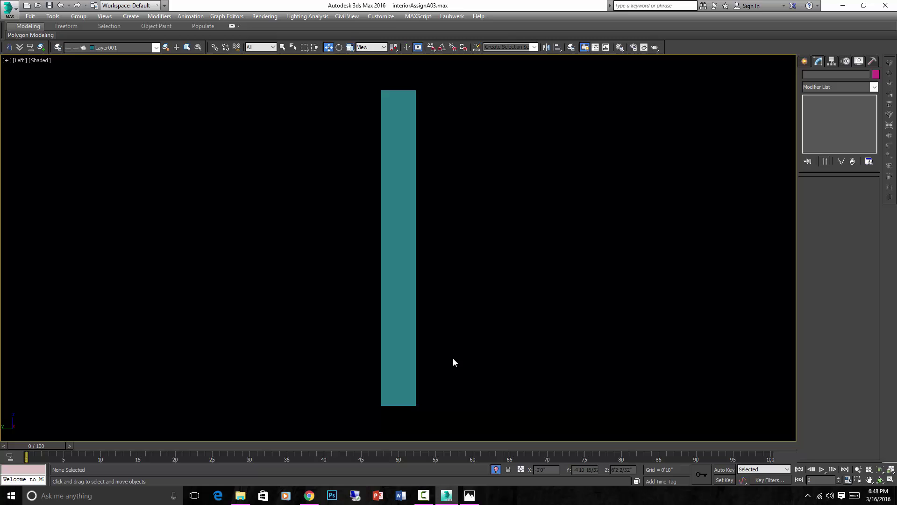
pyautogui.scroll(4, 453, 357)
pyautogui.moveTo(410, 419); pyautogui.dragTo(476, 331, button='middle')
# Draw a small rectangle beside the column, 9.5" wide and 2.5" long
pyautogui.click(804, 61)
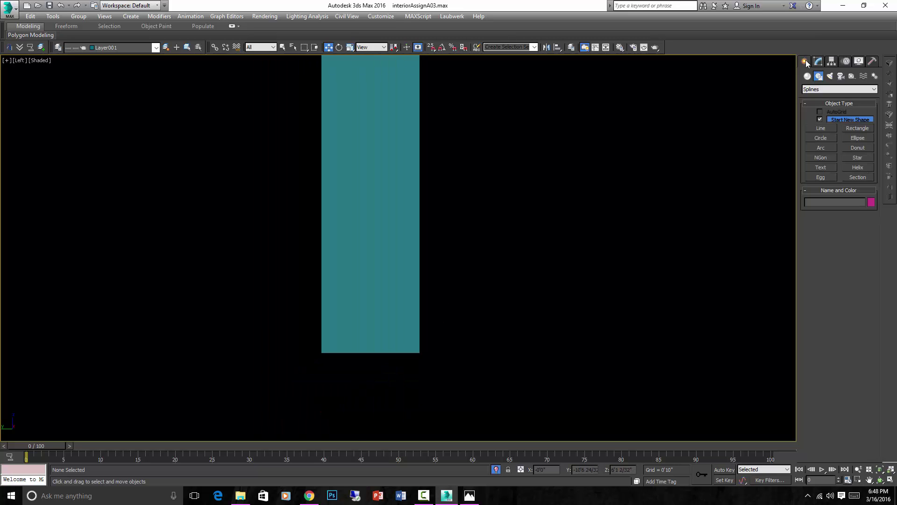
pyautogui.click(854, 129)
pyautogui.moveTo(478, 309); pyautogui.dragTo(524, 324)
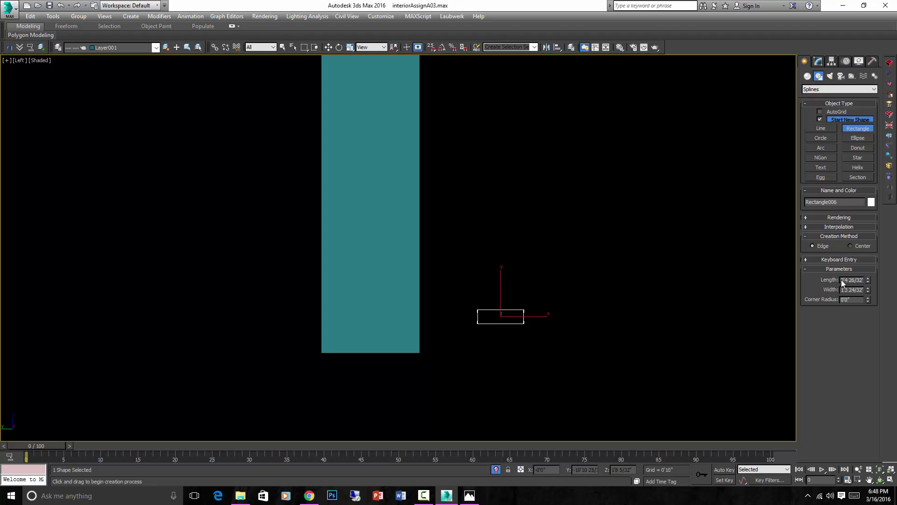
pyautogui.moveTo(843, 289); pyautogui.dragTo(883, 289)
pyautogui.write('9.5')
pyautogui.press('Return')
pyautogui.hotkey('shift', 'Tab')
pyautogui.write('2.5')
pyautogui.press('Return')
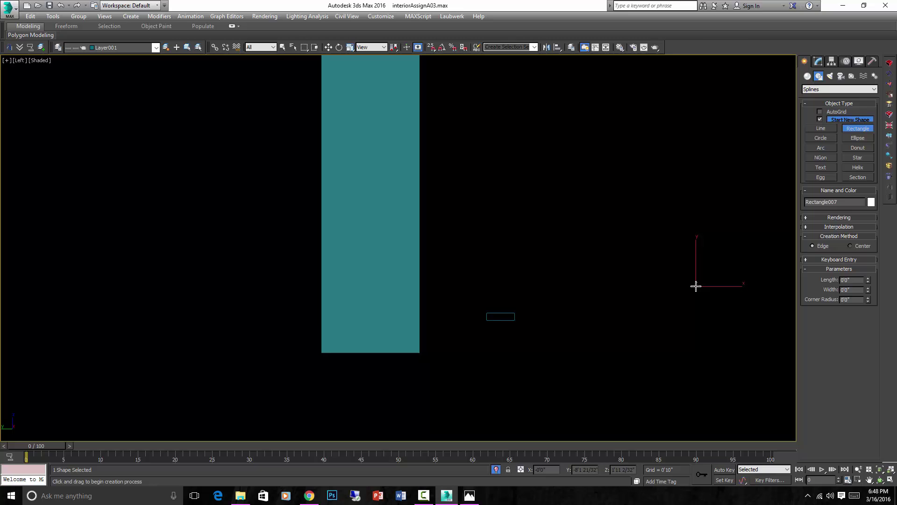
# Convert the small rectangle to an Editable Poly
pyautogui.scroll(4, 510, 319)
pyautogui.rightClick(537, 310)
pyautogui.scroll(2, 560, 310)
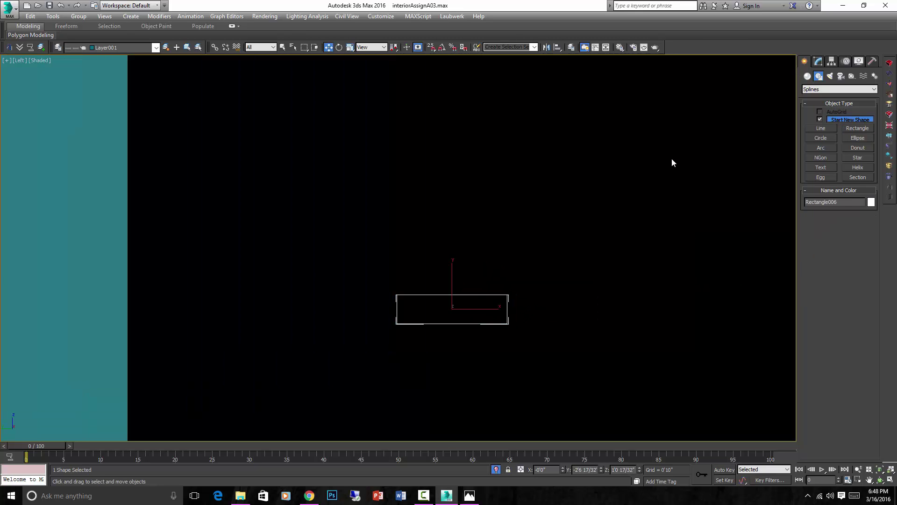
pyautogui.rightClick(452, 312)
pyautogui.moveTo(489, 400)
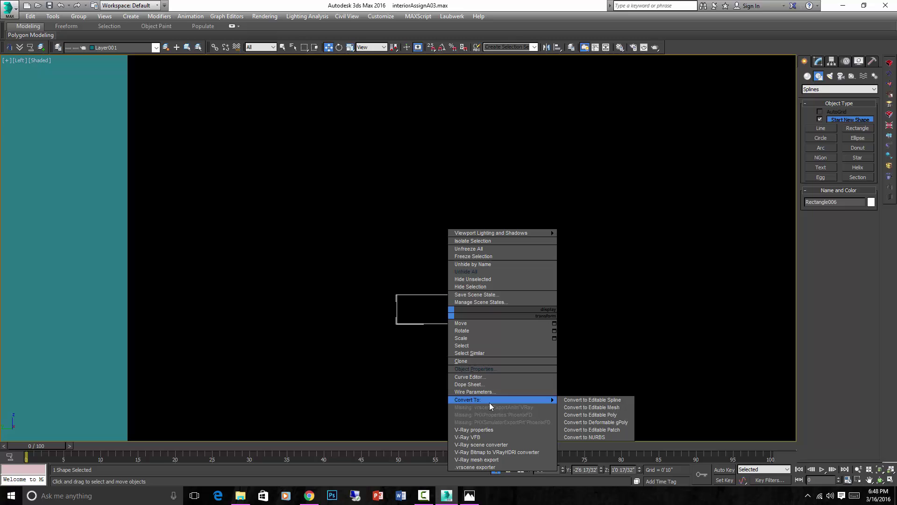
pyautogui.click(596, 415)
# In Edge mode, select the rectangle's right edge
pyautogui.click(826, 193)
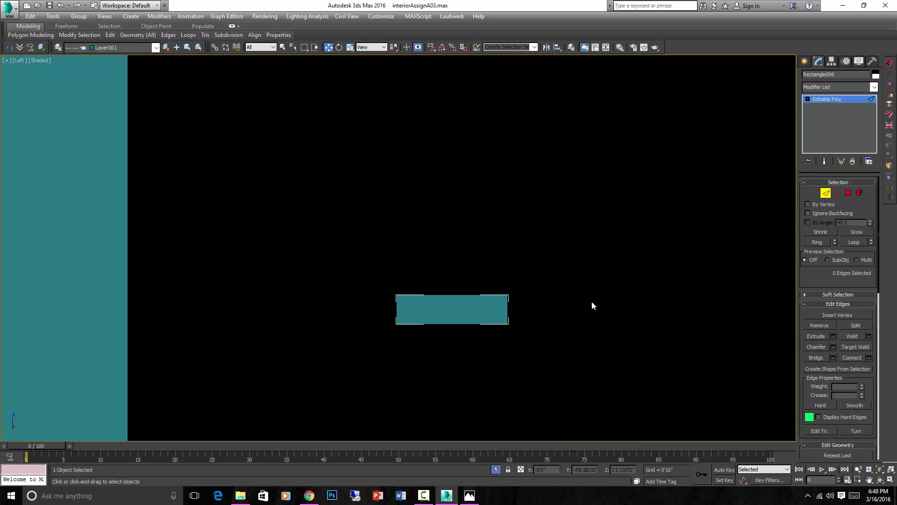
pyautogui.moveTo(499, 270); pyautogui.dragTo(537, 353)
pyautogui.moveTo(535, 301); pyautogui.dragTo(390, 301, button='middle')
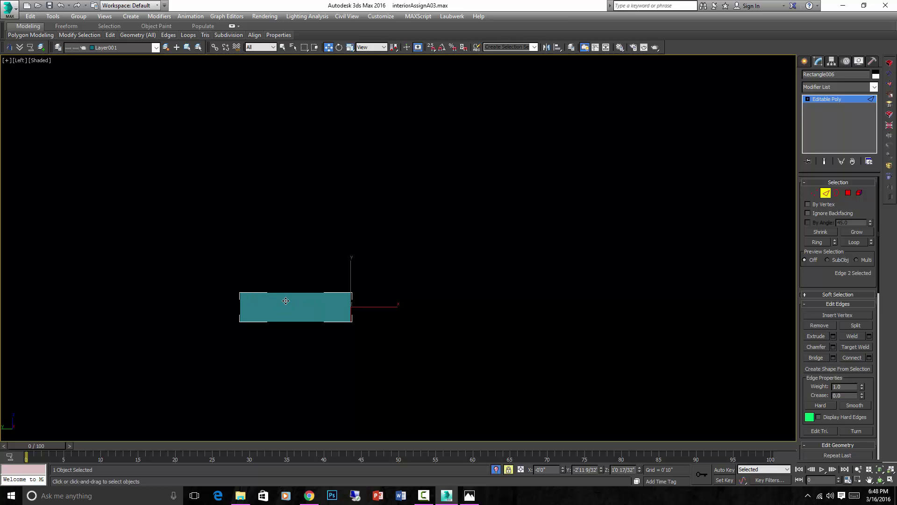
pyautogui.click(469, 495)
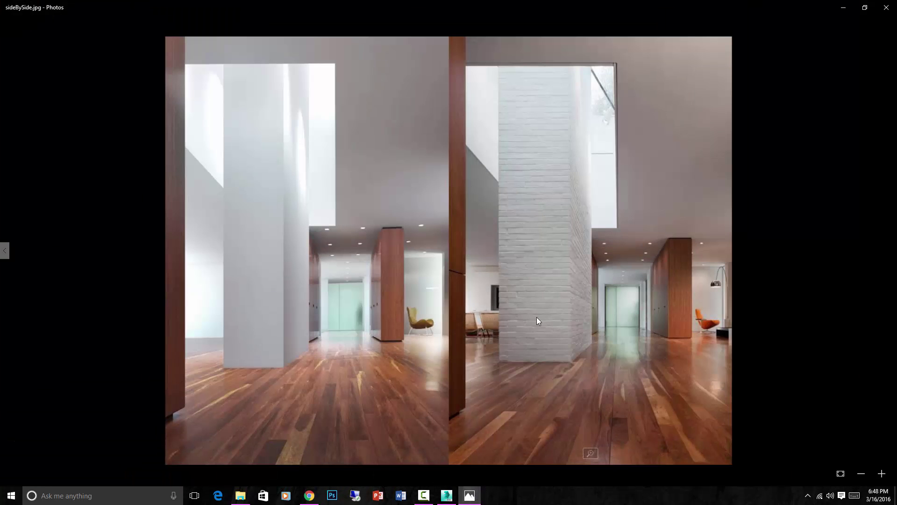
pyautogui.click(881, 473)
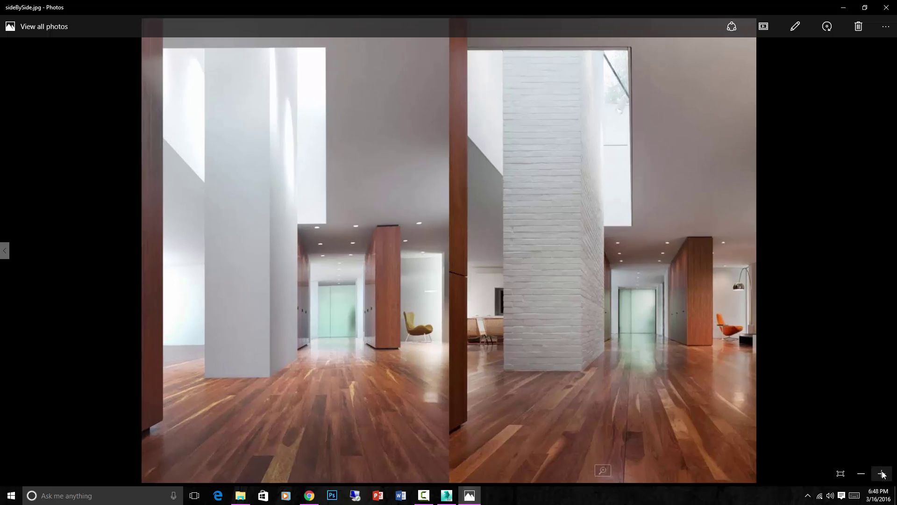
pyautogui.click(882, 474)
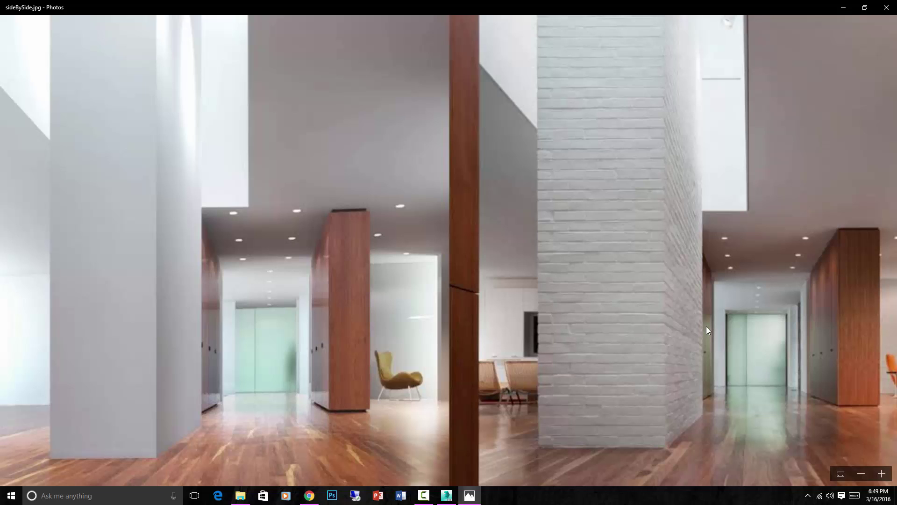
pyautogui.click(844, 8)
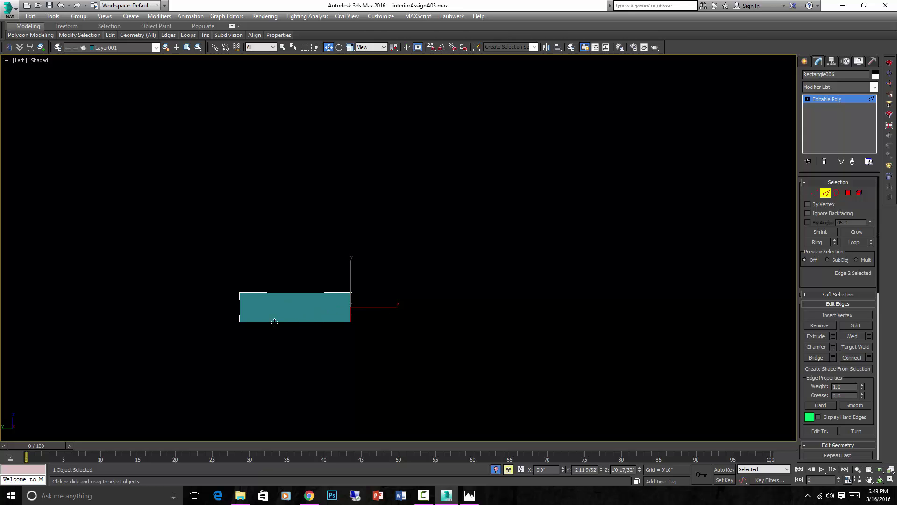
# Turn on snapping and edged faces, and extrude the strip's right edge to add faces
pyautogui.press('s')
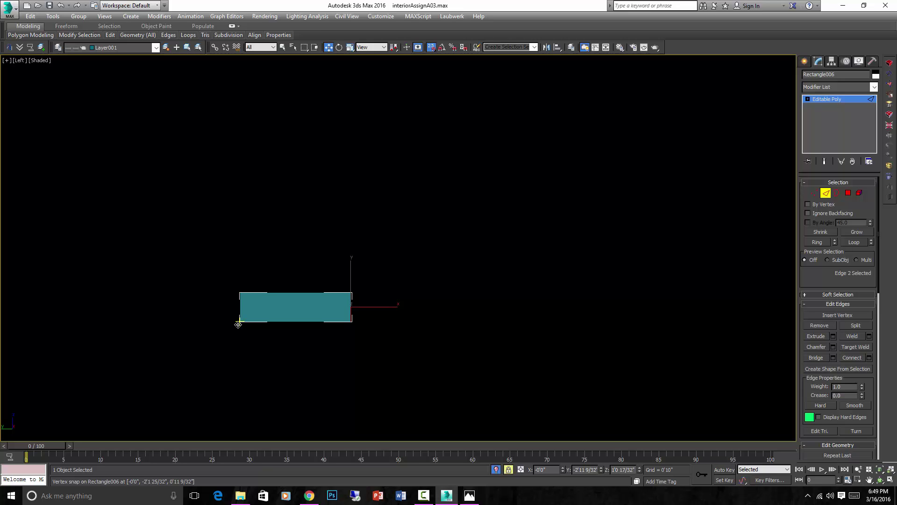
pyautogui.moveTo(238, 325); pyautogui.dragTo(347, 325)
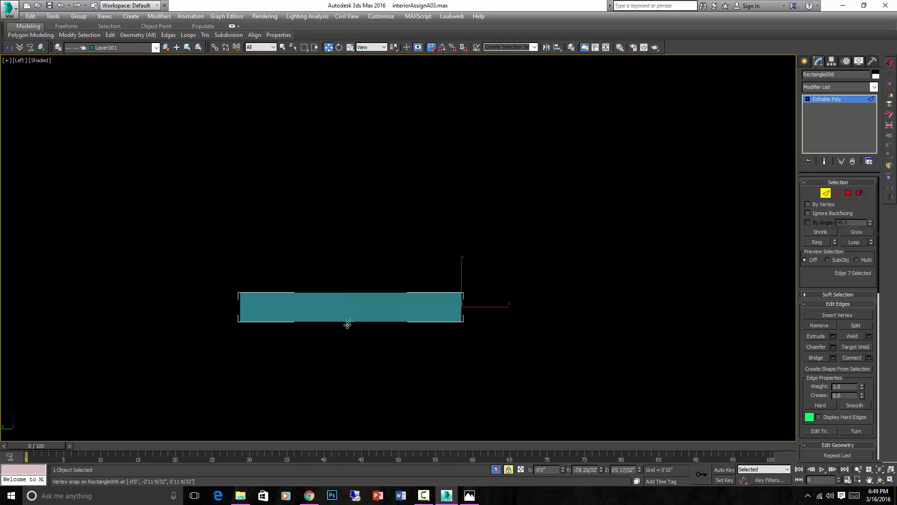
pyautogui.press('F4')
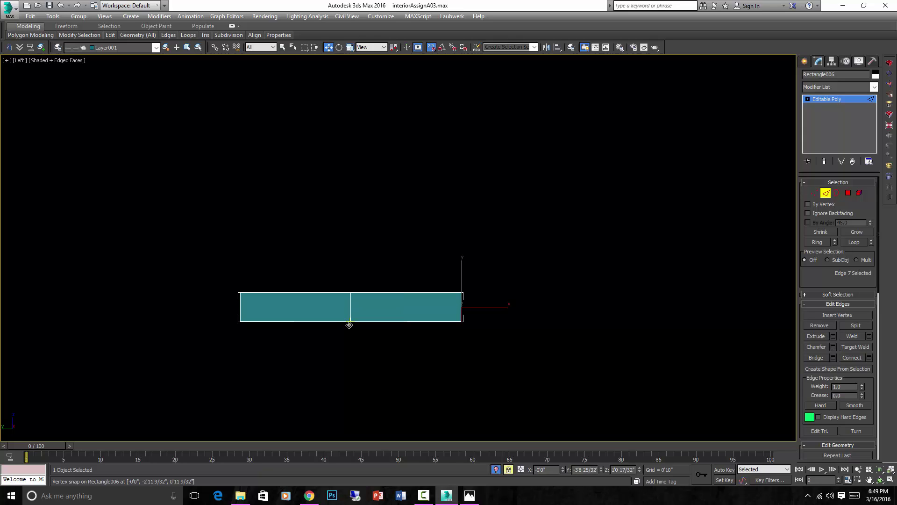
pyautogui.moveTo(350, 321); pyautogui.dragTo(277, 321, button='middle')
pyautogui.keyDown('shift'); pyautogui.moveTo(277, 321); pyautogui.dragTo(389, 323); pyautogui.keyUp('shift')
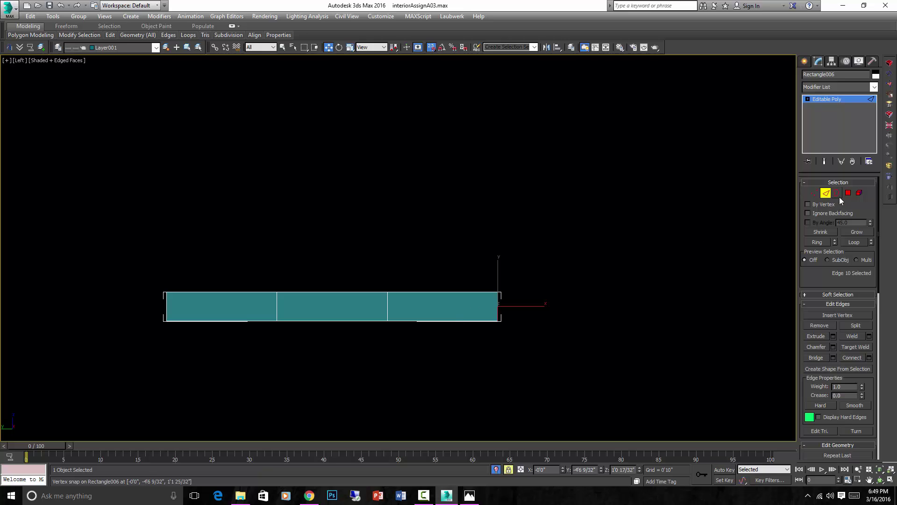
# Connect the strip's top and bottom edges to add vertical divisions
pyautogui.press('space')
pyautogui.moveTo(432, 278); pyautogui.dragTo(432, 279)
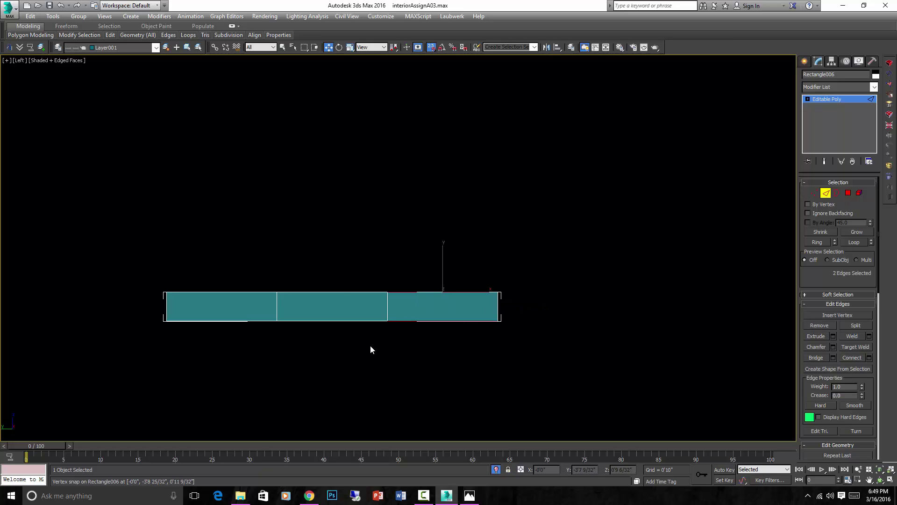
pyautogui.moveTo(367, 345); pyautogui.dragTo(344, 275)
pyautogui.keyDown('ctrl'); pyautogui.moveTo(228, 294); pyautogui.dragTo(262, 328); pyautogui.keyUp('ctrl')
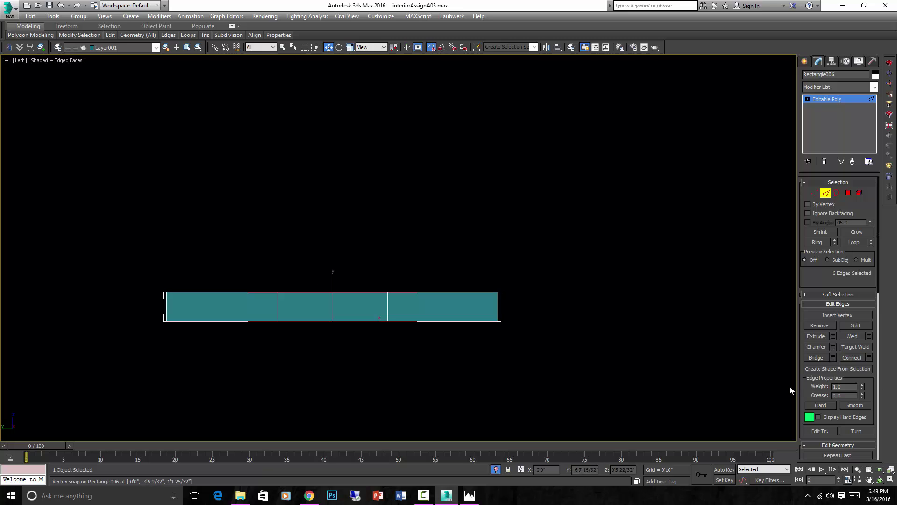
pyautogui.click(858, 358)
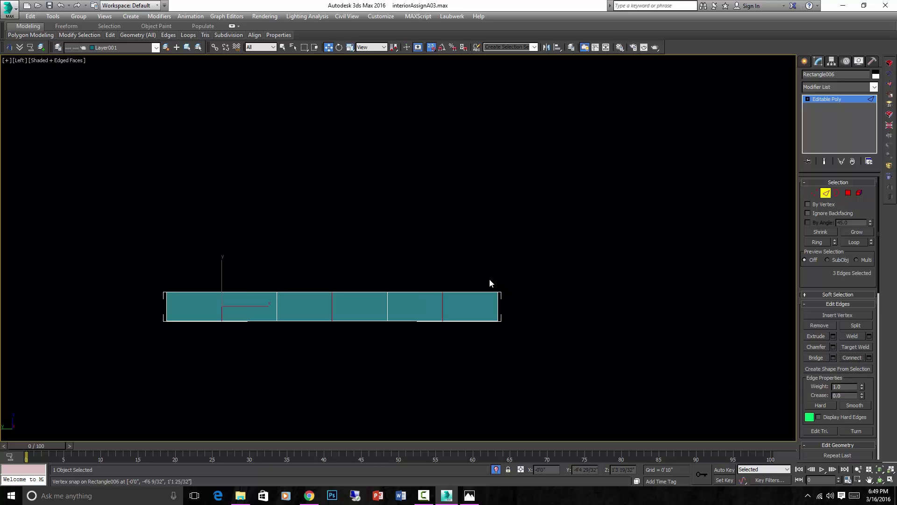
# Extrude the end edges one more segment right and further left
pyautogui.click(498, 301)
pyautogui.press('space')
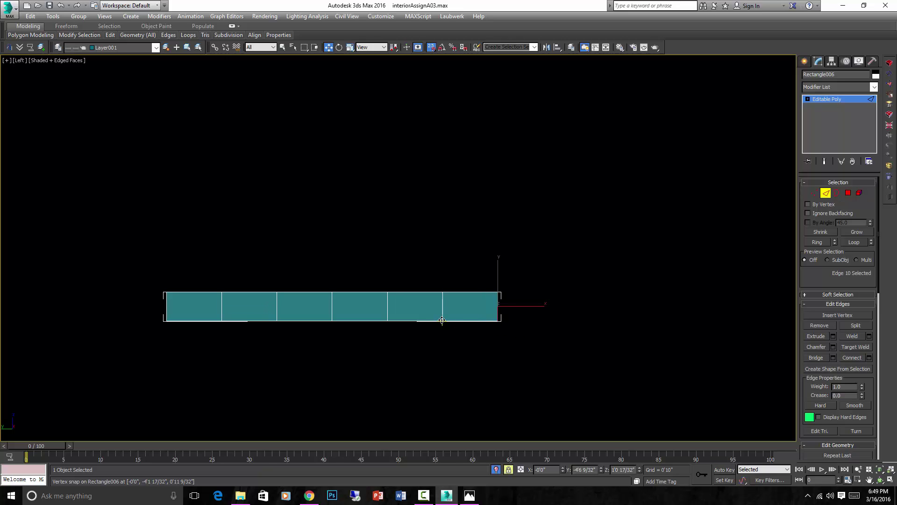
pyautogui.keyDown('shift'); pyautogui.moveTo(442, 321); pyautogui.dragTo(498, 321); pyautogui.keyUp('shift')
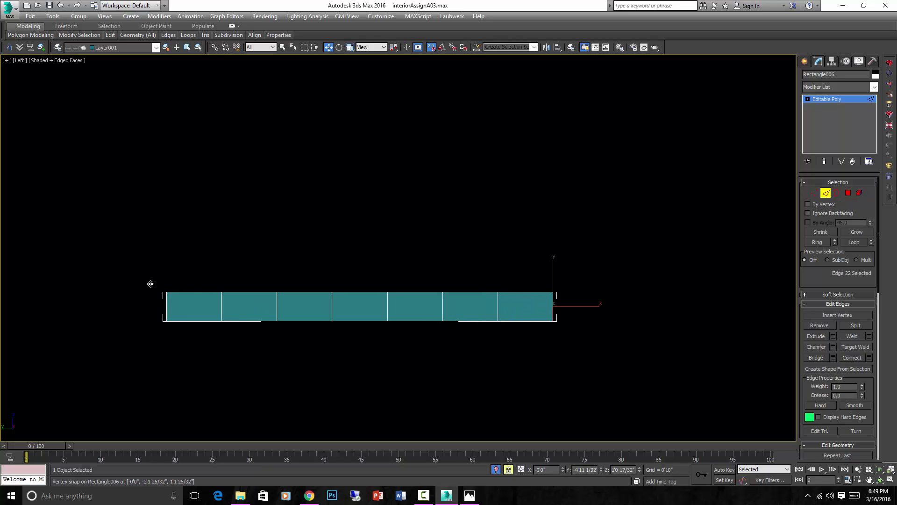
pyautogui.moveTo(150, 284); pyautogui.dragTo(180, 340)
pyautogui.moveTo(220, 321); pyautogui.dragTo(165, 321)
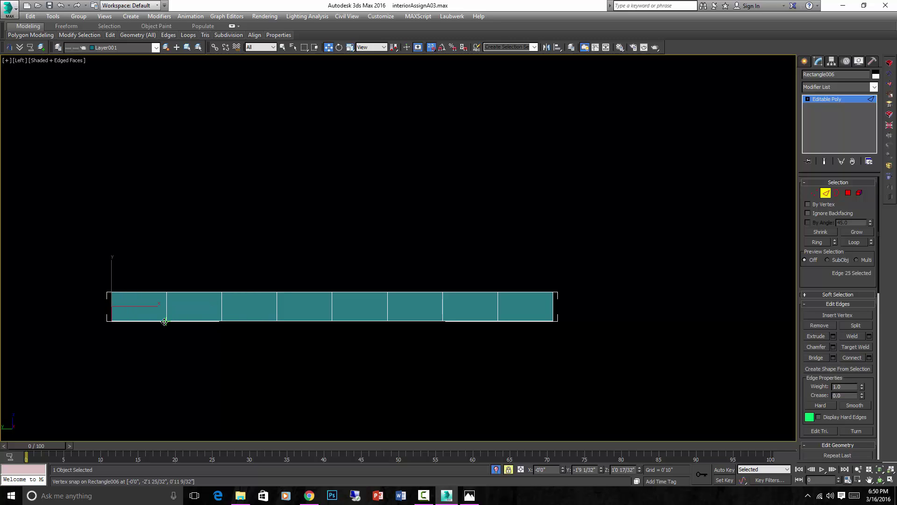
# Check the eight-segment strip from front, perspective and top views
pyautogui.press('f')
pyautogui.press('p')
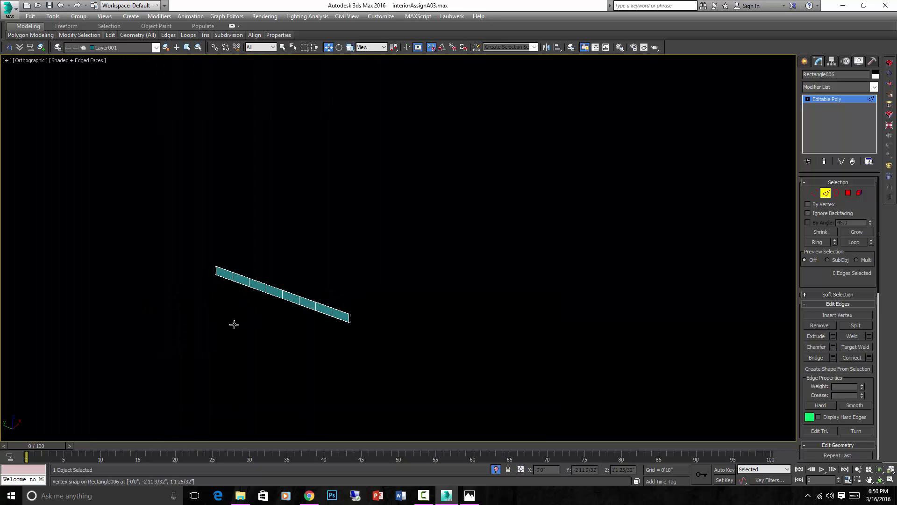
pyautogui.click(241, 322)
pyautogui.press('t')
pyautogui.keyDown('alt'); pyautogui.moveTo(275, 322); pyautogui.dragTo(442, 256, button='middle'); pyautogui.keyUp('alt')
pyautogui.press('f')
pyautogui.scroll(-3, 419, 263)
# In the Right view, Shift-drag all eight top edges upward to extrude six brick rows
pyautogui.press('v')
pyautogui.press('r')
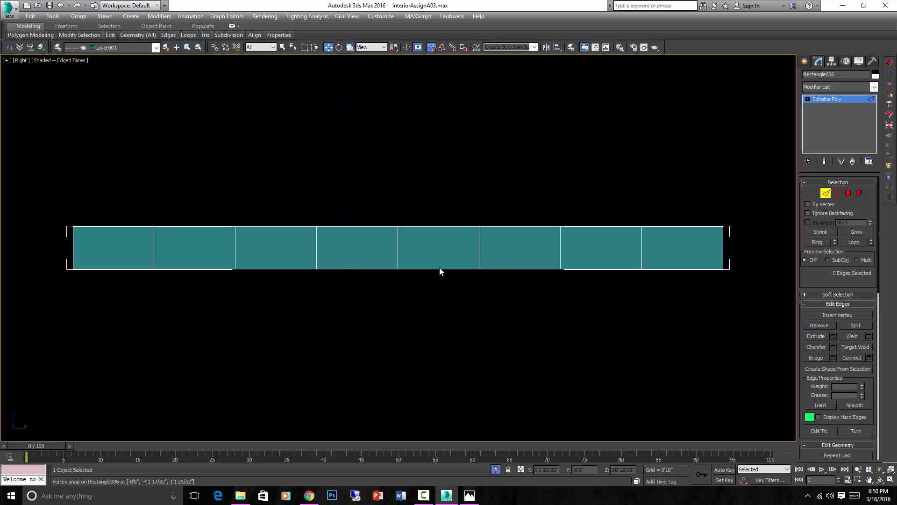
pyautogui.scroll(-5, 440, 270)
pyautogui.scroll(5, 451, 267)
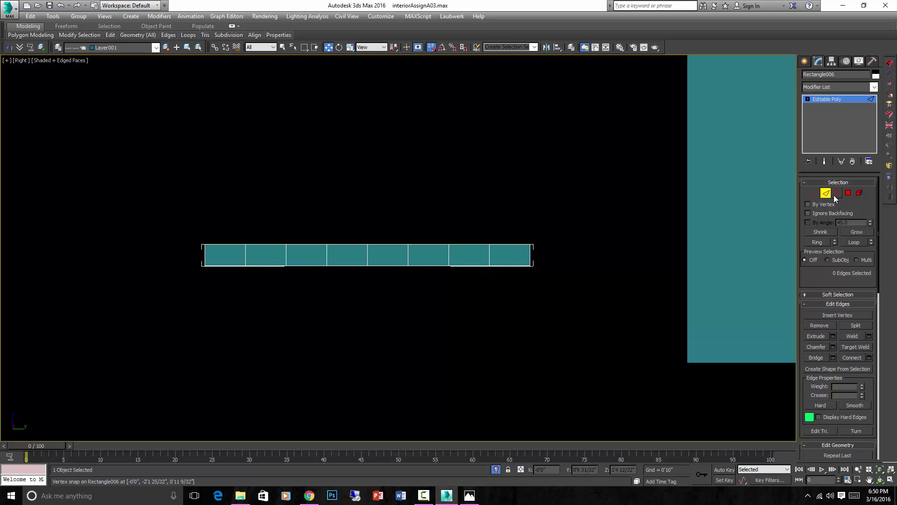
pyautogui.moveTo(181, 213); pyautogui.dragTo(541, 254)
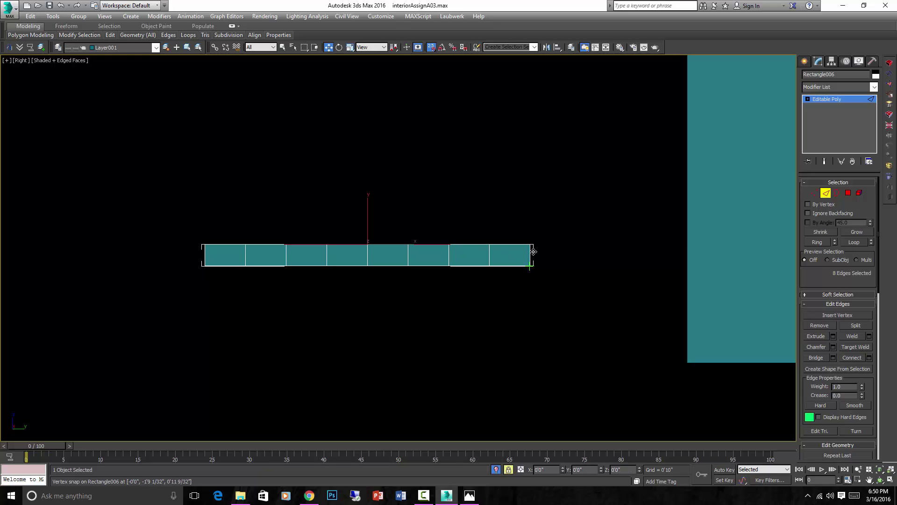
pyautogui.keyDown('shift'); pyautogui.moveTo(532, 257); pyautogui.dragTo(528, 157); pyautogui.keyUp('shift')
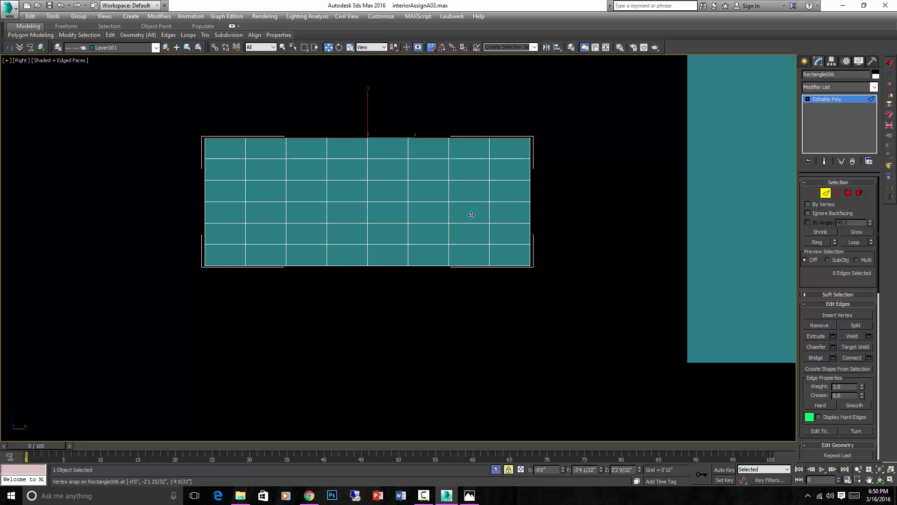
pyautogui.keyDown('alt'); pyautogui.moveTo(508, 203); pyautogui.dragTo(491, 235, button='middle'); pyautogui.keyUp('alt')
pyautogui.scroll(4, 451, 209)
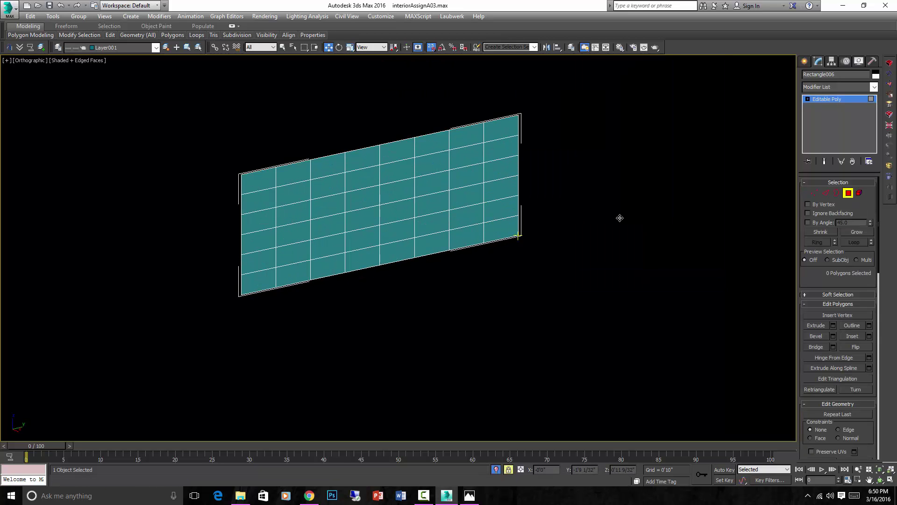
# Select every horizontal row loop with Ring and Loop and chamfer them into mortar gaps
pyautogui.click(490, 220)
pyautogui.press('f')
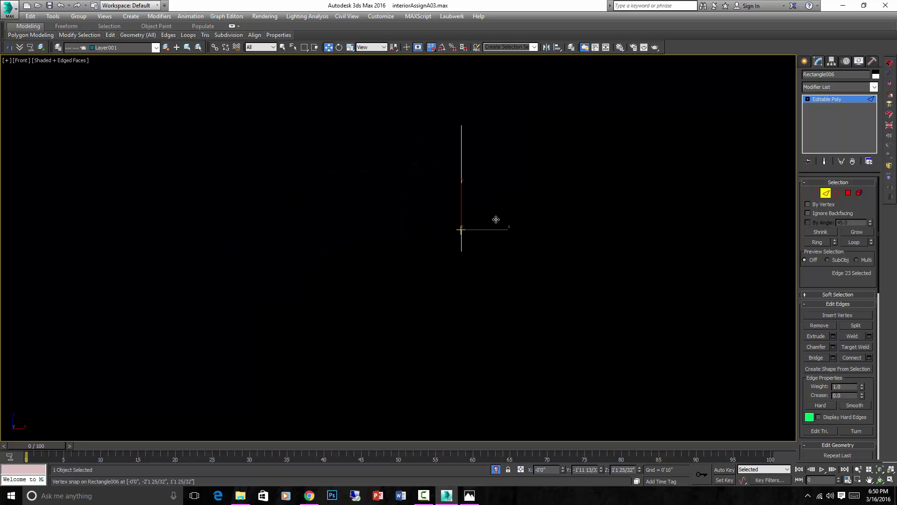
pyautogui.press('r')
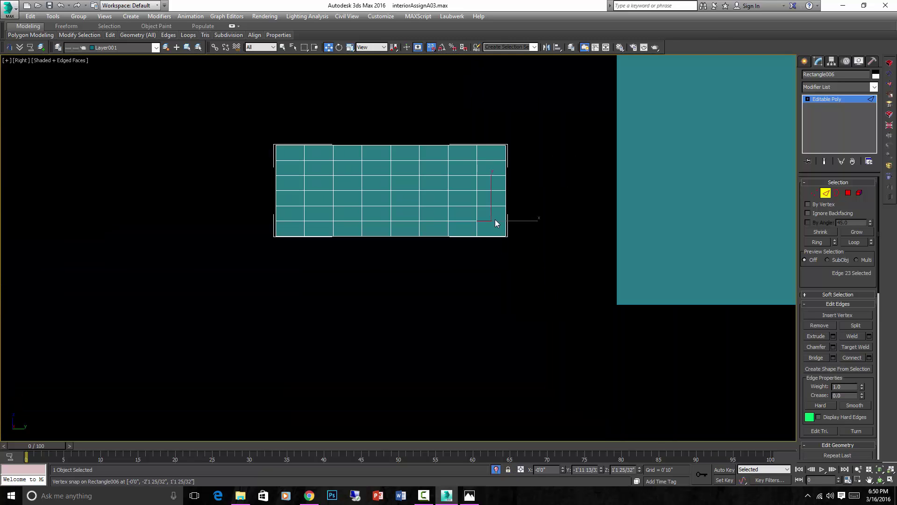
pyautogui.press('z')
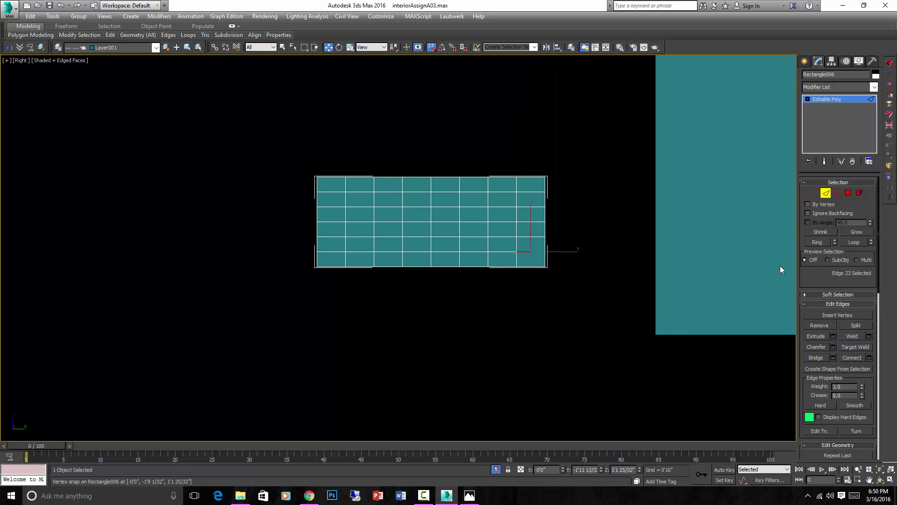
pyautogui.click(817, 242)
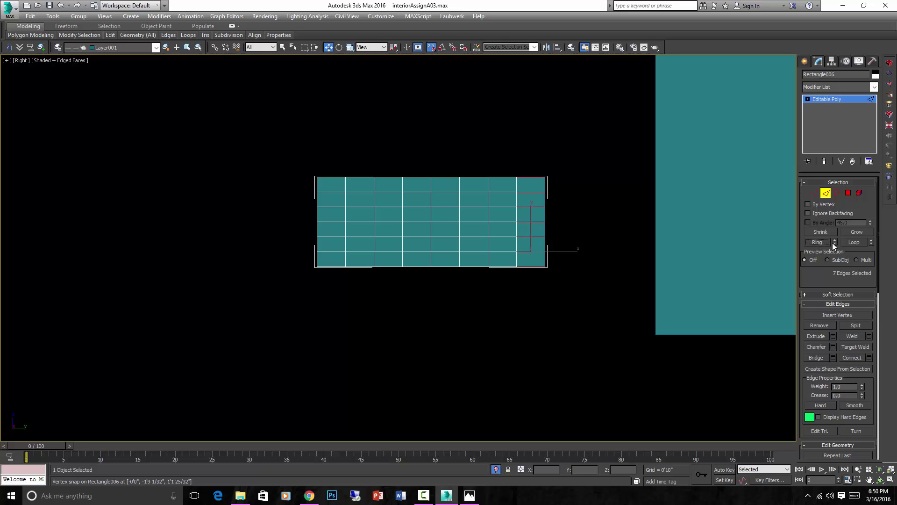
pyautogui.click(862, 244)
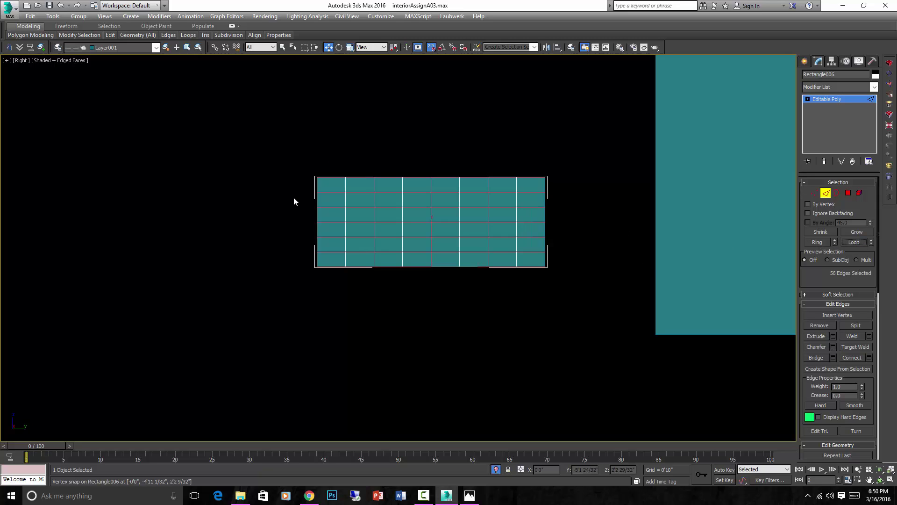
pyautogui.click(818, 346)
pyautogui.scroll(4, 525, 246)
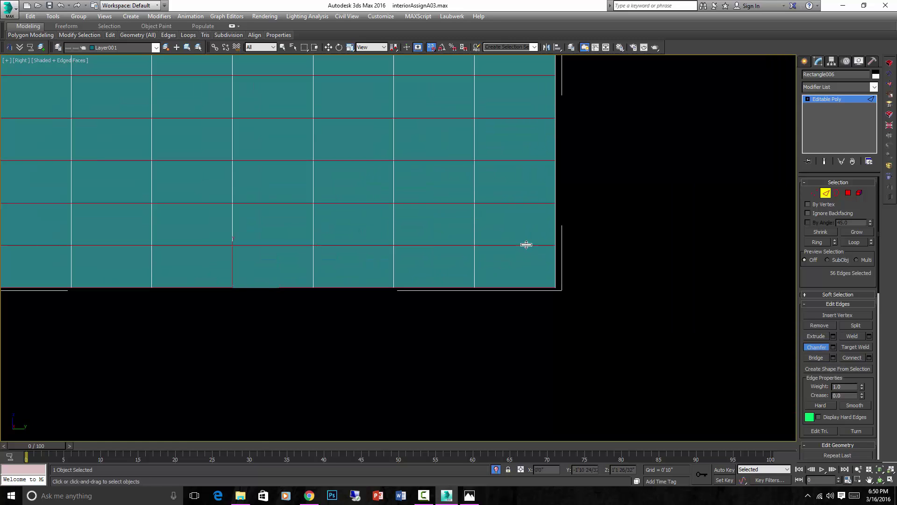
pyautogui.moveTo(526, 243); pyautogui.dragTo(527, 242)
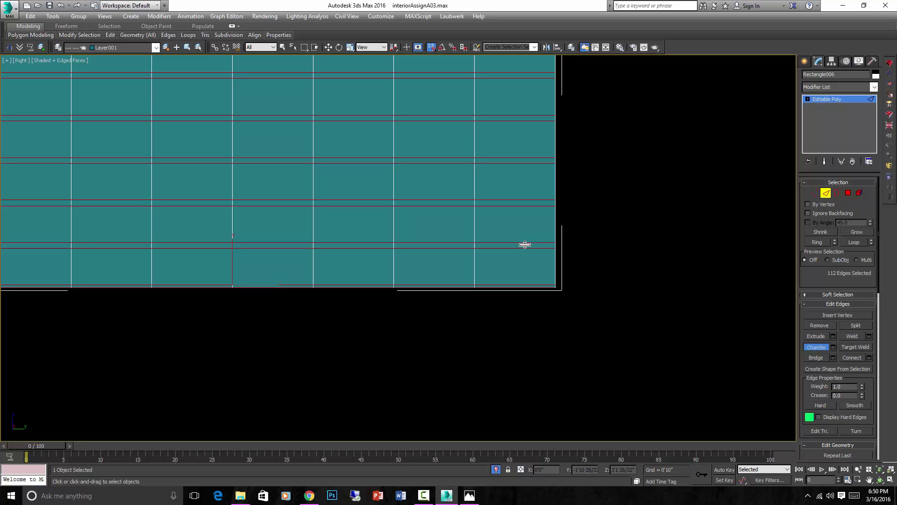
# Frame the chamfered wall and select the edges along its right border
pyautogui.scroll(-4, 525, 244)
pyautogui.moveTo(565, 248); pyautogui.dragTo(588, 245, button='middle')
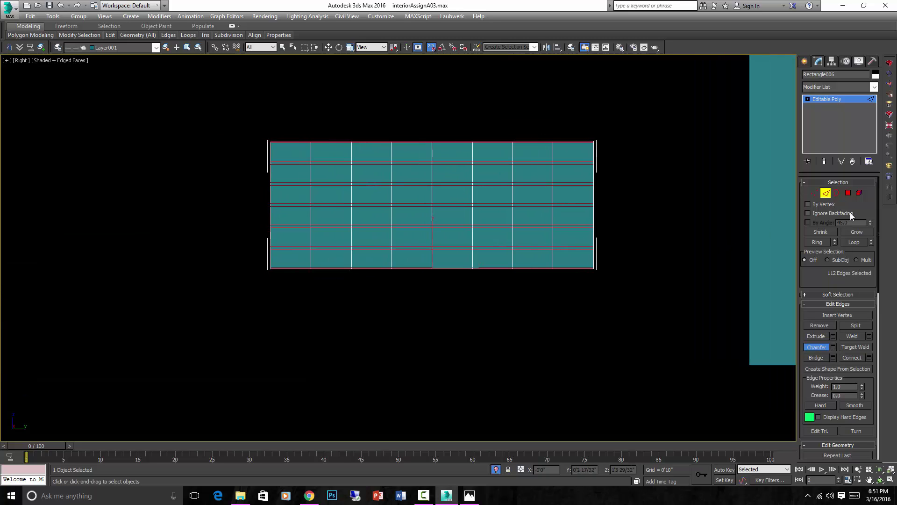
pyautogui.keyDown('alt'); pyautogui.moveTo(748, 211); pyautogui.dragTo(791, 209, button='middle'); pyautogui.keyUp('alt')
pyautogui.click(791, 209)
pyautogui.moveTo(570, 87); pyautogui.dragTo(609, 355)
pyautogui.keyDown('alt'); pyautogui.moveTo(609, 355); pyautogui.dragTo(492, 303, button='middle'); pyautogui.keyUp('alt')
# Shift-move the wall's right border edges to extrude a side return
pyautogui.press('w')
pyautogui.press('space')
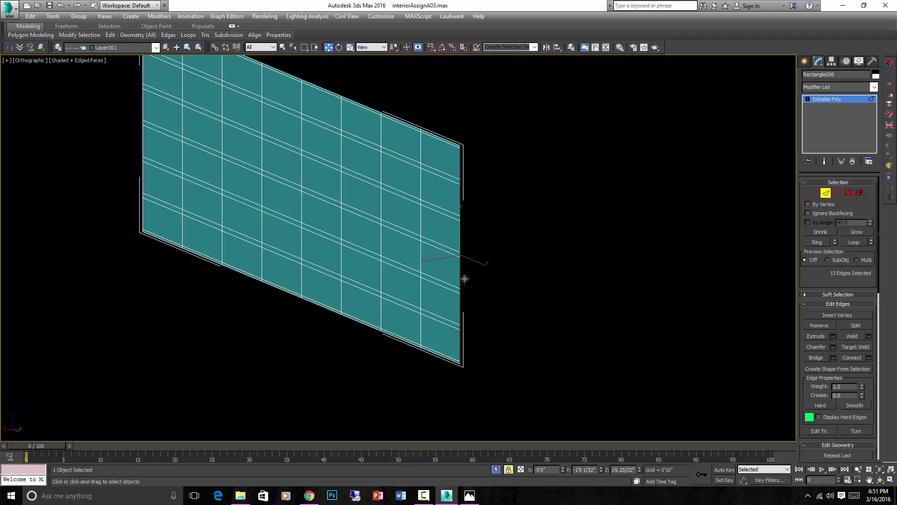
pyautogui.keyDown('shift'); pyautogui.moveTo(465, 278); pyautogui.dragTo(526, 271); pyautogui.keyUp('shift')
pyautogui.scroll(-3, 551, 278)
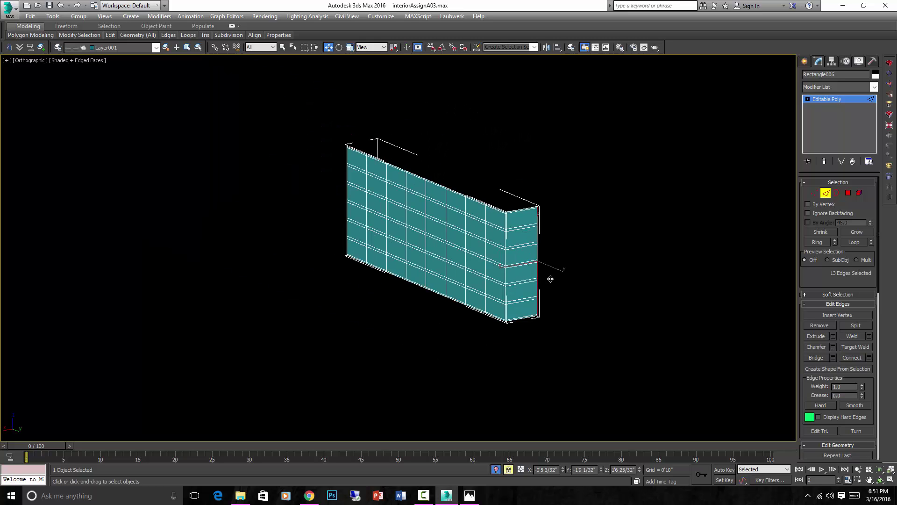
pyautogui.press('f')
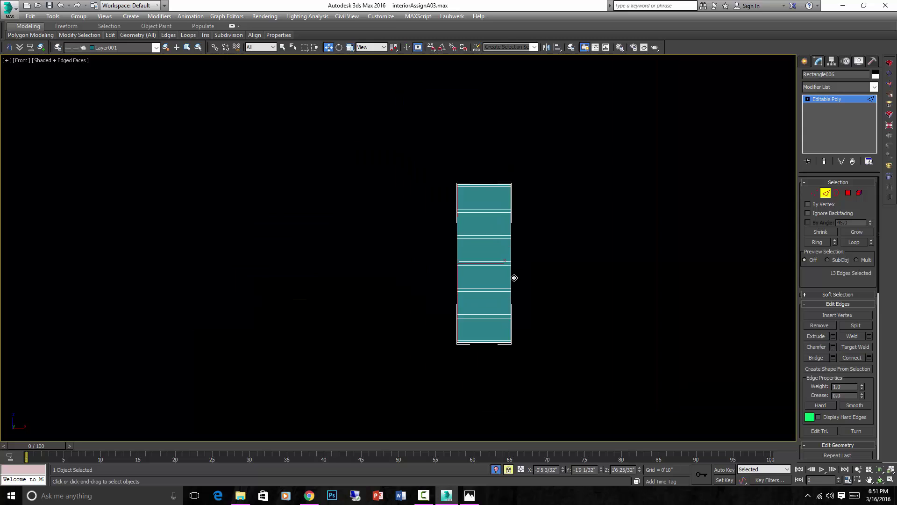
pyautogui.press('space')
pyautogui.click(530, 276)
# In wireframe Front view, draw a rectangle snapped above the brick wall
pyautogui.press('F3')
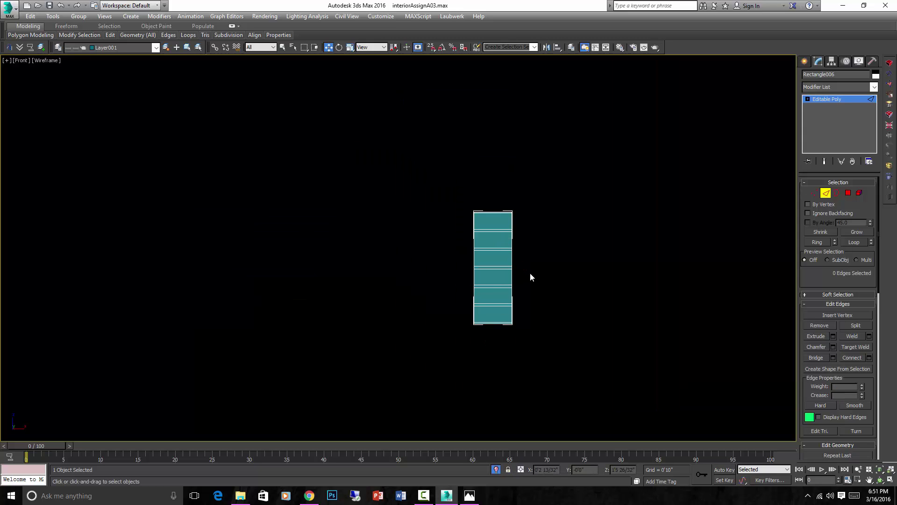
pyautogui.click(805, 61)
pyautogui.click(858, 128)
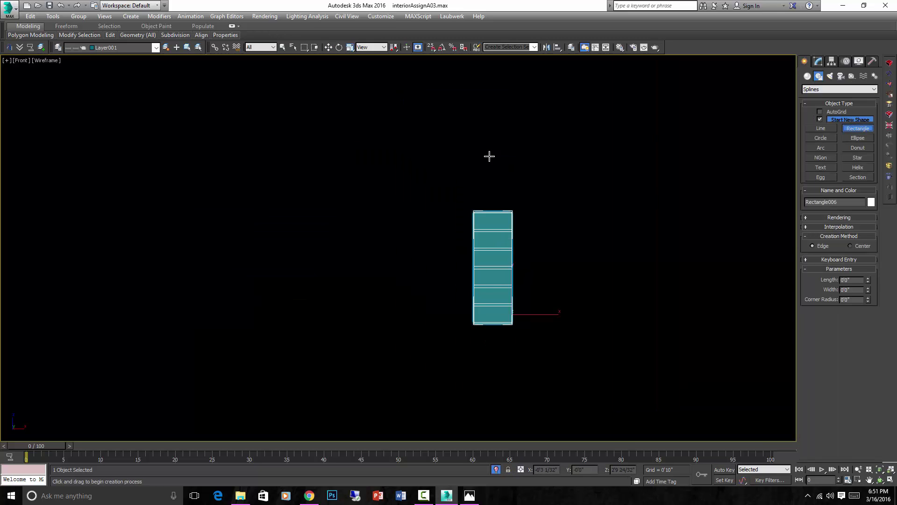
pyautogui.moveTo(489, 156); pyautogui.dragTo(551, 178)
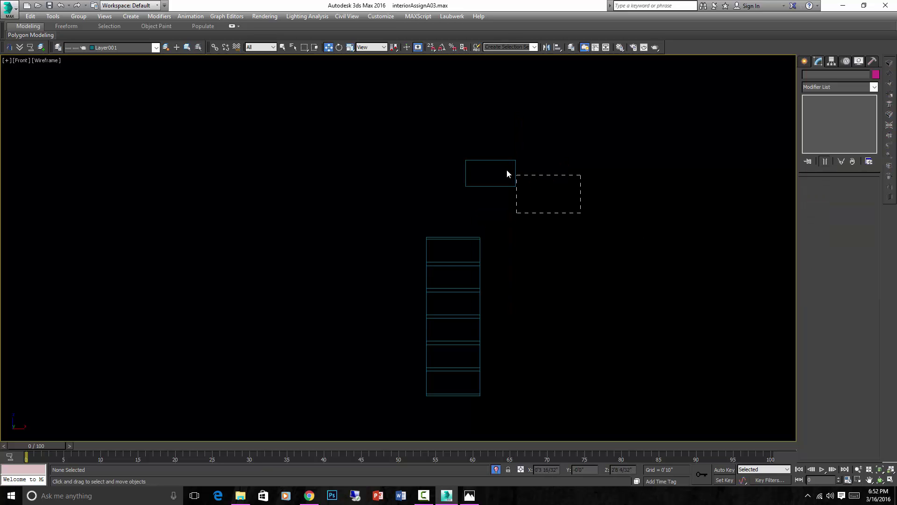
pyautogui.moveTo(507, 174); pyautogui.dragTo(426, 232)
pyautogui.press('space')
pyautogui.press('s')
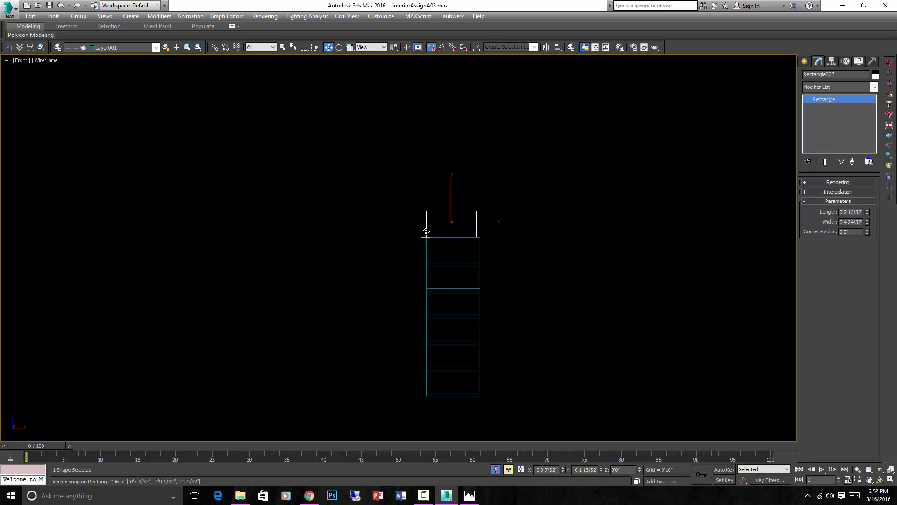
pyautogui.press('space')
pyautogui.click(468, 248)
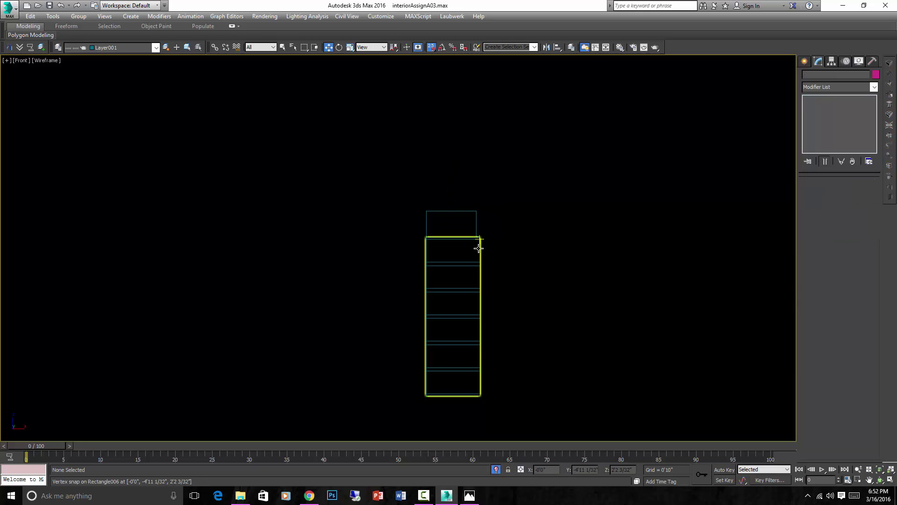
# Move the wall's right-side vertices in to match the rectangle's width
pyautogui.click(478, 248)
pyautogui.click(814, 193)
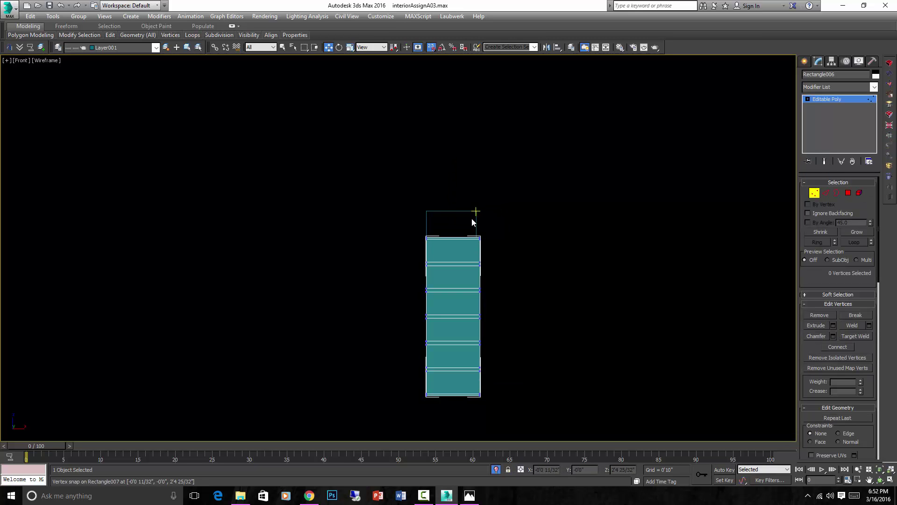
pyautogui.moveTo(473, 214); pyautogui.dragTo(526, 427)
pyautogui.press('space')
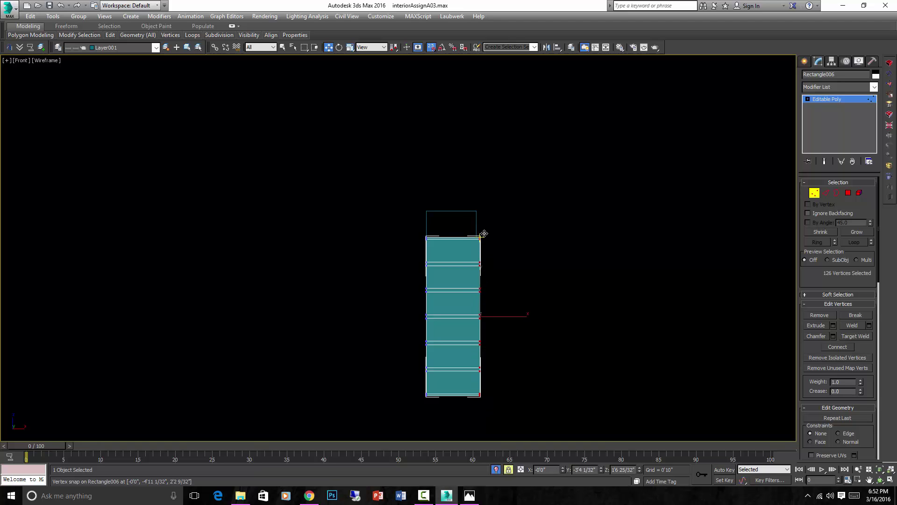
pyautogui.moveTo(484, 234); pyautogui.dragTo(522, 412)
pyautogui.click(825, 194)
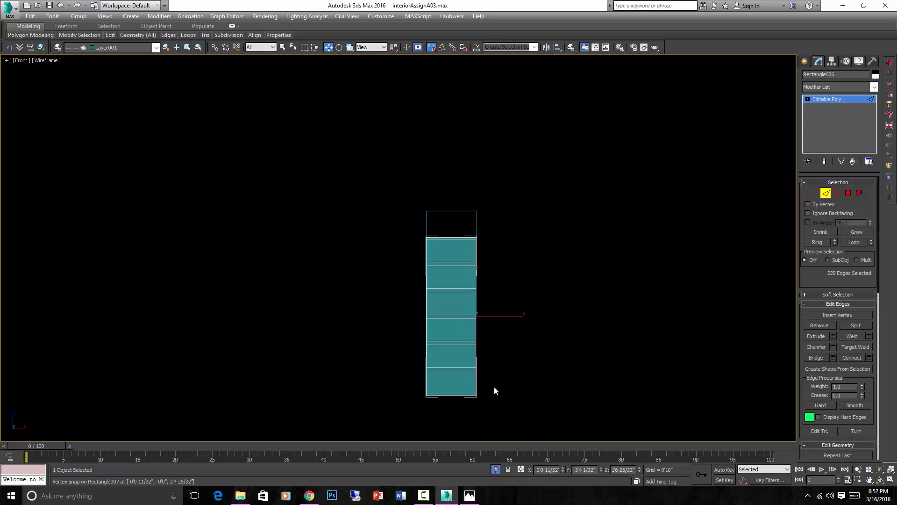
# With snapping off, extend the wall two brick columns to the right
pyautogui.press('space')
pyautogui.press('s')
pyautogui.press('s')
pyautogui.keyDown('shift'); pyautogui.moveTo(430, 363); pyautogui.dragTo(619, 365); pyautogui.keyUp('shift')
pyautogui.keyDown('alt'); pyautogui.moveTo(627, 367); pyautogui.dragTo(622, 313, button='middle'); pyautogui.keyUp('alt')
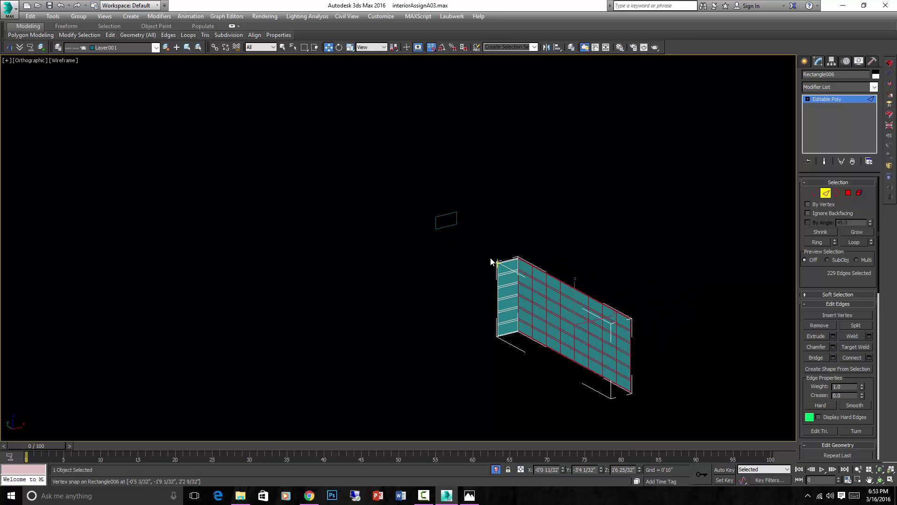
# Select the wall's left-end edges and add three more brick columns in the Back view
pyautogui.moveTo(490, 250); pyautogui.dragTo(506, 351)
pyautogui.press('k')
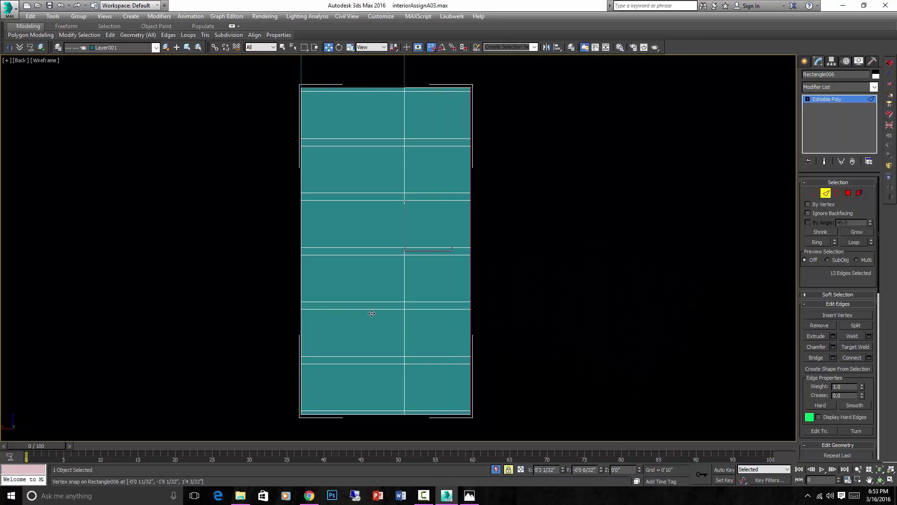
pyautogui.press('space')
pyautogui.keyDown('shift'); pyautogui.moveTo(424, 308); pyautogui.dragTo(715, 310); pyautogui.keyUp('shift')
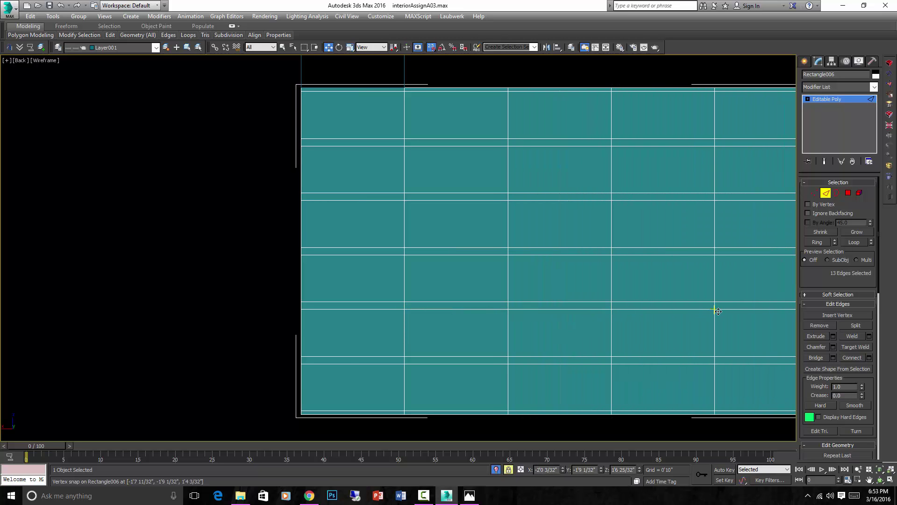
pyautogui.scroll(2, 715, 311)
pyautogui.scroll(-3, 477, 300)
pyautogui.keyDown('shift'); pyautogui.moveTo(423, 291); pyautogui.dragTo(569, 293); pyautogui.keyUp('shift')
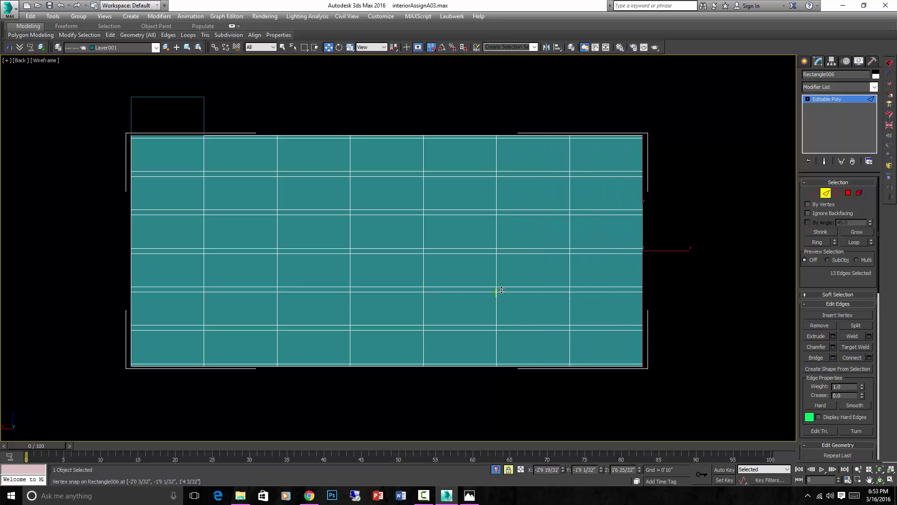
pyautogui.keyDown('alt'); pyautogui.moveTo(569, 293); pyautogui.dragTo(460, 286, button='middle'); pyautogui.keyUp('alt')
pyautogui.scroll(4, 460, 286)
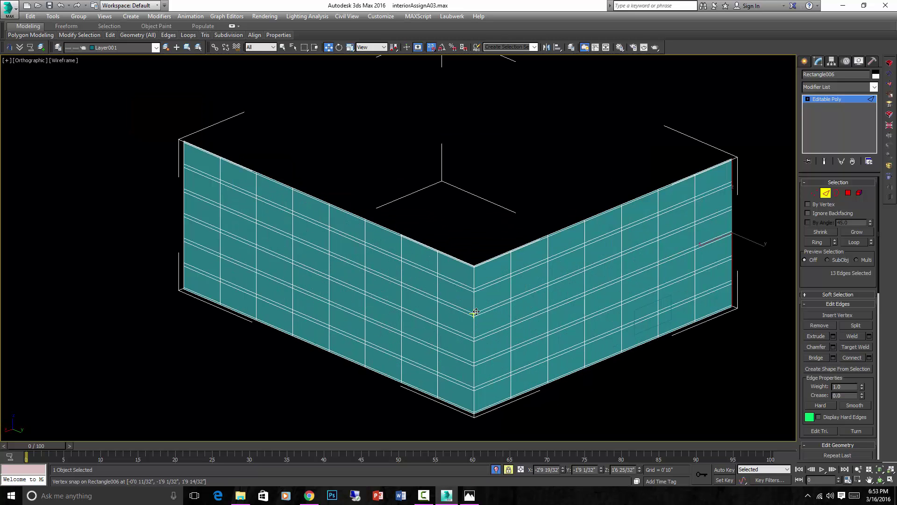
pyautogui.scroll(-3, 559, 299)
pyautogui.keyDown('alt'); pyautogui.moveTo(553, 306); pyautogui.dragTo(608, 311, button='middle'); pyautogui.keyUp('alt')
# In the Front view at Vertex level, select the wall's top row of vertices
pyautogui.press('z')
pyautogui.keyDown('alt'); pyautogui.moveTo(535, 251); pyautogui.dragTo(500, 229, button='middle'); pyautogui.keyUp('alt')
pyautogui.scroll(-3, 500, 260)
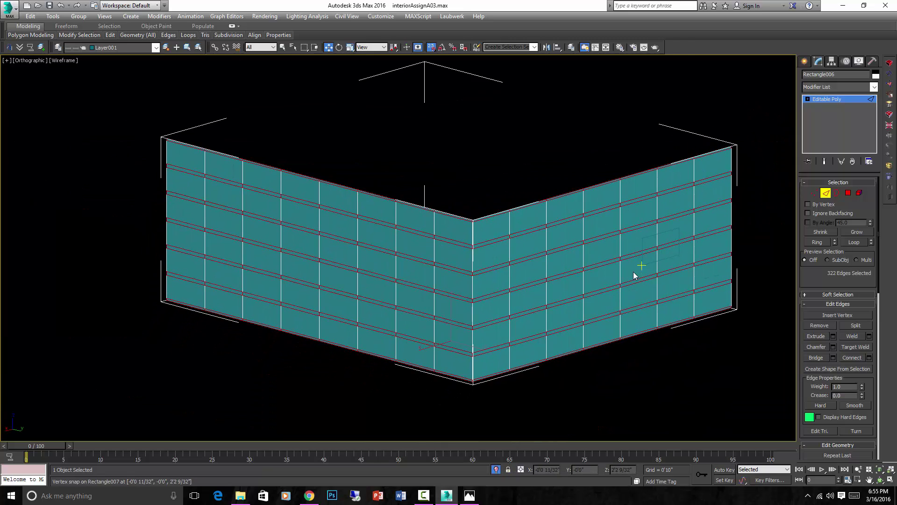
pyautogui.press('f')
pyautogui.press('1')
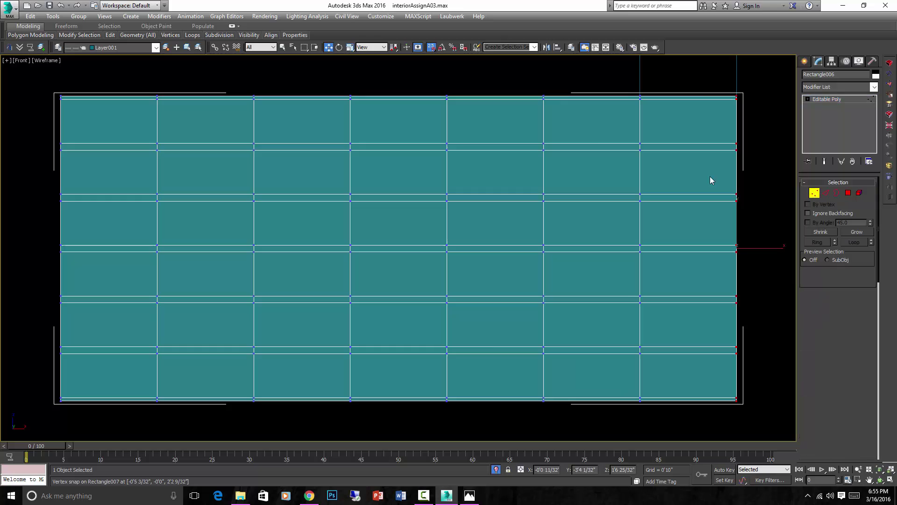
pyautogui.scroll(-3, 557, 175)
pyautogui.moveTo(183, 124); pyautogui.dragTo(675, 135)
# With snapping off, select the bottom vertex row and nudge it slightly
pyautogui.scroll(5, 693, 146)
pyautogui.press('s')
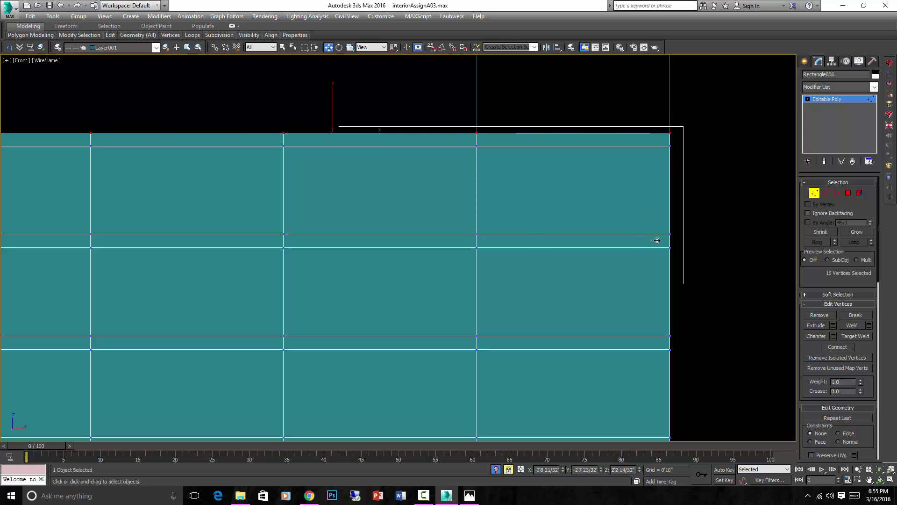
pyautogui.scroll(-5, 590, 226)
pyautogui.moveTo(287, 421); pyautogui.dragTo(261, 366, button='middle')
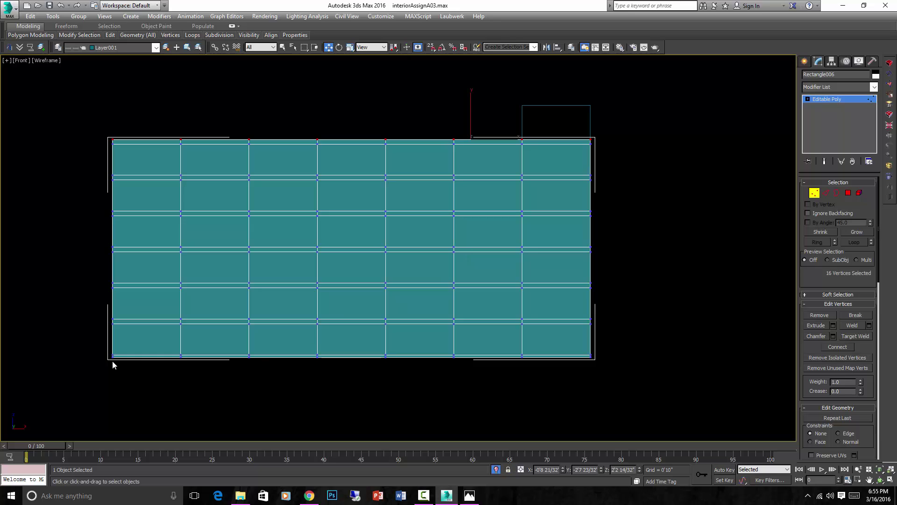
pyautogui.moveTo(110, 358); pyautogui.dragTo(654, 383)
pyautogui.scroll(5, 604, 369)
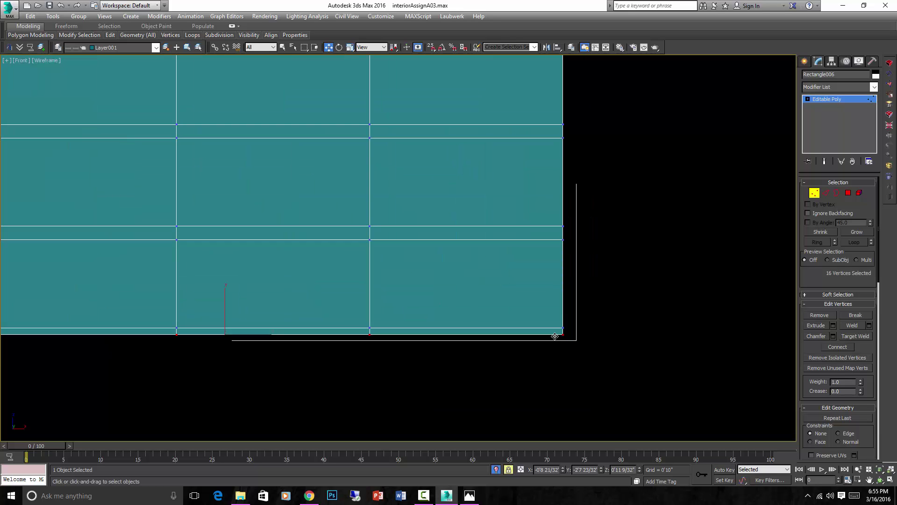
pyautogui.moveTo(555, 340); pyautogui.dragTo(554, 344)
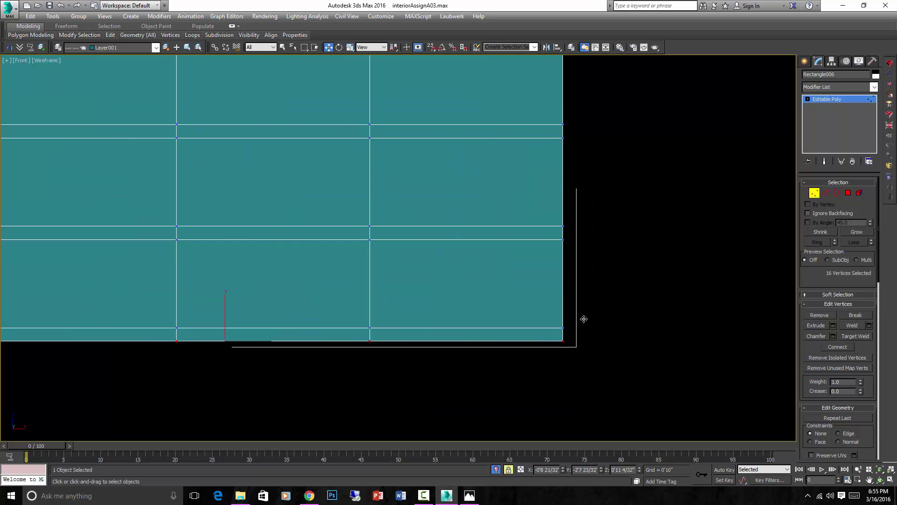
pyautogui.scroll(-5, 583, 318)
# At Polygon level, add all seven thin horizontal mortar strips to the selection (105 polygons)
pyautogui.click(850, 193)
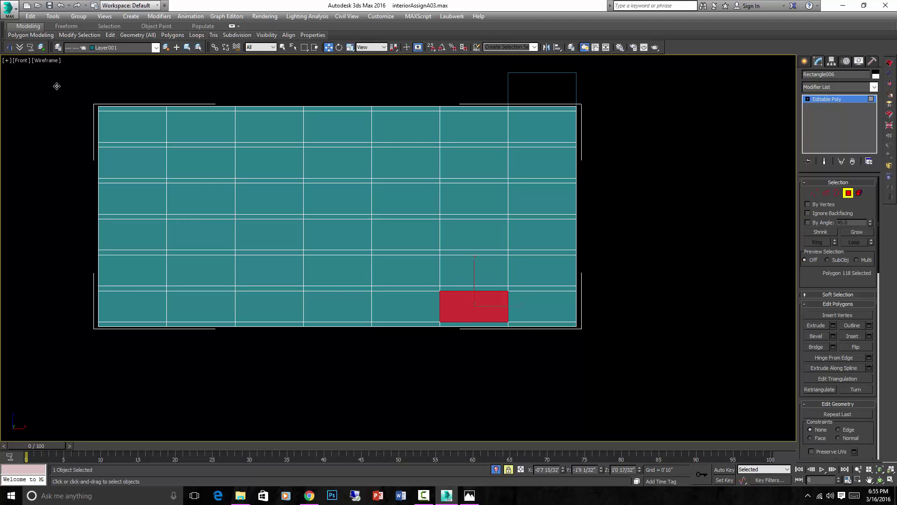
pyautogui.moveTo(74, 89); pyautogui.dragTo(661, 120)
pyautogui.keyDown('ctrl'); pyautogui.moveTo(80, 137); pyautogui.dragTo(642, 153); pyautogui.keyUp('ctrl')
pyautogui.keyDown('ctrl'); pyautogui.moveTo(55, 166); pyautogui.dragTo(667, 212); pyautogui.keyUp('ctrl')
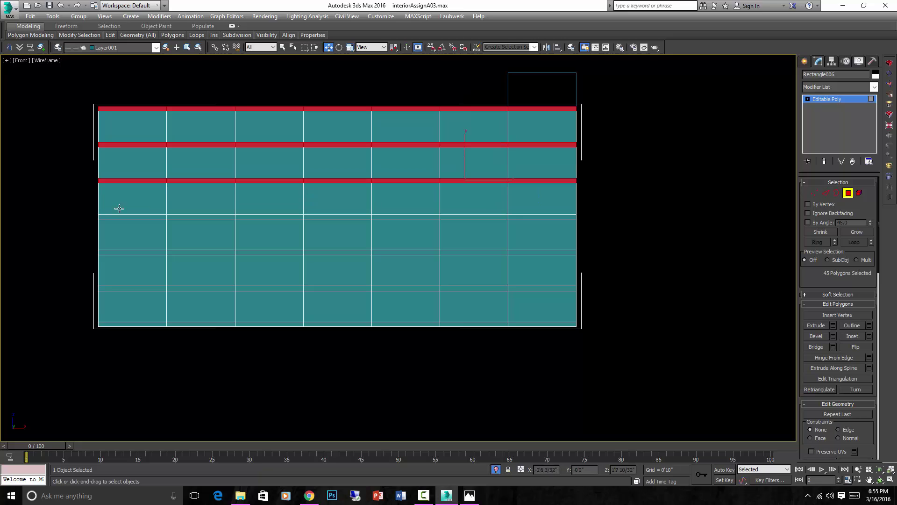
pyautogui.keyDown('ctrl'); pyautogui.moveTo(76, 208); pyautogui.dragTo(578, 241); pyautogui.keyUp('ctrl')
pyautogui.keyDown('ctrl'); pyautogui.moveTo(71, 244); pyautogui.dragTo(597, 266); pyautogui.keyUp('ctrl')
pyautogui.keyDown('ctrl'); pyautogui.moveTo(43, 275); pyautogui.dragTo(226, 302); pyautogui.keyUp('ctrl')
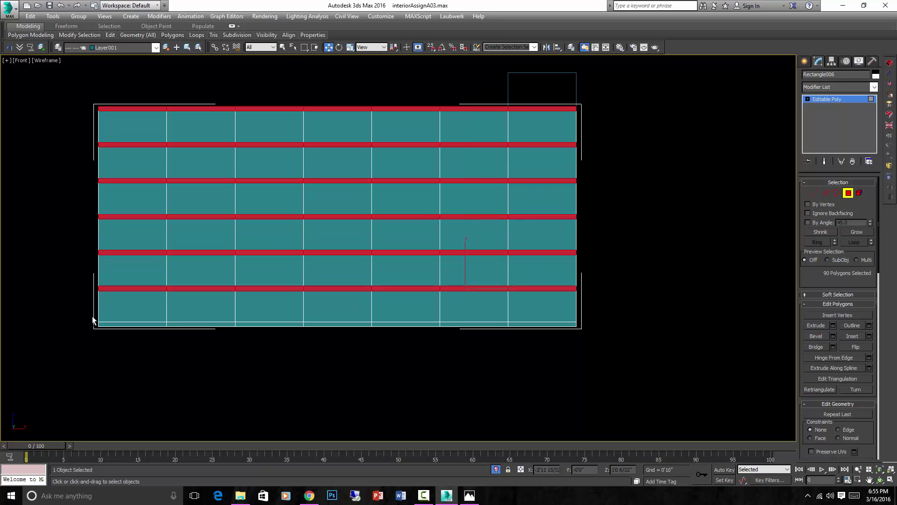
pyautogui.keyDown('ctrl'); pyautogui.moveTo(70, 310); pyautogui.dragTo(607, 322); pyautogui.keyUp('ctrl')
pyautogui.keyDown('alt'); pyautogui.moveTo(607, 323); pyautogui.dragTo(487, 337, button='middle'); pyautogui.keyUp('alt')
pyautogui.scroll(6, 391, 260)
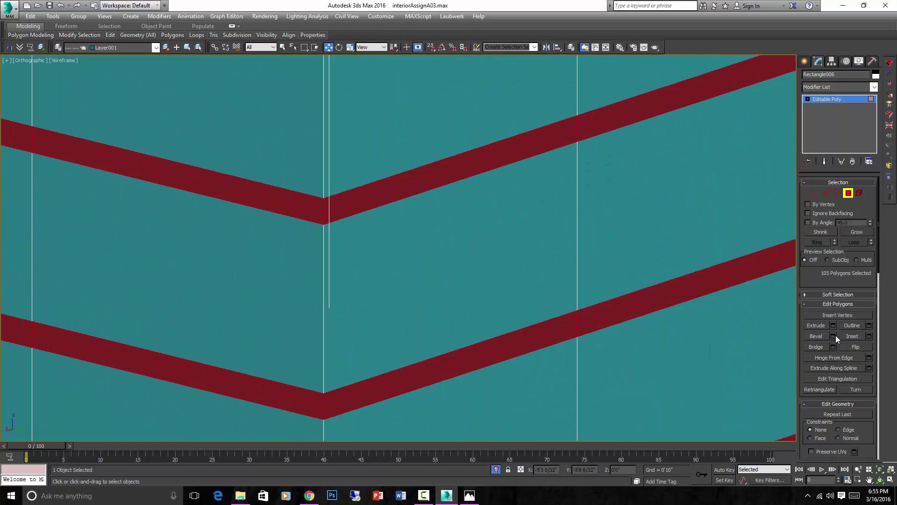
# Try the Bevel settings, zero the height and outline, and cancel
pyautogui.click(834, 336)
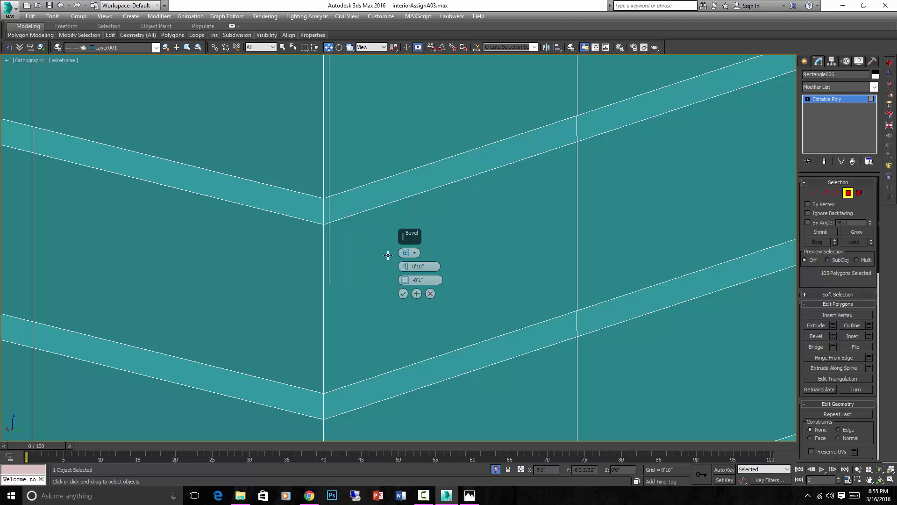
pyautogui.rightClick(405, 266)
pyautogui.rightClick(405, 279)
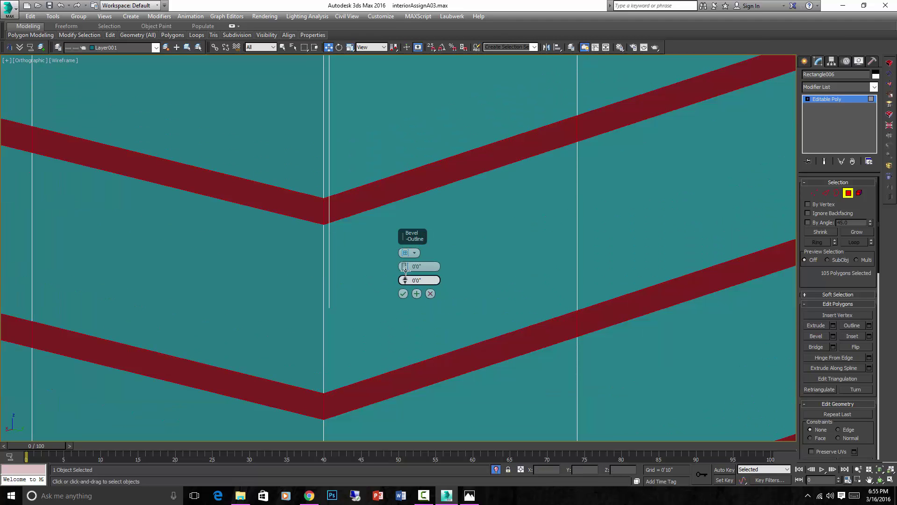
pyautogui.click(431, 293)
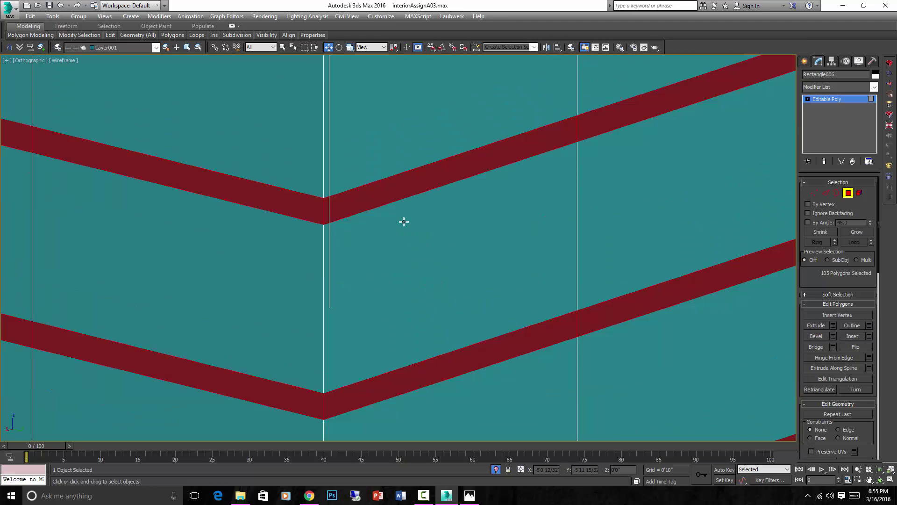
# Reopen Bevel and set Height 0'0 10/32" and Outline -0'0 3/32"
pyautogui.click(834, 336)
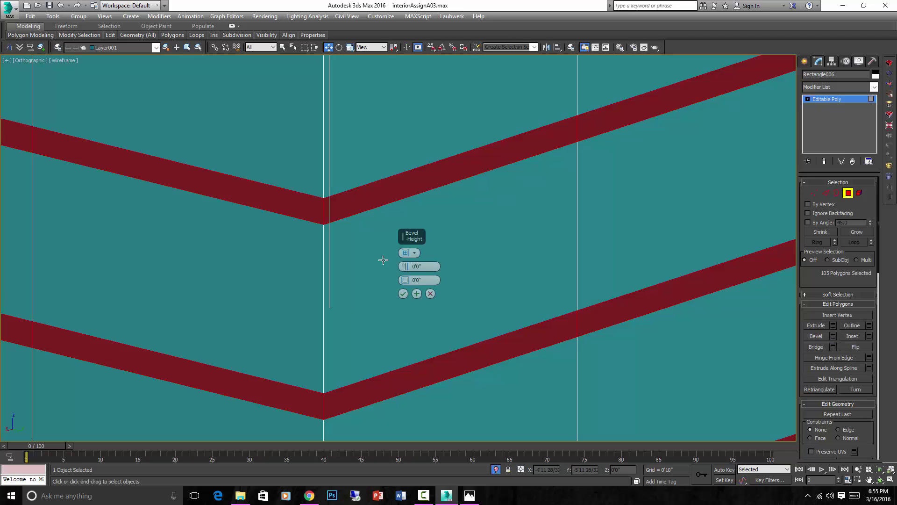
pyautogui.moveTo(405, 266); pyautogui.dragTo(406, 260)
pyautogui.rightClick(405, 267)
pyautogui.moveTo(405, 265); pyautogui.dragTo(405, 237)
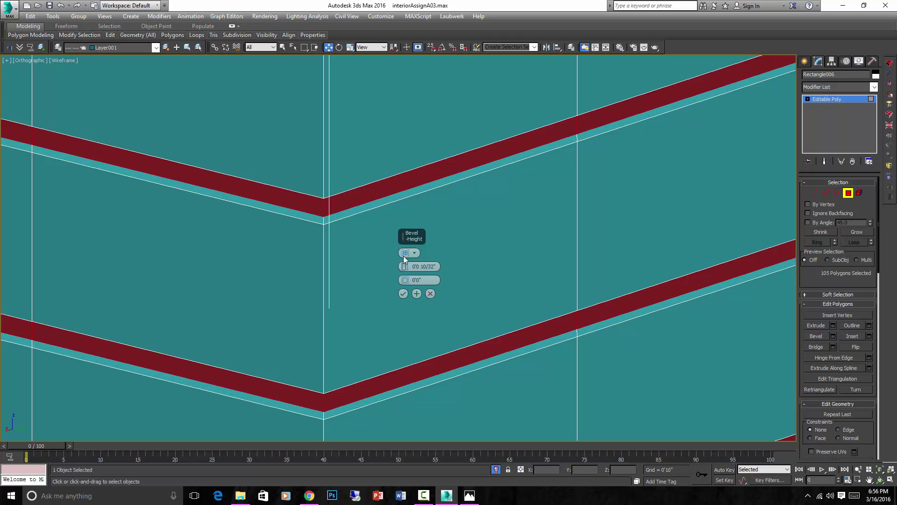
pyautogui.moveTo(405, 282); pyautogui.dragTo(405, 293)
pyautogui.scroll(-6, 360, 281)
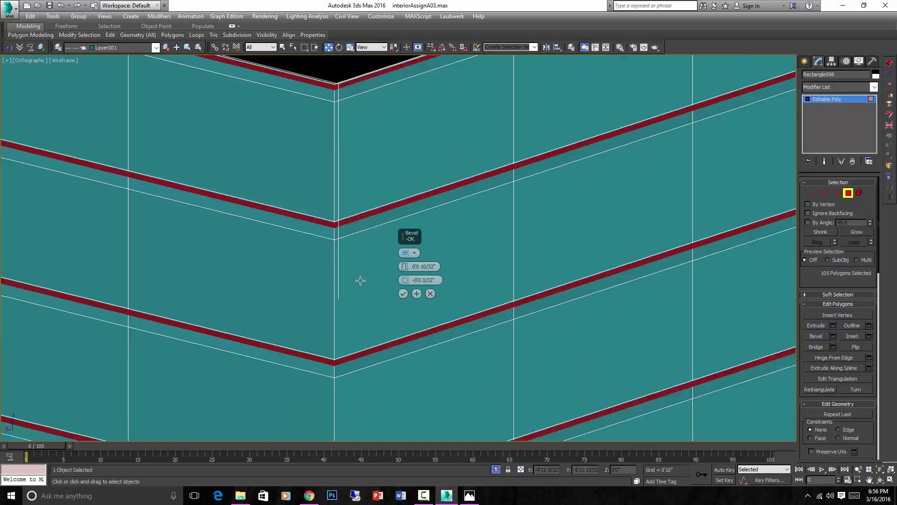
pyautogui.keyDown('alt'); pyautogui.moveTo(352, 276); pyautogui.dragTo(471, 288, button='middle'); pyautogui.keyUp('alt')
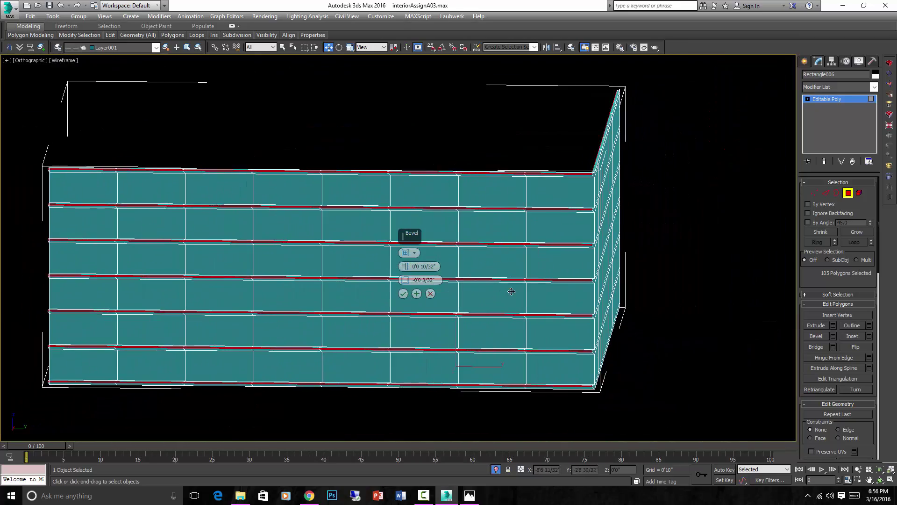
pyautogui.press('r')
pyautogui.press('z')
pyautogui.scroll(5, 758, 244)
pyautogui.moveTo(758, 244); pyautogui.dragTo(475, 235, button='middle')
# Switch the bevel direction to Local Normal so each strip bevels along its own normal
pyautogui.click(415, 253)
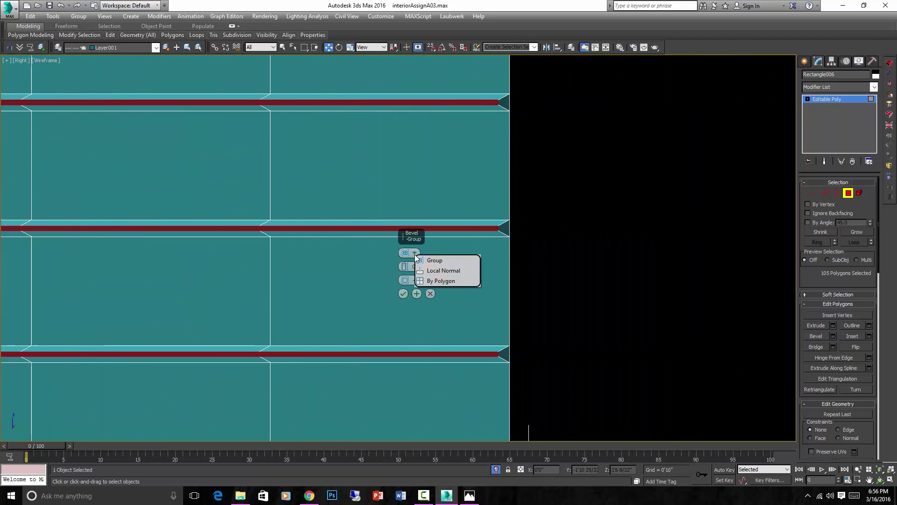
pyautogui.click(441, 271)
pyautogui.press('z')
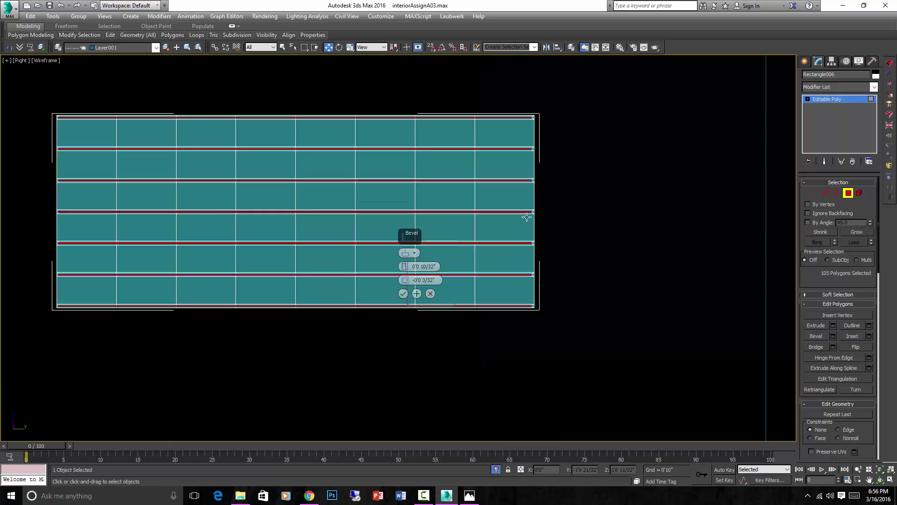
pyautogui.keyDown('alt'); pyautogui.moveTo(525, 212); pyautogui.dragTo(503, 258, button='middle'); pyautogui.keyUp('alt')
pyautogui.scroll(5, 444, 254)
pyautogui.scroll(-8, 443, 254)
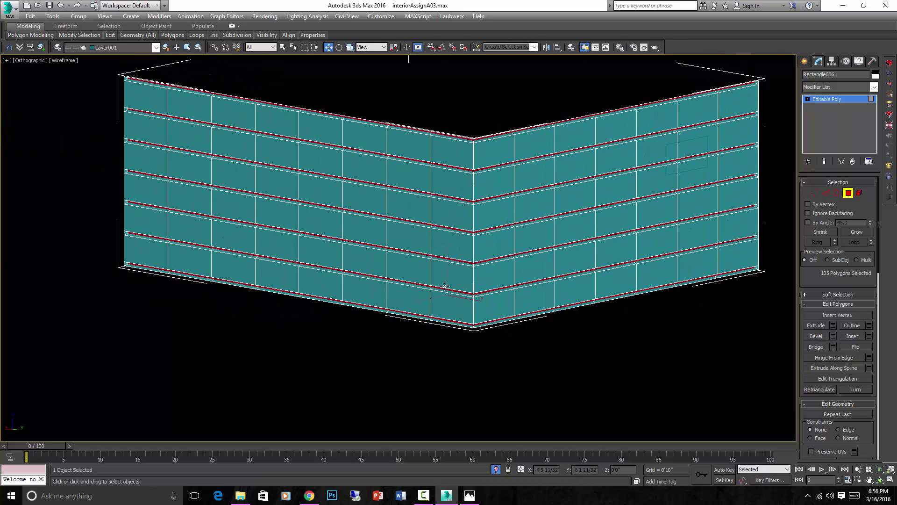
pyautogui.scroll(2, 447, 297)
# At Edge level, select the vertical brick joint edges on both wall faces
pyautogui.click(825, 195)
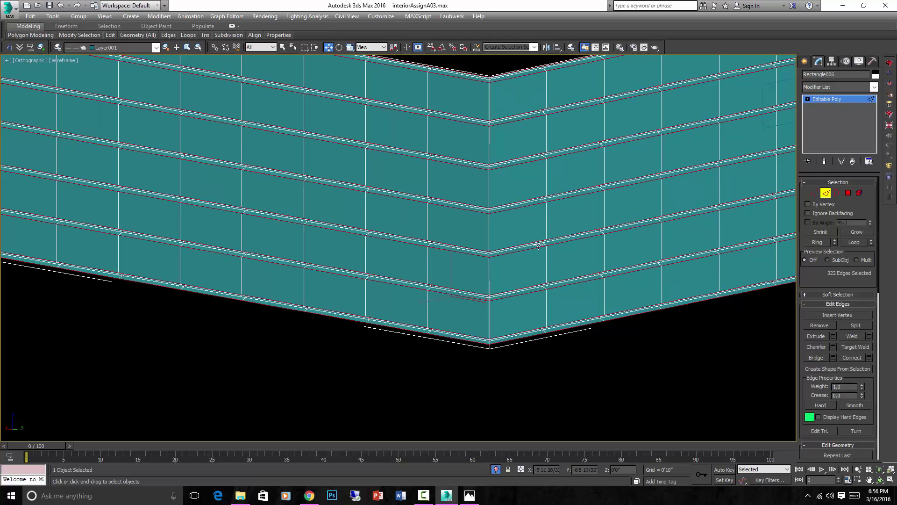
pyautogui.click(425, 304)
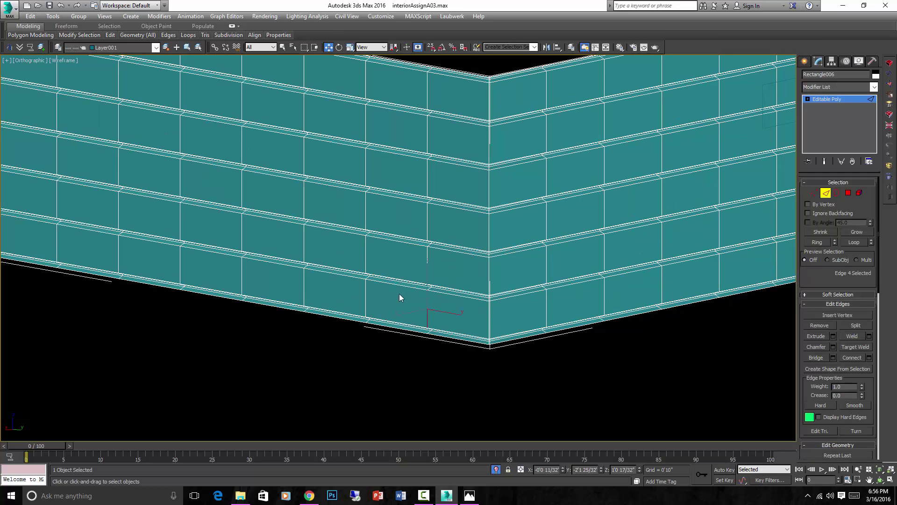
pyautogui.keyDown('ctrl'); pyautogui.click(366, 255); pyautogui.keyUp('ctrl')
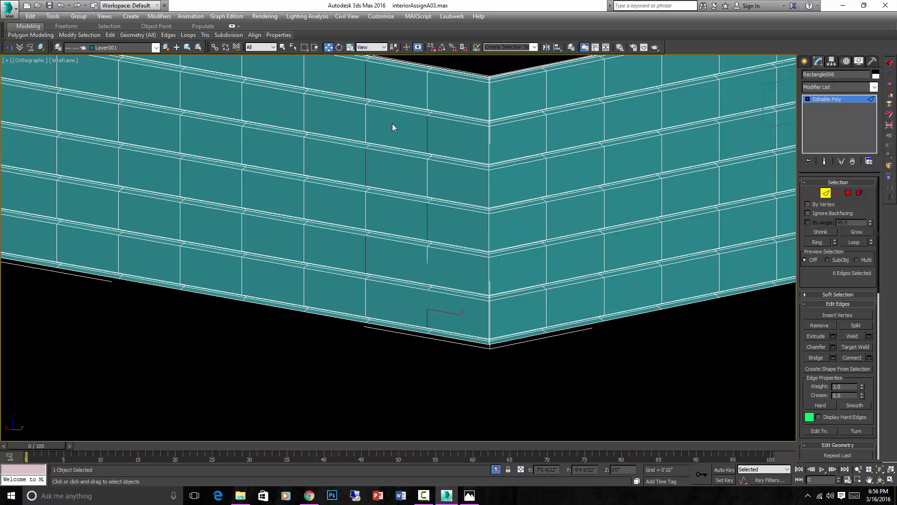
pyautogui.scroll(-3, 472, 197)
pyautogui.keyDown('alt'); pyautogui.moveTo(473, 198); pyautogui.dragTo(458, 204, button='middle'); pyautogui.keyUp('alt')
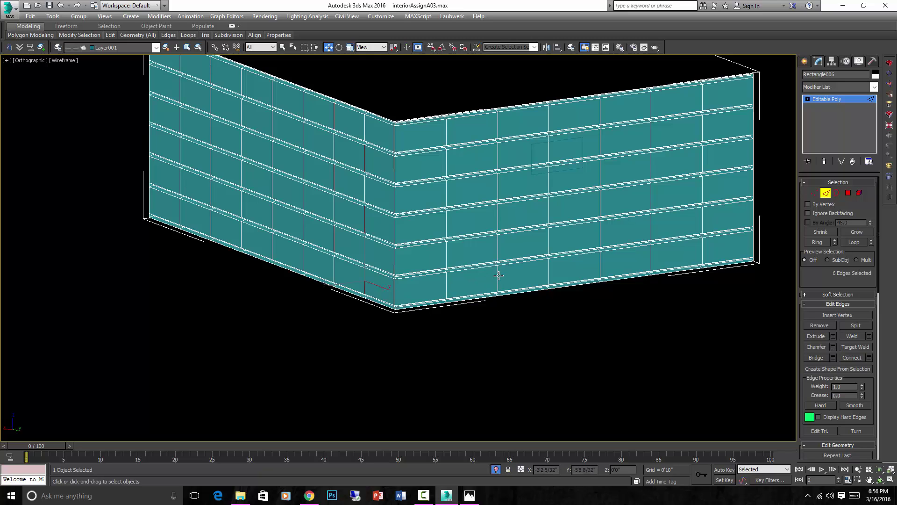
pyautogui.keyDown('ctrl'); pyautogui.click(446, 257); pyautogui.keyUp('ctrl')
pyautogui.hotkey('alt', 'r')
pyautogui.scroll(3, 462, 209)
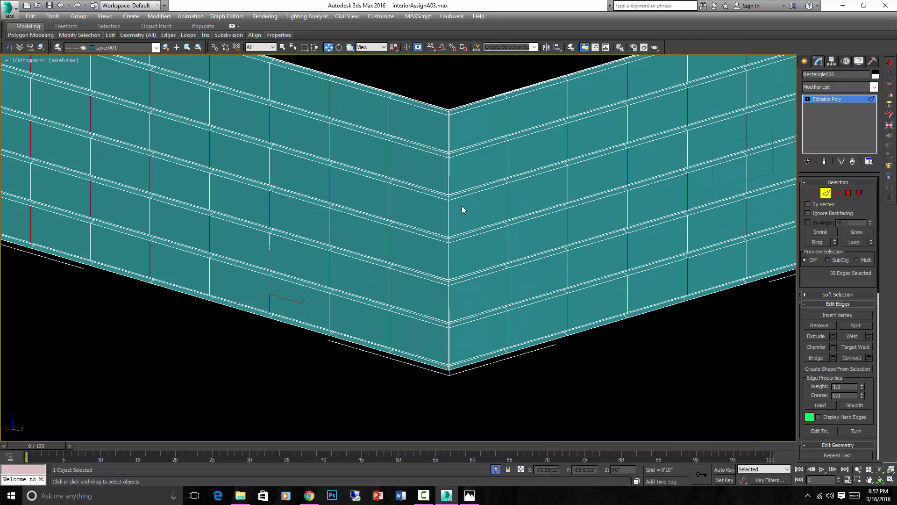
# Chamfer the selected vertical joints into narrow pairs of parallel edges
pyautogui.click(817, 347)
pyautogui.scroll(3, 565, 238)
pyautogui.moveTo(560, 219); pyautogui.dragTo(560, 219)
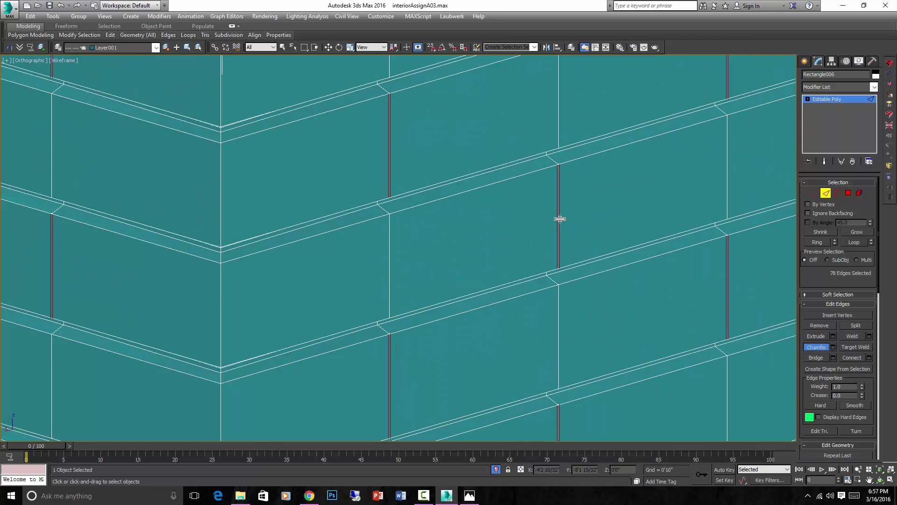
pyautogui.scroll(-6, 560, 218)
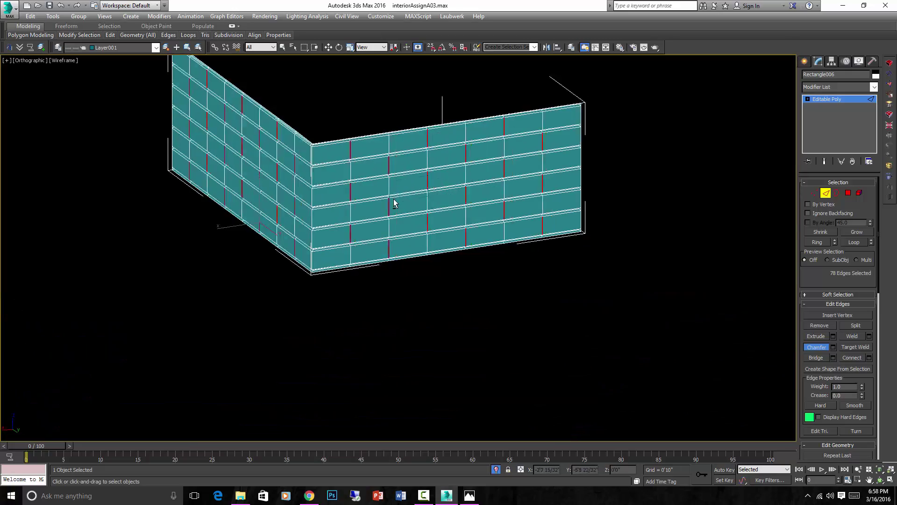
pyautogui.scroll(6, 397, 198)
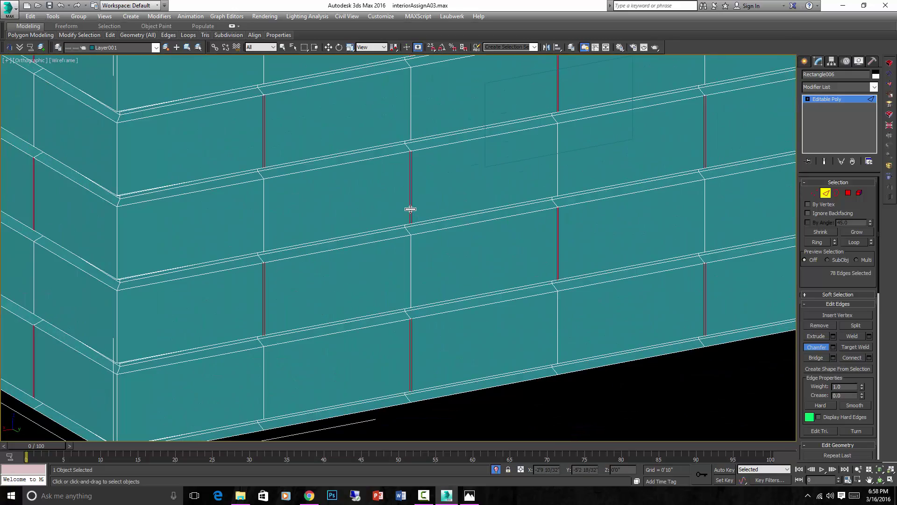
pyautogui.moveTo(410, 209); pyautogui.dragTo(410, 207)
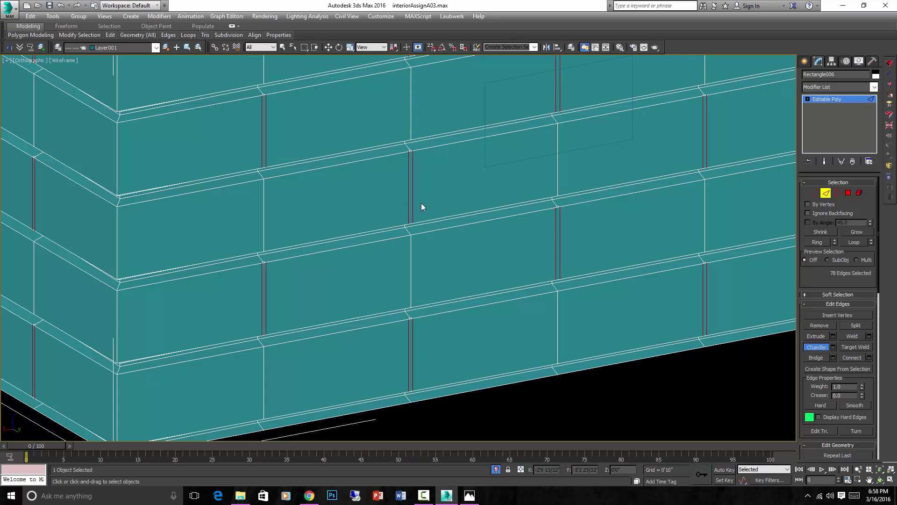
pyautogui.scroll(-5, 421, 203)
pyautogui.keyDown('alt'); pyautogui.moveTo(427, 214); pyautogui.dragTo(472, 213, button='middle'); pyautogui.keyUp('alt')
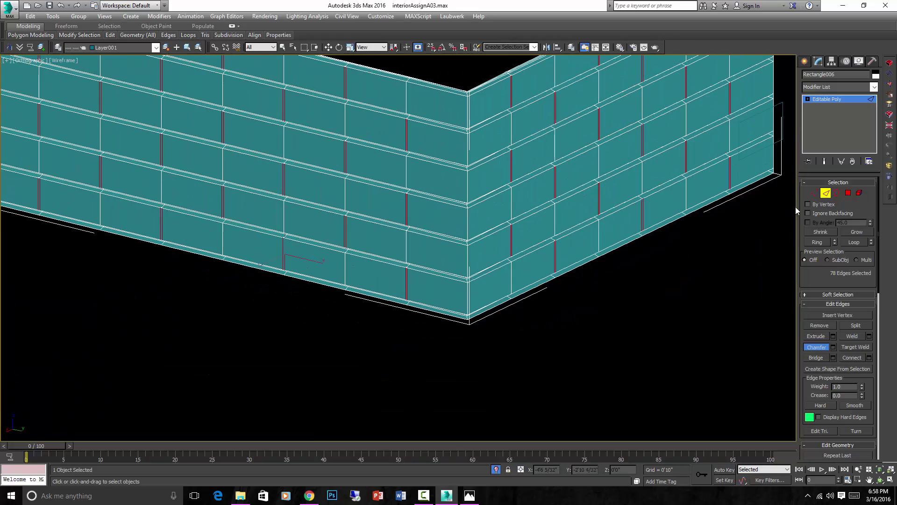
# At Polygon level, select the brick faces near the corner and along the lower rows
pyautogui.click(849, 193)
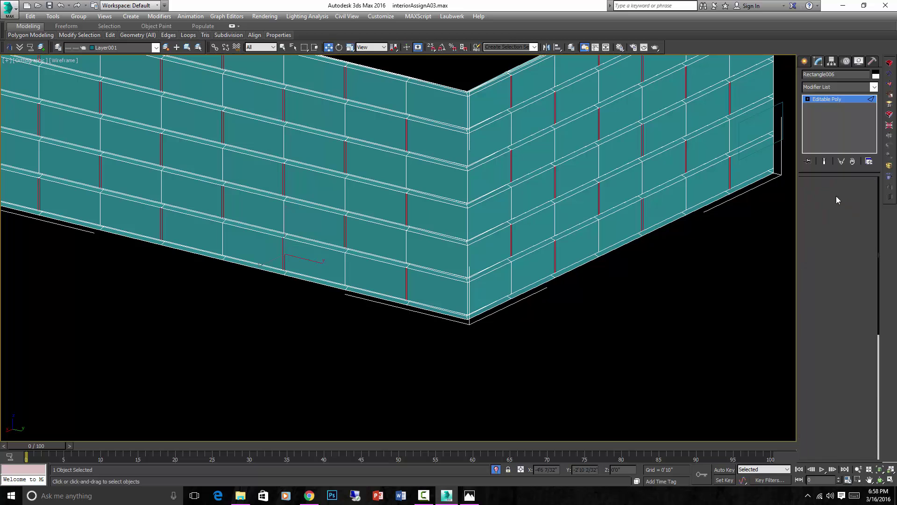
pyautogui.click(443, 216)
pyautogui.scroll(3, 471, 216)
pyautogui.keyDown('ctrl'); pyautogui.click(489, 210); pyautogui.keyUp('ctrl')
pyautogui.keyDown('ctrl'); pyautogui.click(564, 177); pyautogui.keyUp('ctrl')
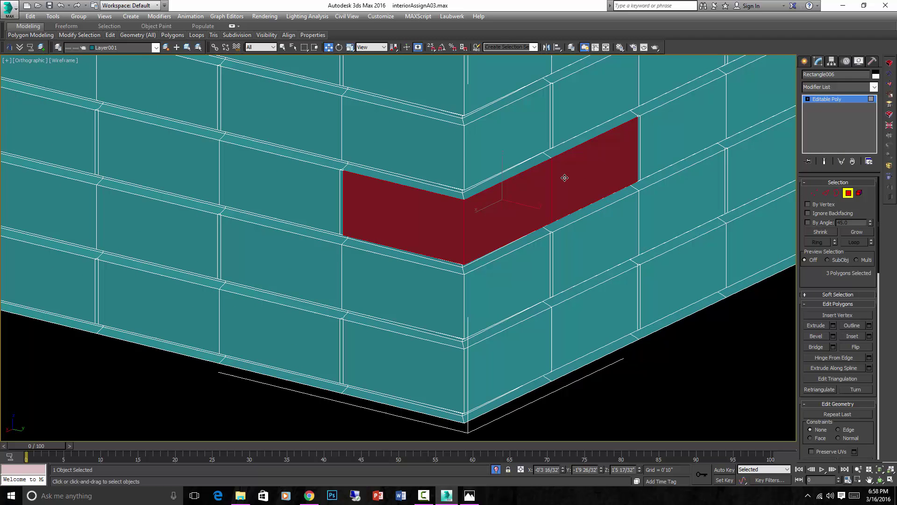
pyautogui.scroll(-3, 521, 216)
pyautogui.keyDown('ctrl'); pyautogui.click(475, 262); pyautogui.keyUp('ctrl')
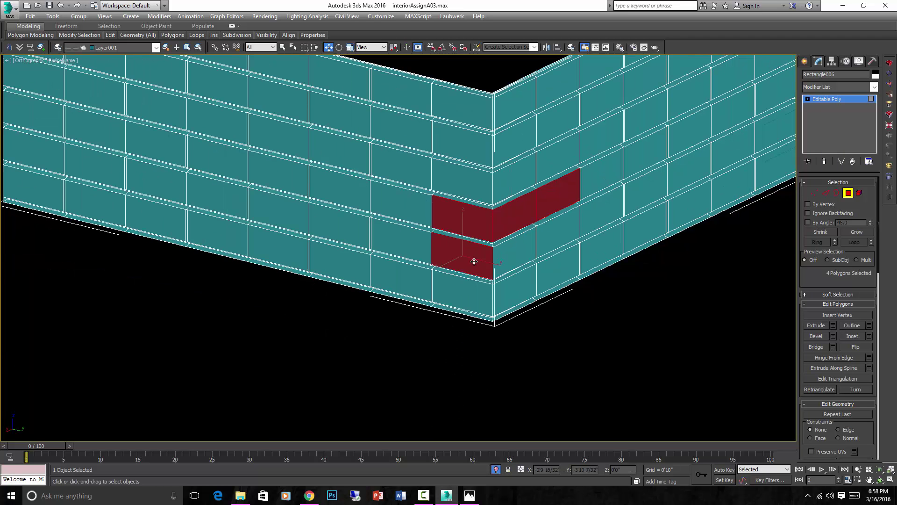
pyautogui.keyDown('ctrl'); pyautogui.click(391, 244); pyautogui.keyUp('ctrl')
pyautogui.keyDown('ctrl'); pyautogui.click(331, 228); pyautogui.keyUp('ctrl')
pyautogui.keyDown('ctrl'); pyautogui.click(279, 213); pyautogui.keyUp('ctrl')
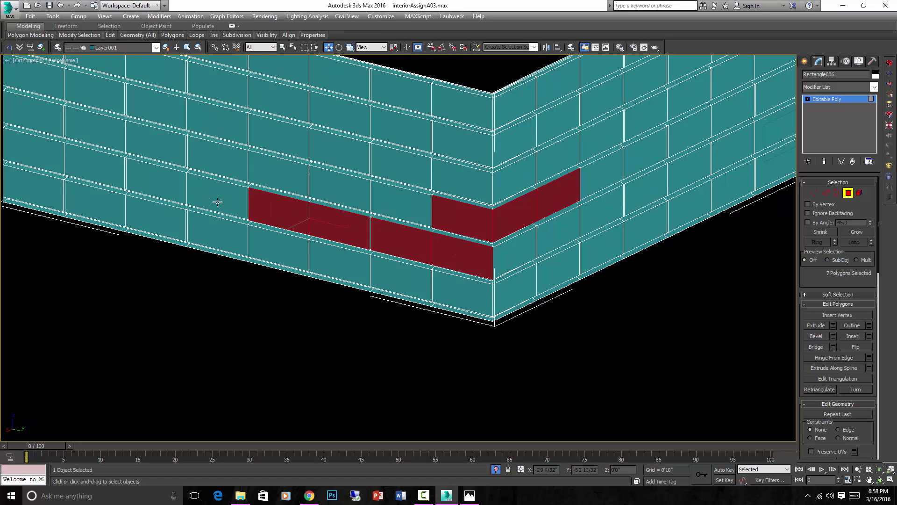
pyautogui.keyDown('ctrl'); pyautogui.click(205, 197); pyautogui.keyUp('ctrl')
pyautogui.keyDown('ctrl'); pyautogui.click(160, 186); pyautogui.keyUp('ctrl')
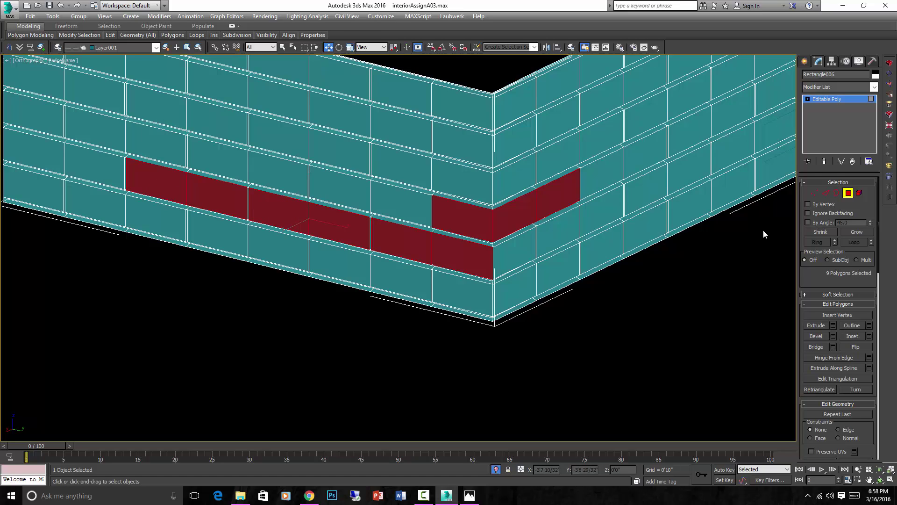
# Add the upper-row bricks until all 90 brick faces are selected
pyautogui.keyDown('ctrl'); pyautogui.click(341, 197); pyautogui.keyUp('ctrl')
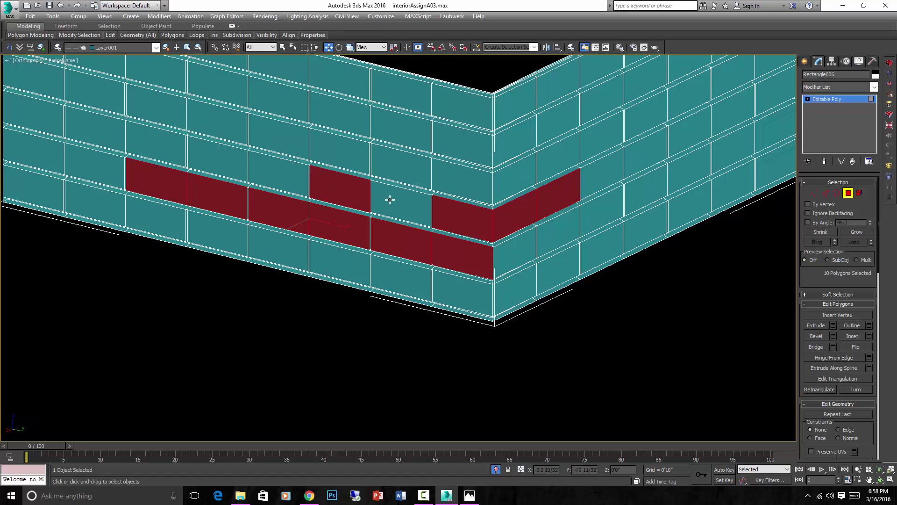
pyautogui.keyDown('ctrl'); pyautogui.click(390, 200); pyautogui.keyUp('ctrl')
pyautogui.scroll(4, 435, 205)
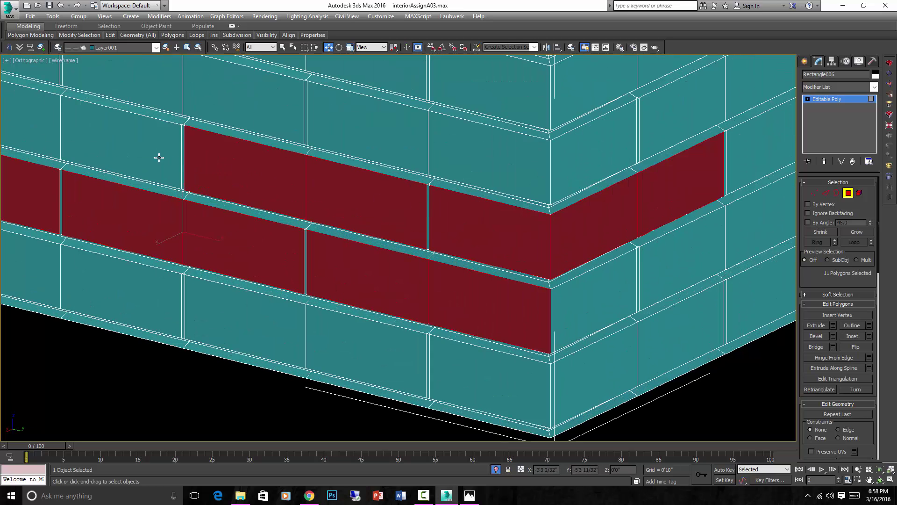
pyautogui.moveTo(158, 156); pyautogui.dragTo(281, 190, button='middle')
pyautogui.keyDown('ctrl'); pyautogui.click(280, 190); pyautogui.keyUp('ctrl')
pyautogui.keyDown('ctrl'); pyautogui.click(230, 161); pyautogui.keyUp('ctrl')
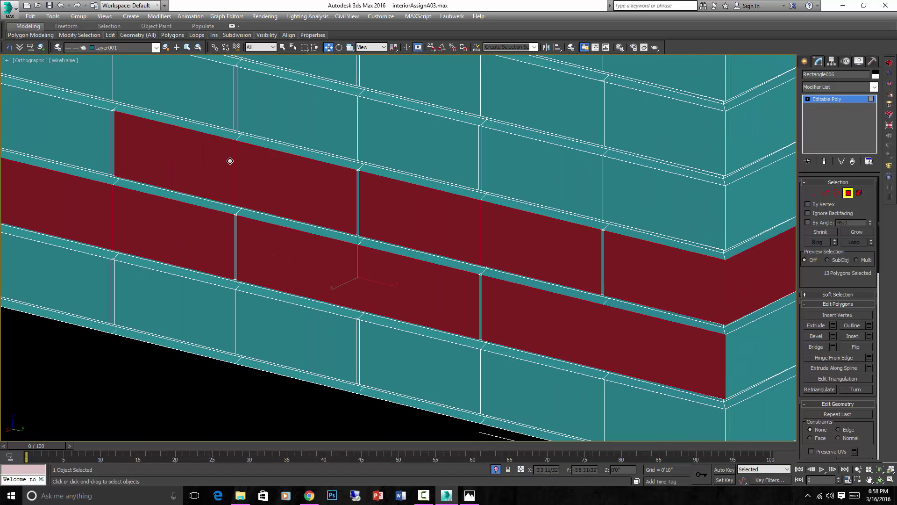
pyautogui.keyDown('ctrl'); pyautogui.click(289, 131); pyautogui.keyUp('ctrl')
pyautogui.keyDown('ctrl'); pyautogui.click(382, 137); pyautogui.keyUp('ctrl')
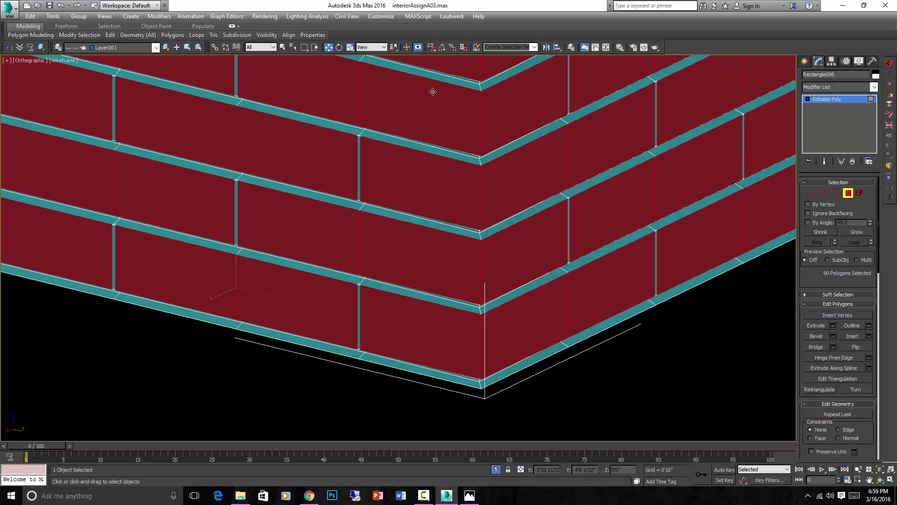
pyautogui.moveTo(603, 128); pyautogui.dragTo(518, 176, button='middle')
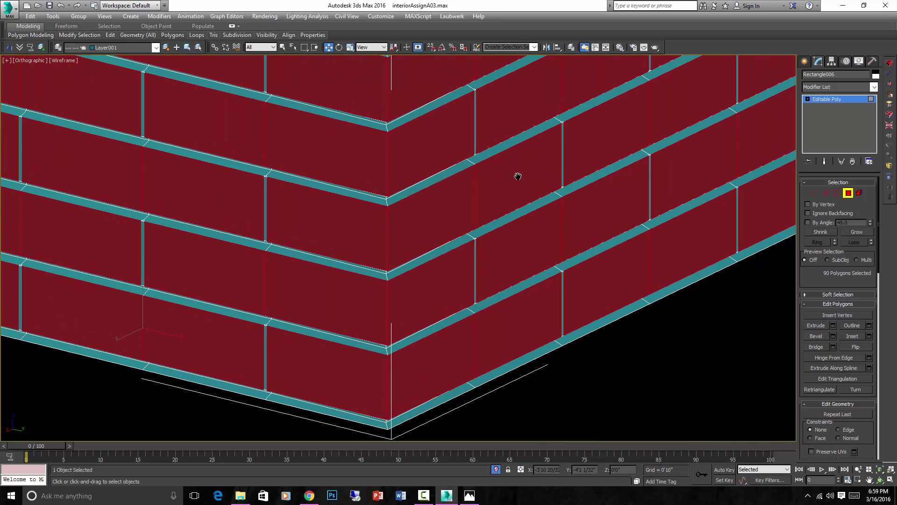
pyautogui.scroll(3, 561, 156)
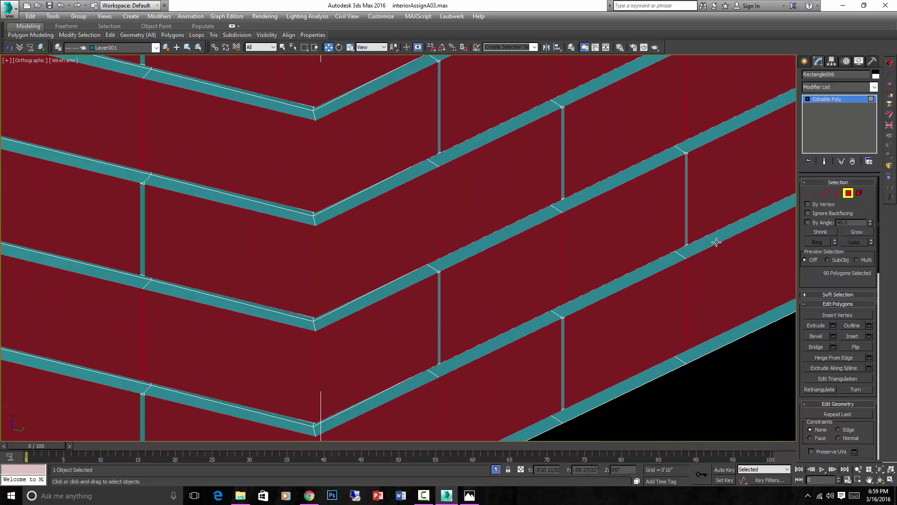
# Extrude the selected brick faces by -0'0 4/32"
pyautogui.click(833, 326)
pyautogui.rightClick(404, 267)
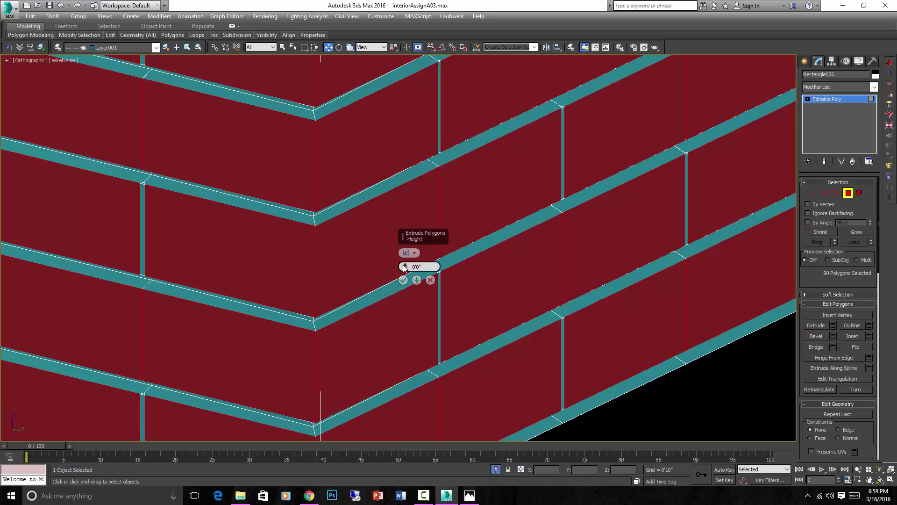
pyautogui.moveTo(405, 267); pyautogui.dragTo(405, 270)
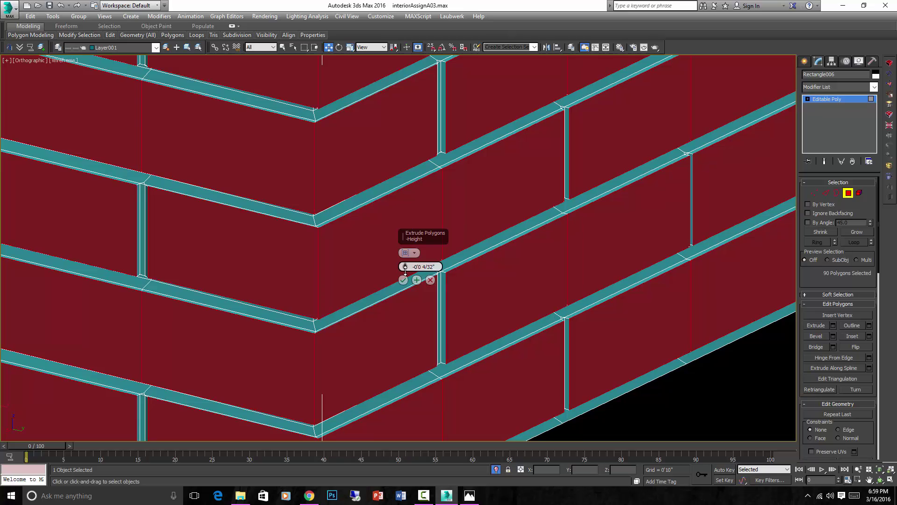
pyautogui.scroll(-5, 549, 247)
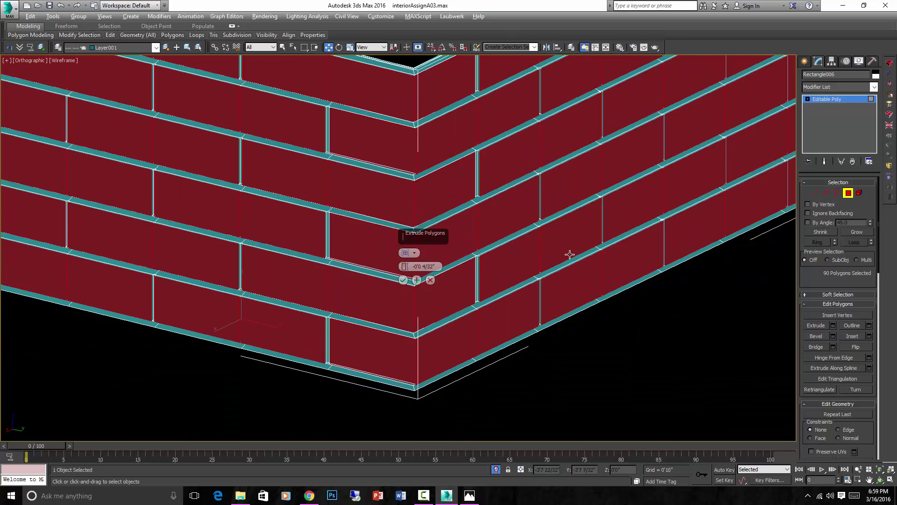
pyautogui.keyDown('alt'); pyautogui.moveTo(567, 255); pyautogui.dragTo(519, 183, button='middle'); pyautogui.keyUp('alt')
pyautogui.scroll(5, 519, 184)
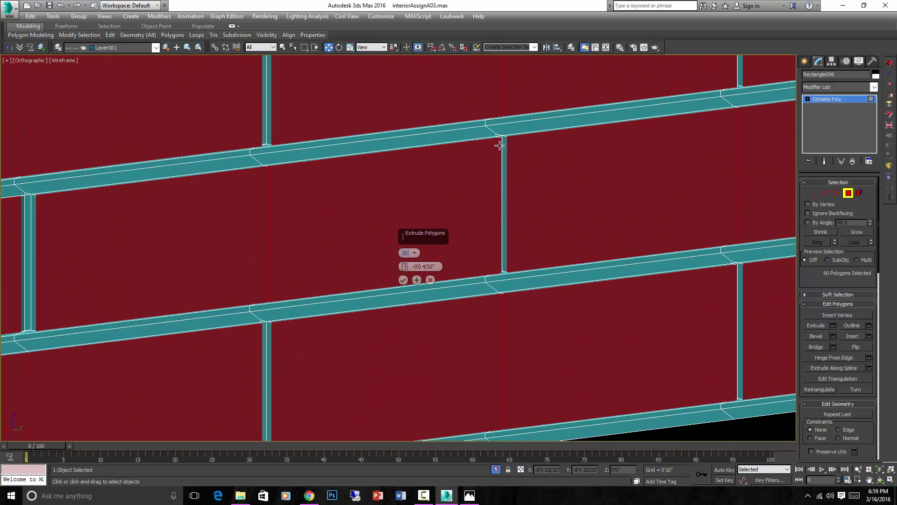
pyautogui.scroll(3, 501, 139)
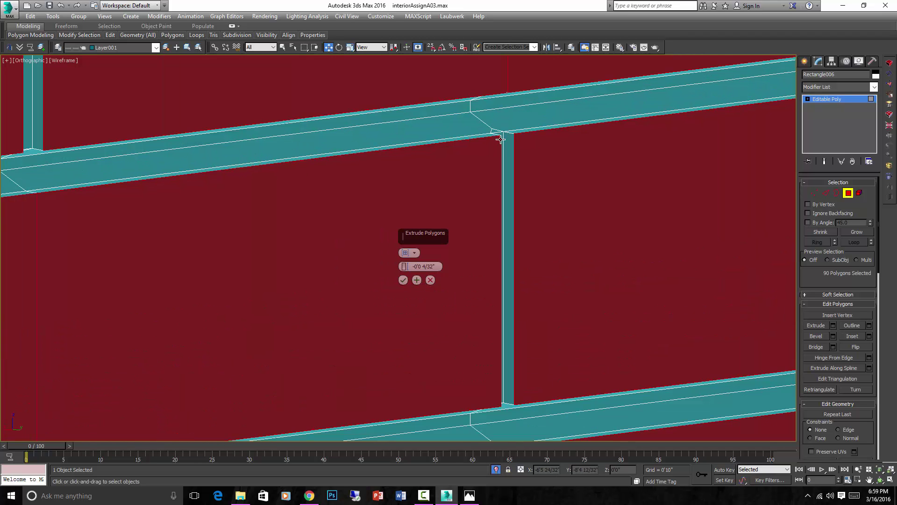
pyautogui.scroll(-5, 500, 138)
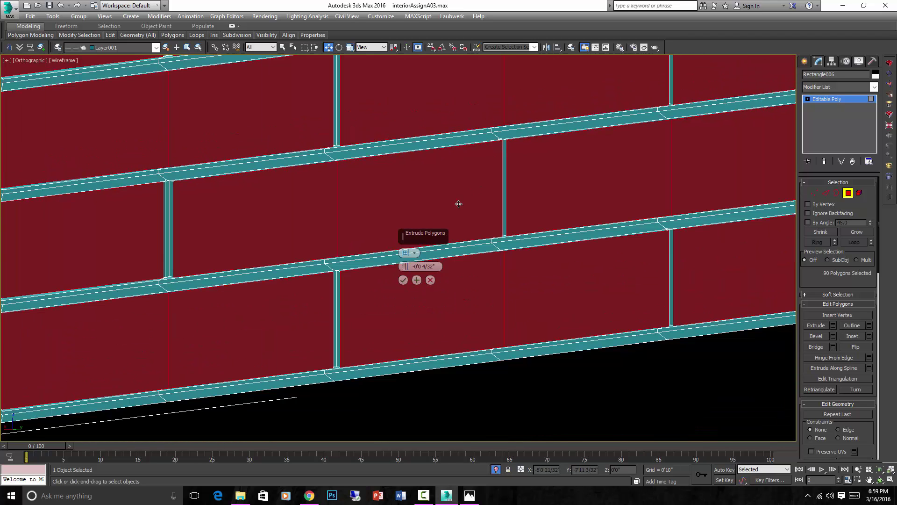
pyautogui.click(403, 281)
# Clear the polygon selection on the wall
pyautogui.scroll(-2, 402, 278)
pyautogui.keyDown('alt'); pyautogui.moveTo(403, 278); pyautogui.dragTo(429, 210, button='middle'); pyautogui.keyUp('alt')
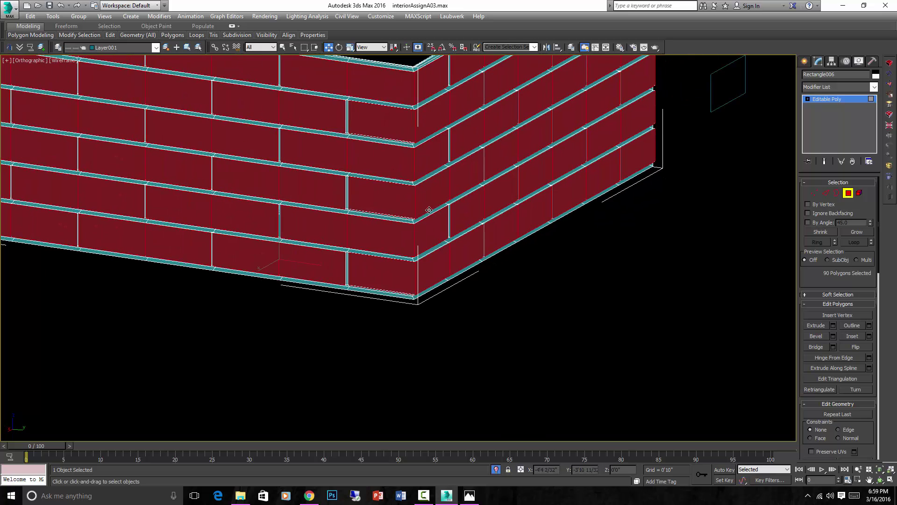
pyautogui.scroll(-3, 429, 209)
pyautogui.click(500, 252)
pyautogui.scroll(2, 419, 235)
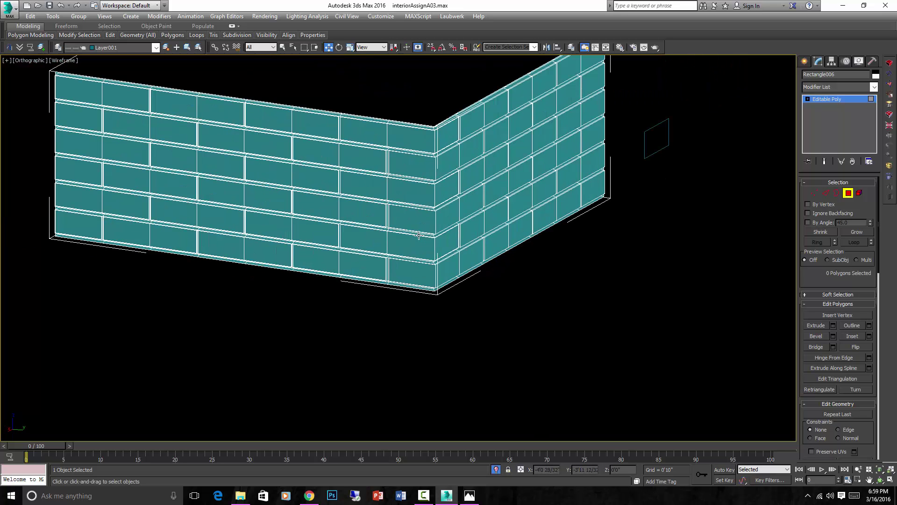
# Leave Polygon level to return to the whole Editable Poly object
pyautogui.scroll(3, 397, 210)
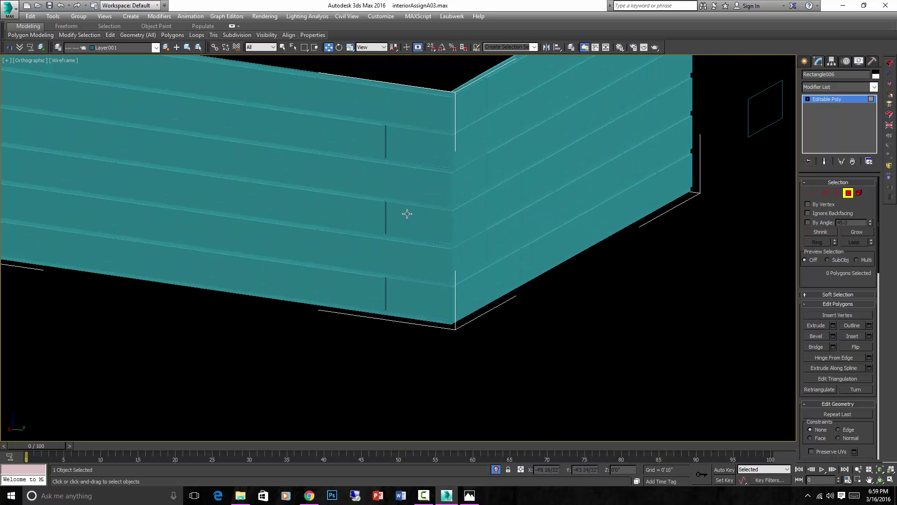
pyautogui.click(408, 214)
pyautogui.scroll(-3, 471, 214)
pyautogui.keyDown('alt'); pyautogui.moveTo(470, 215); pyautogui.dragTo(448, 223, button='middle'); pyautogui.keyUp('alt')
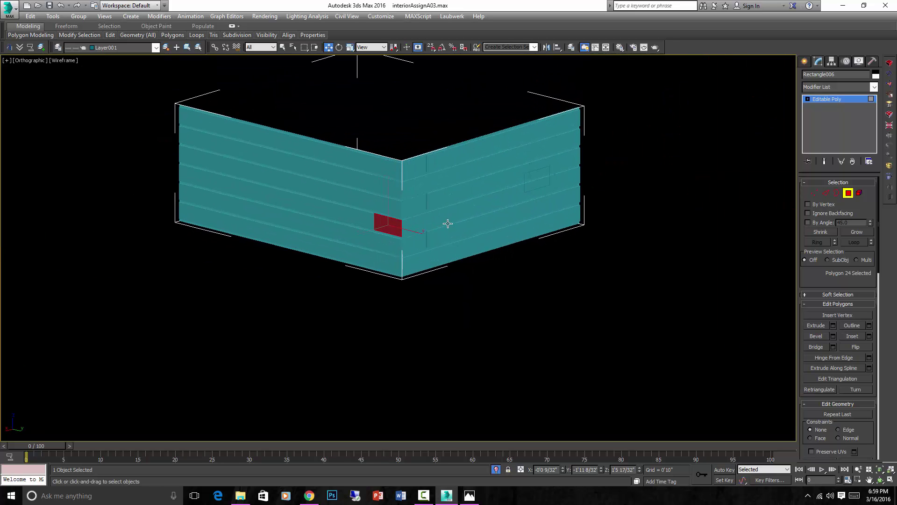
pyautogui.scroll(3, 434, 211)
pyautogui.scroll(-2, 514, 195)
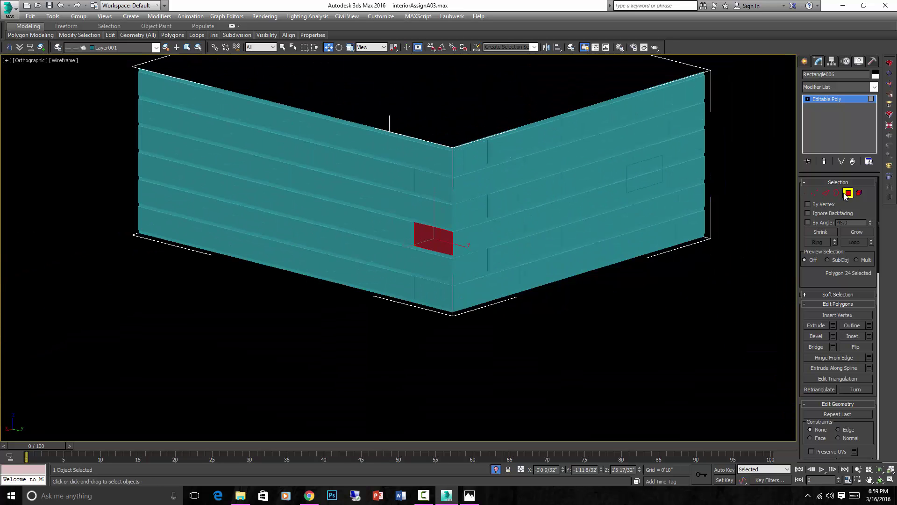
pyautogui.click(850, 193)
# Add TurboSmooth with 2 iterations and expand Editable Poly in the modifier stack
pyautogui.click(873, 87)
pyautogui.scroll(-10, 870, 308)
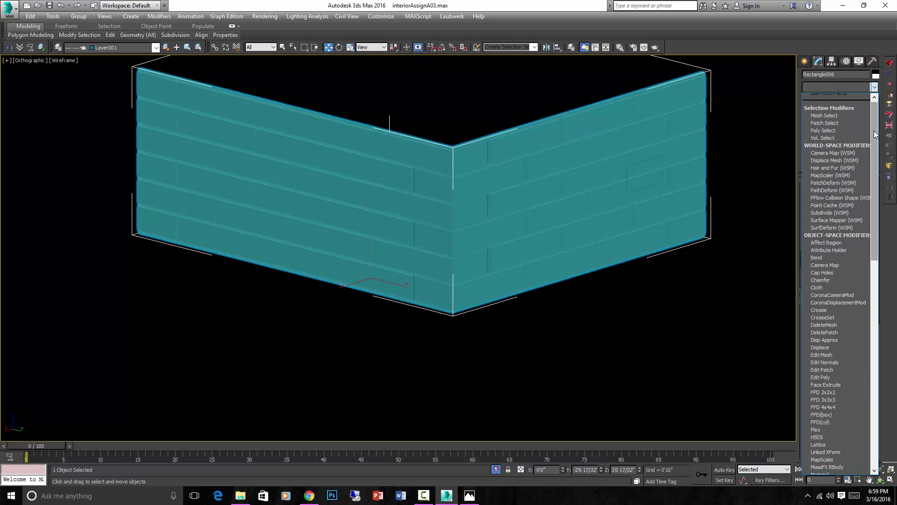
pyautogui.scroll(-1, 879, 310)
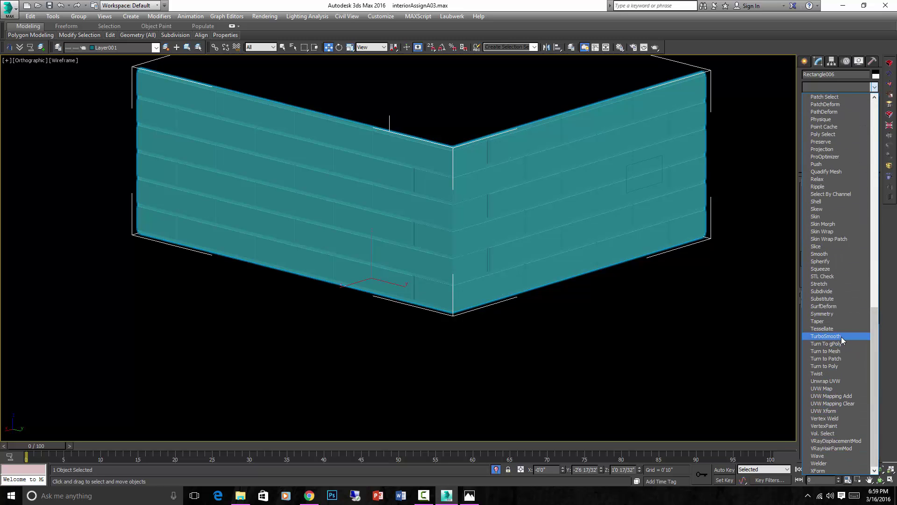
pyautogui.click(826, 336)
pyautogui.moveTo(500, 240)
pyautogui.mouseDown(button='middle')
pyautogui.moveTo(281, 216)
pyautogui.moveTo(511, 237)
pyautogui.mouseUp(button='middle')
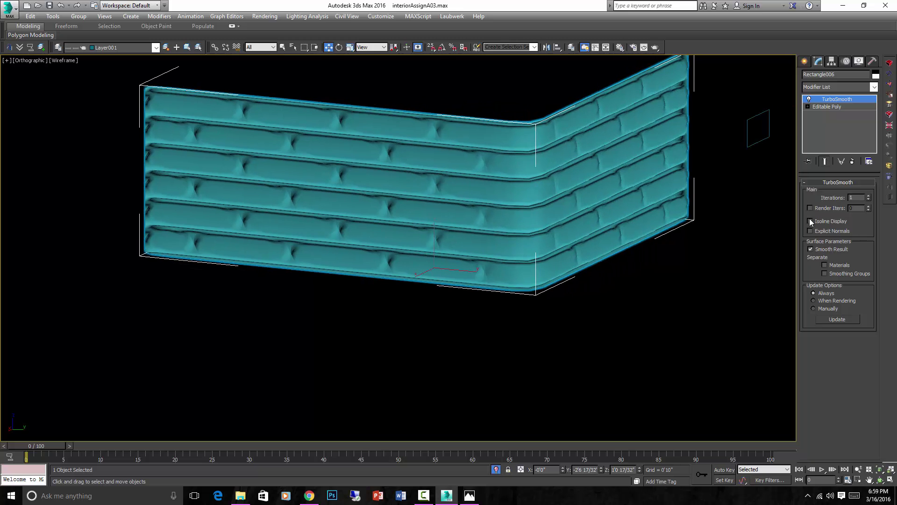
pyautogui.click(870, 196)
pyautogui.moveTo(458, 220)
pyautogui.keyDown('alt'); pyautogui.mouseDown(button='middle')
pyautogui.moveTo(444, 216)
pyautogui.moveTo(464, 208)
pyautogui.moveTo(449, 212)
pyautogui.mouseUp(button='middle'); pyautogui.keyUp('alt')
pyautogui.scroll(5, 444, 216)
pyautogui.scroll(-5, 430, 201)
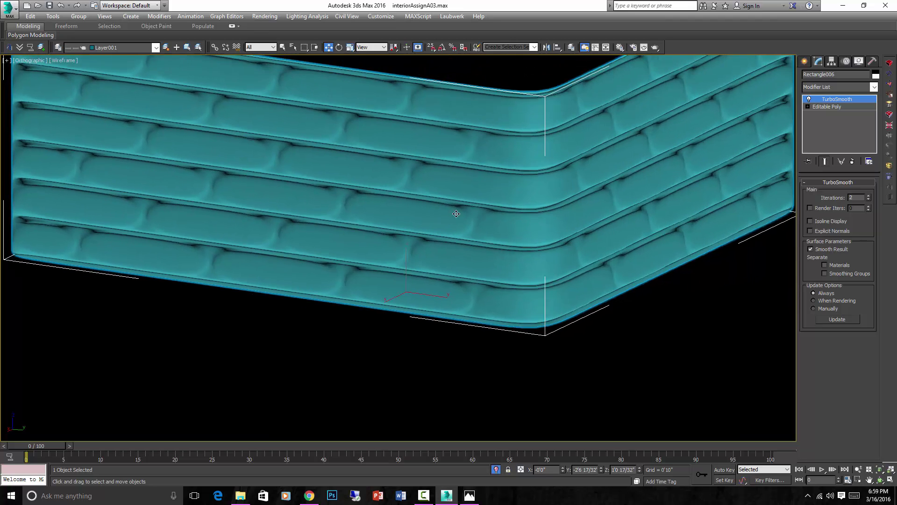
pyautogui.scroll(4, 447, 215)
pyautogui.click(808, 106)
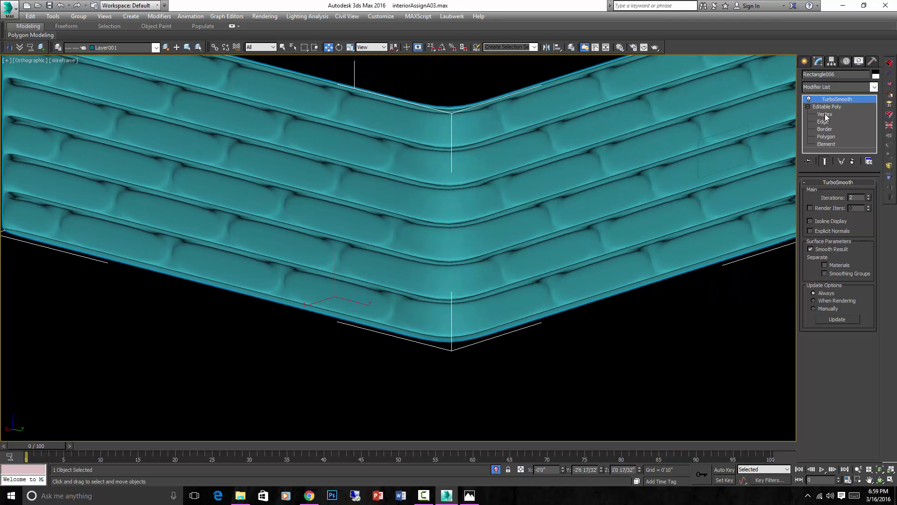
# At Editable Poly Edge level, zoom and pan in close on the wall's brick joints
pyautogui.click(824, 122)
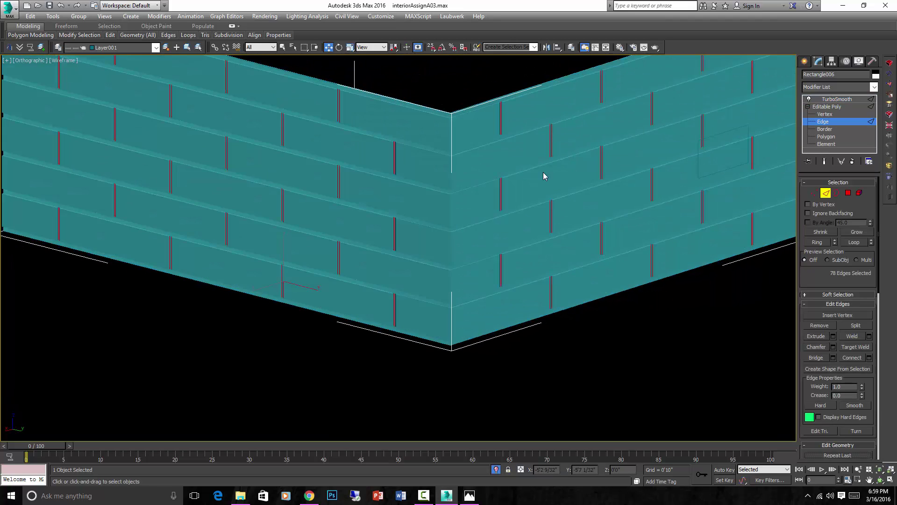
pyautogui.scroll(4, 445, 220)
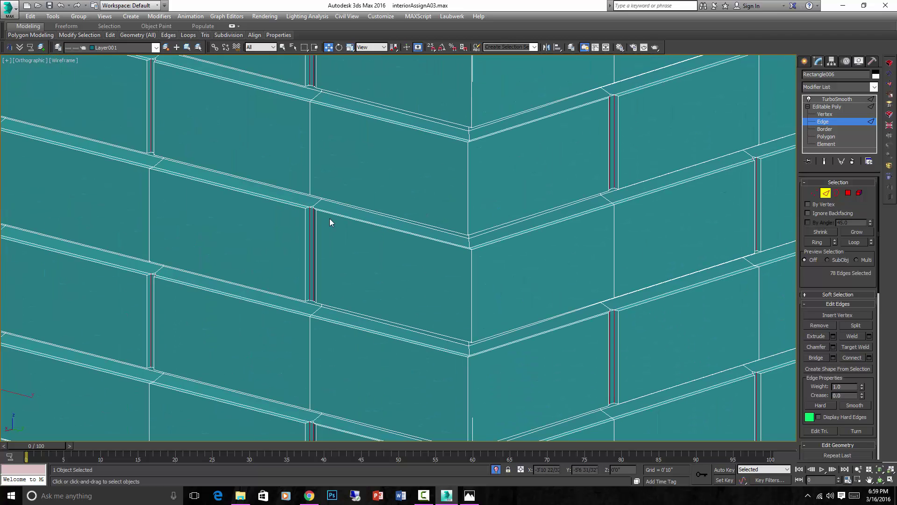
pyautogui.scroll(4, 331, 219)
pyautogui.moveTo(336, 208); pyautogui.dragTo(448, 213, button='middle')
pyautogui.scroll(-6, 448, 213)
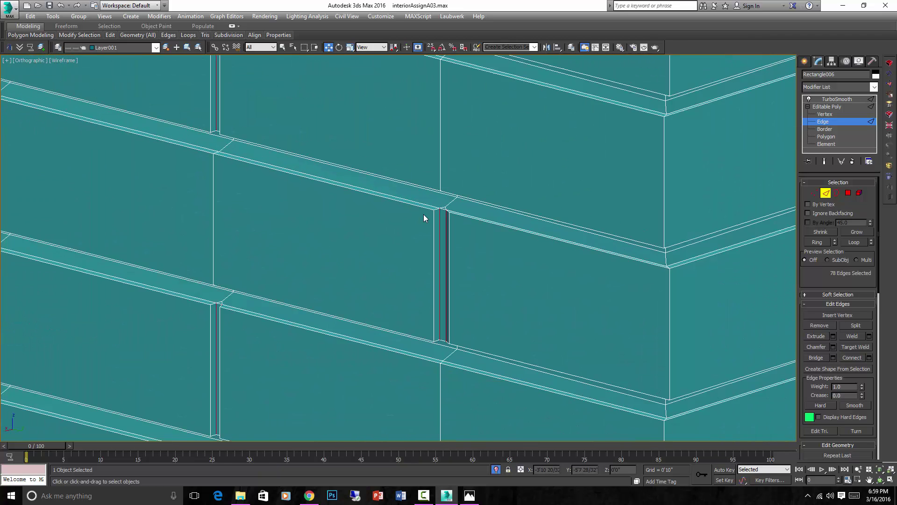
pyautogui.moveTo(446, 252); pyautogui.dragTo(450, 270, button='middle')
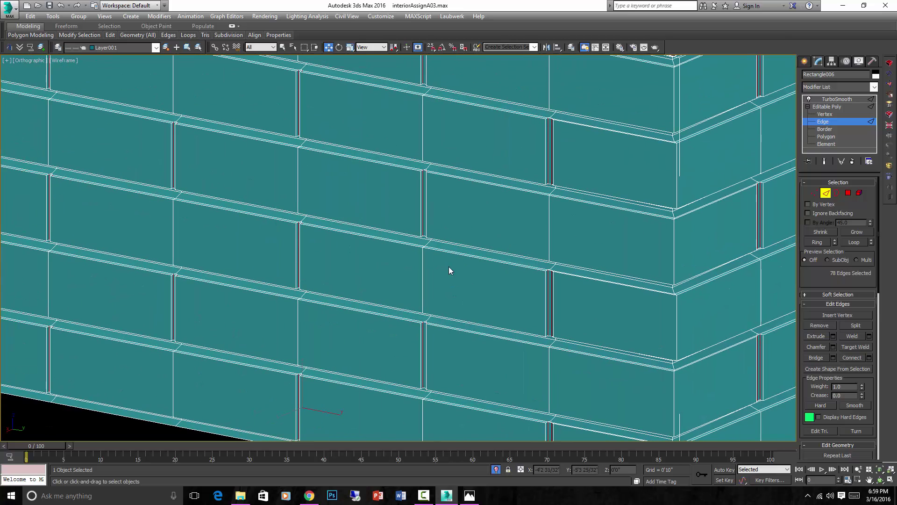
pyautogui.scroll(8, 568, 276)
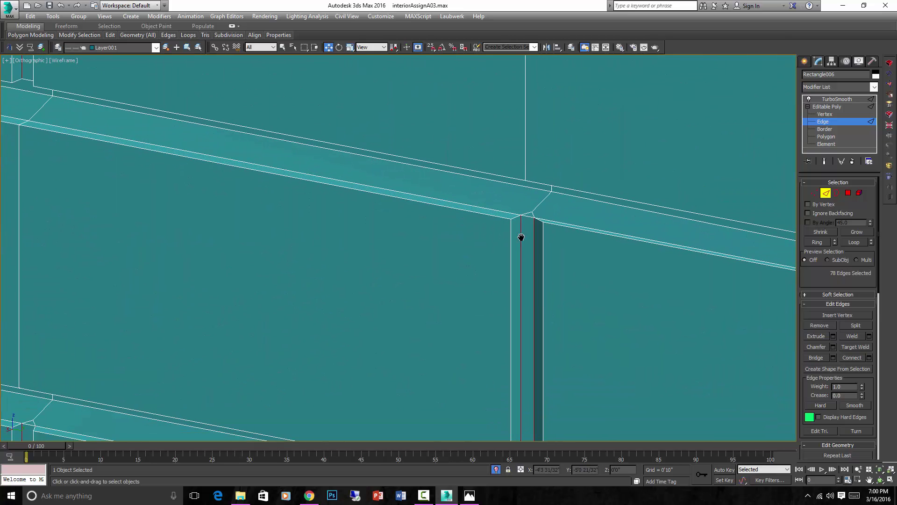
pyautogui.scroll(-2, 515, 218)
# Select Edge 1261, where a vertical mortar gap meets a ledge
pyautogui.click(518, 217)
pyautogui.scroll(-3, 516, 224)
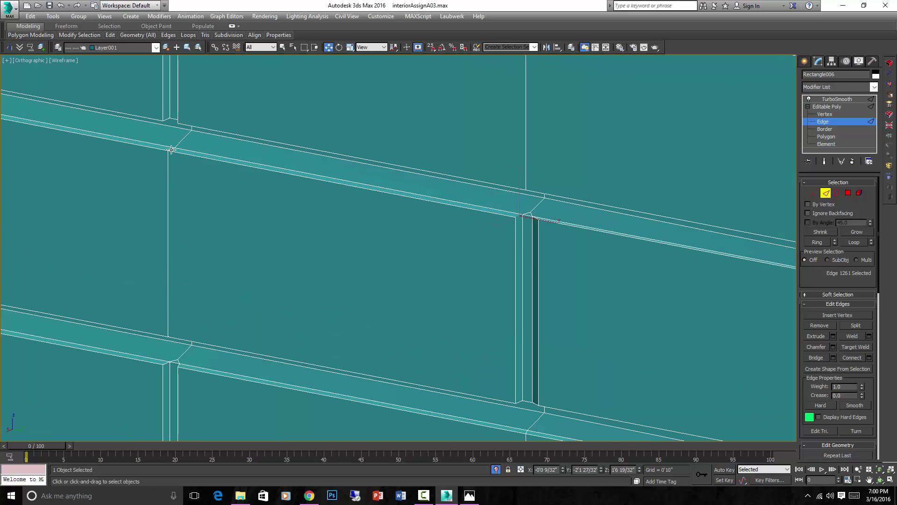
pyautogui.scroll(3, 174, 335)
pyautogui.scroll(-3, 173, 336)
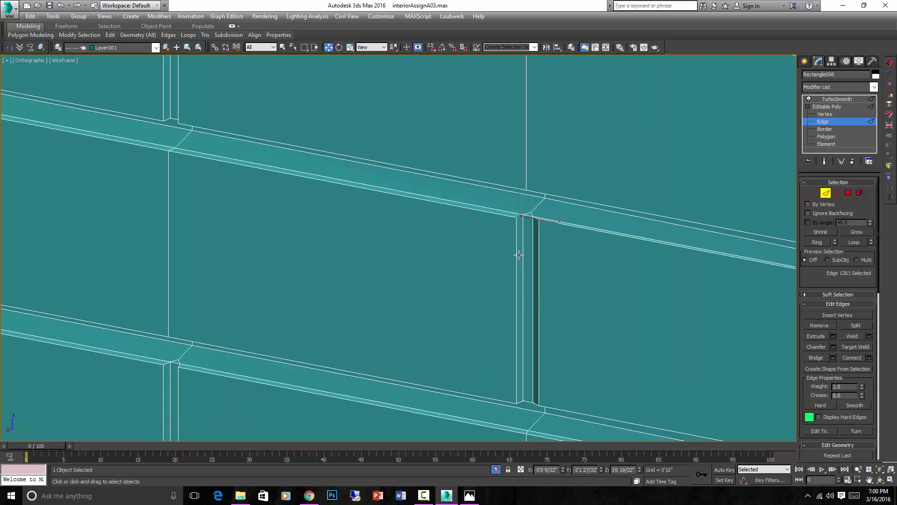
pyautogui.scroll(2, 514, 218)
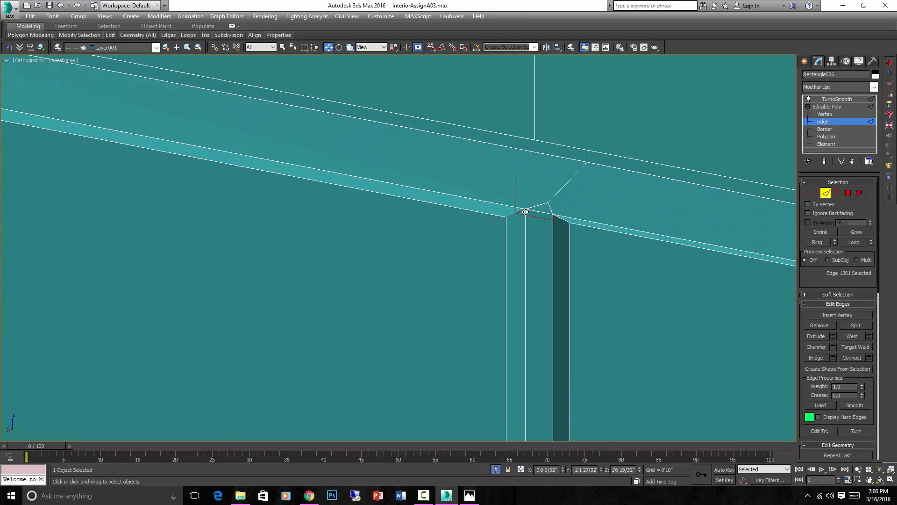
pyautogui.scroll(-5, 533, 216)
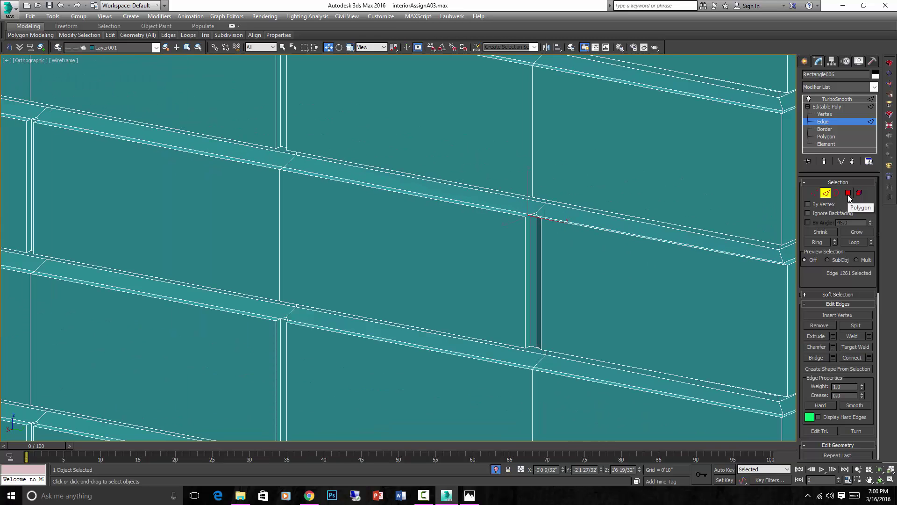
# At Polygon level, select all 90 brick face polygons of the wall
pyautogui.click(849, 193)
pyautogui.scroll(-5, 681, 210)
pyautogui.moveTo(681, 211); pyautogui.dragTo(591, 216, button='middle')
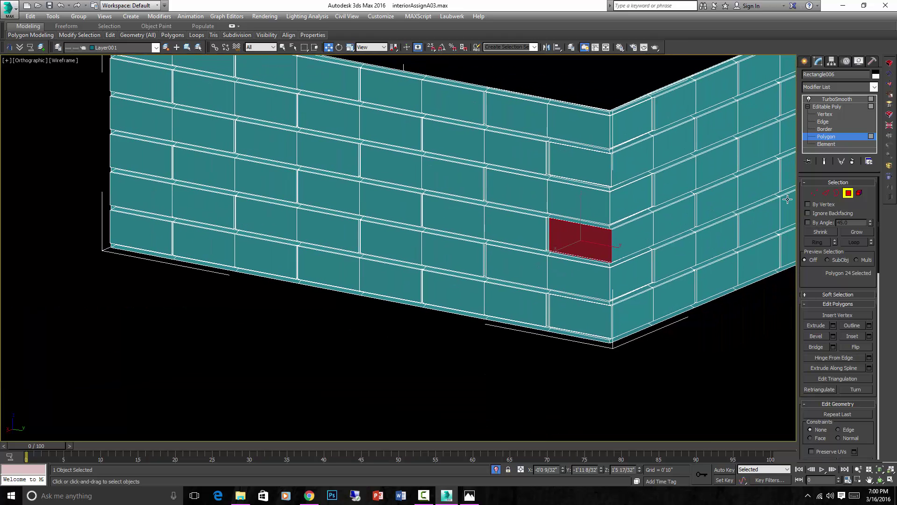
pyautogui.click(848, 193)
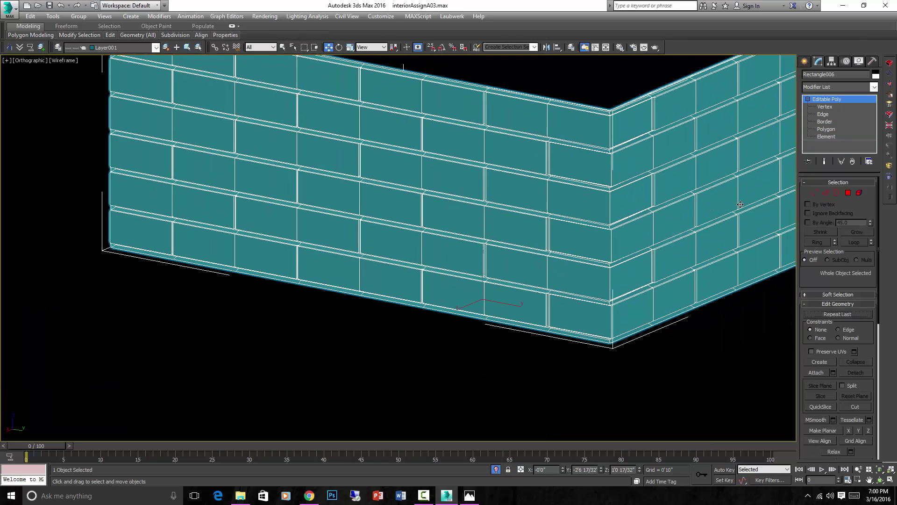
pyautogui.click(849, 193)
pyautogui.hotkey('ctrl', 'a')
pyautogui.scroll(6, 697, 210)
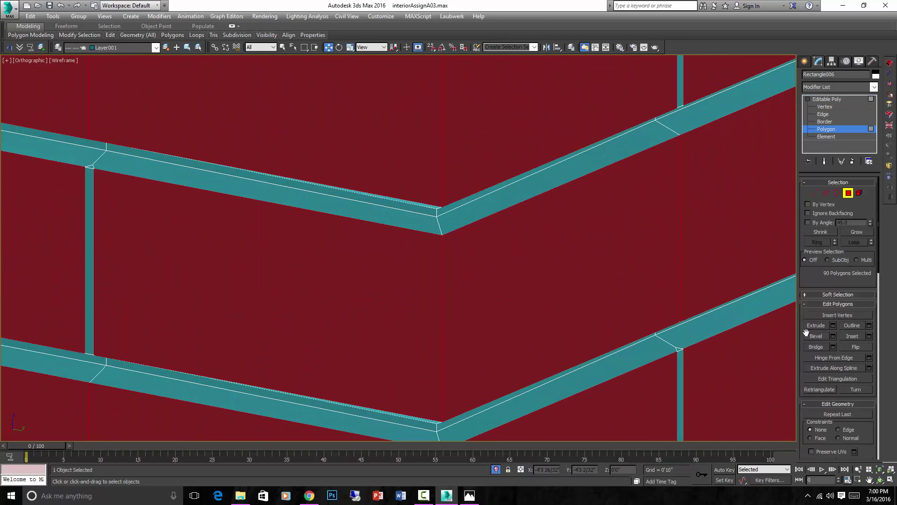
# Extrude the brick faces by Local Normal with a height of -0'0 2/32"
pyautogui.click(816, 326)
pyautogui.moveTo(593, 251); pyautogui.dragTo(597, 265)
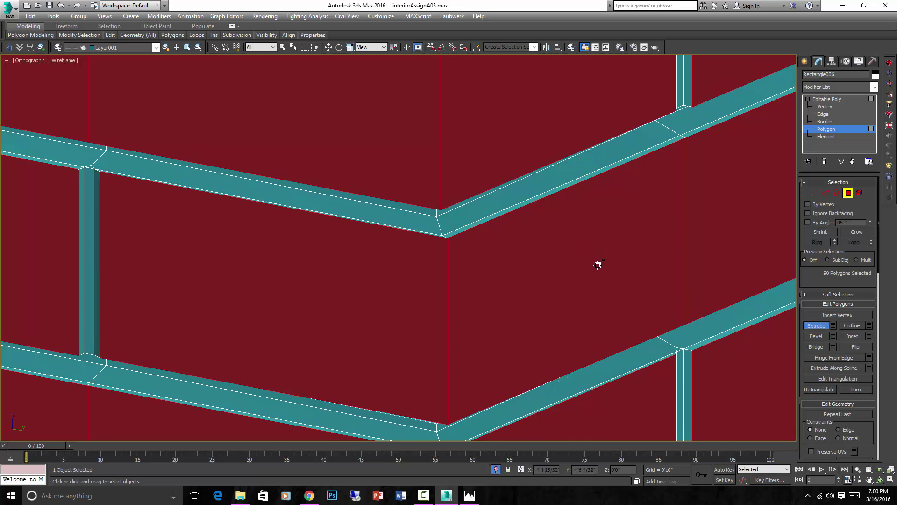
pyautogui.click(833, 326)
pyautogui.click(409, 252)
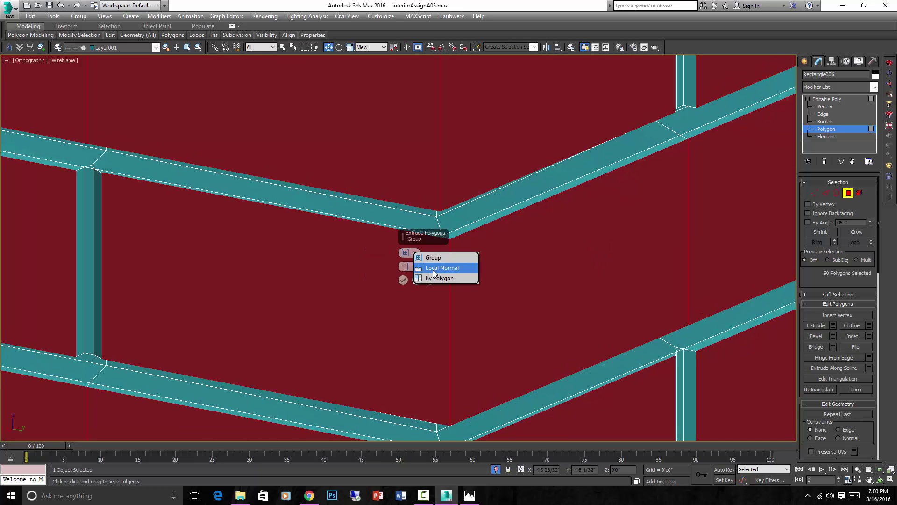
pyautogui.click(434, 274)
pyautogui.moveTo(450, 274); pyautogui.dragTo(515, 255, button='middle')
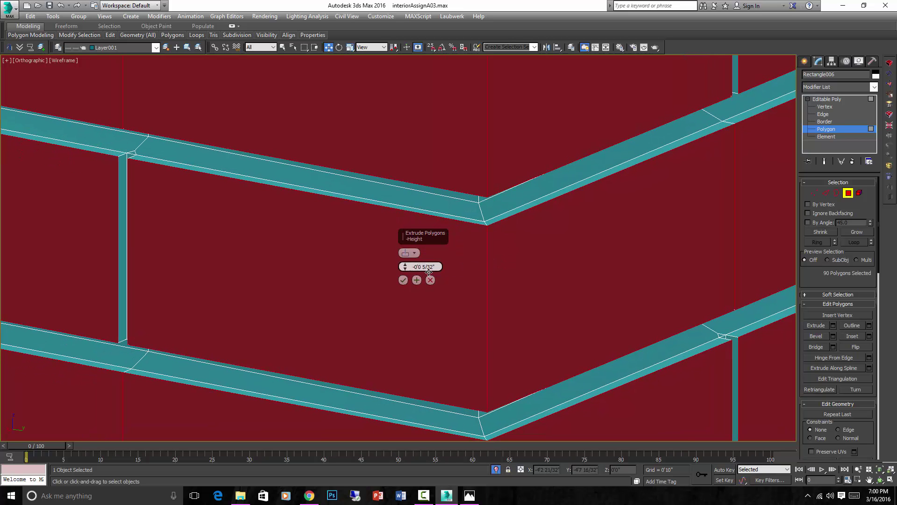
pyautogui.moveTo(596, 268); pyautogui.dragTo(601, 166, button='middle')
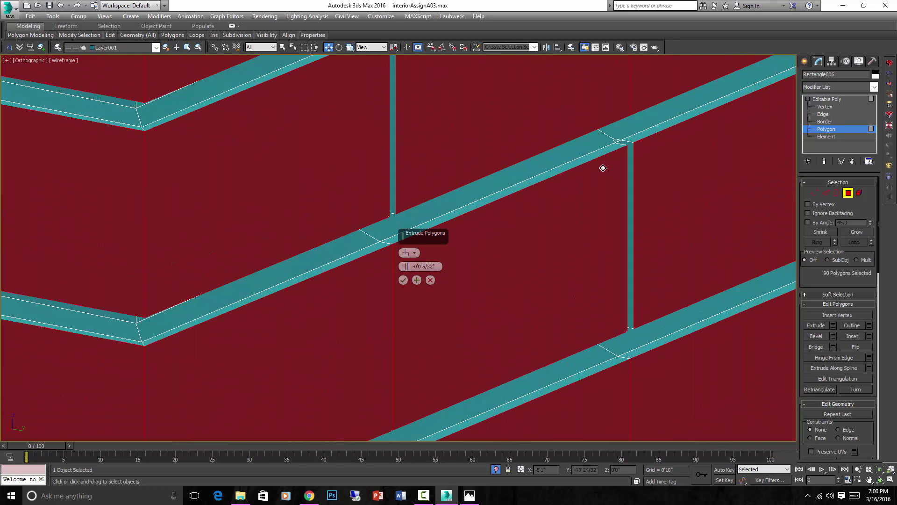
pyautogui.moveTo(404, 270); pyautogui.dragTo(404, 262)
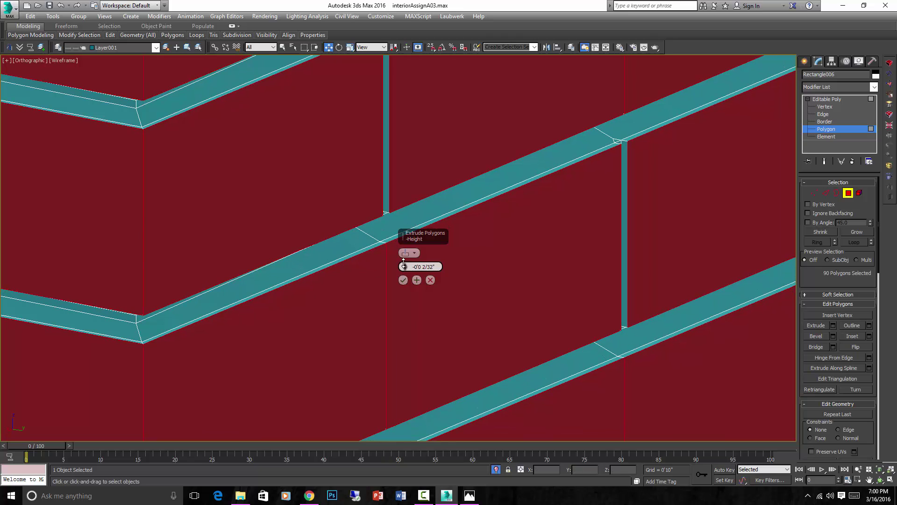
# Accept the -0'0 2/32" brick extrusion and view the brick ledges at Edge level
pyautogui.click(403, 280)
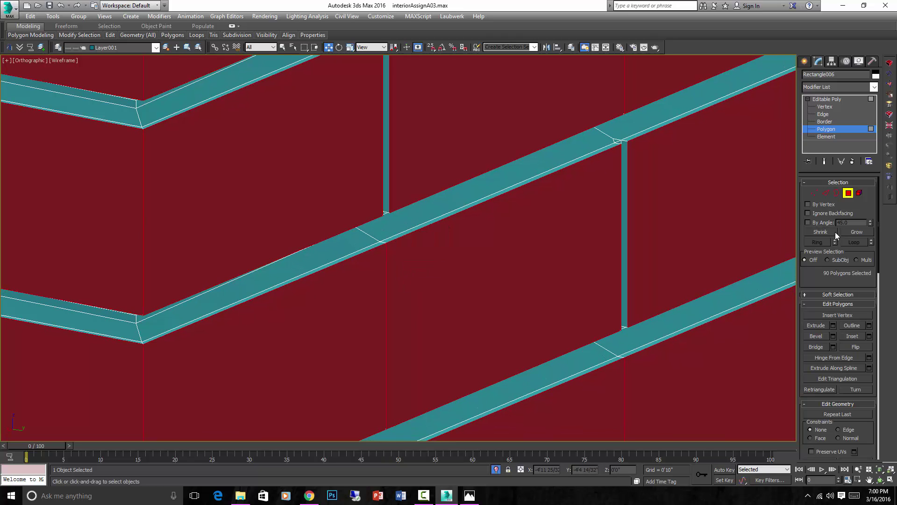
pyautogui.click(826, 194)
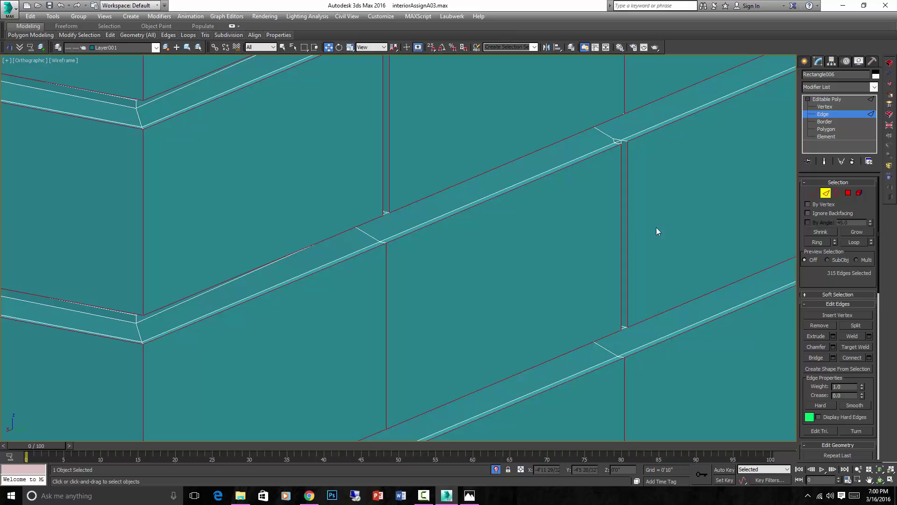
pyautogui.scroll(-5, 561, 248)
pyautogui.moveTo(487, 268); pyautogui.dragTo(482, 246, button='middle')
pyautogui.scroll(4, 467, 234)
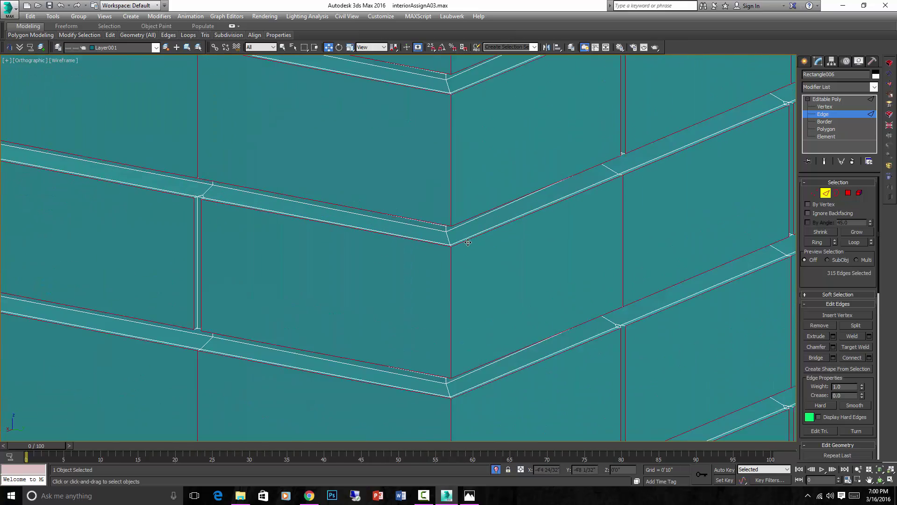
pyautogui.scroll(-4, 430, 208)
pyautogui.scroll(-2, 438, 265)
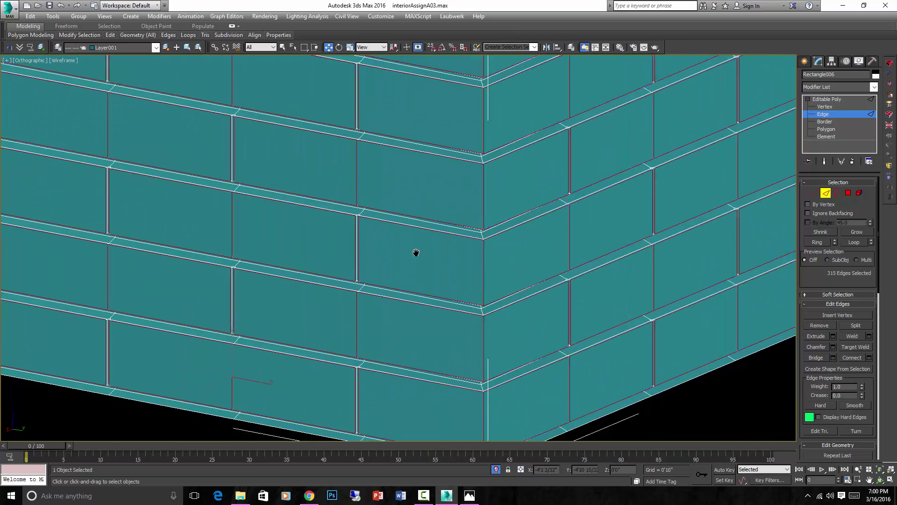
pyautogui.scroll(6, 414, 252)
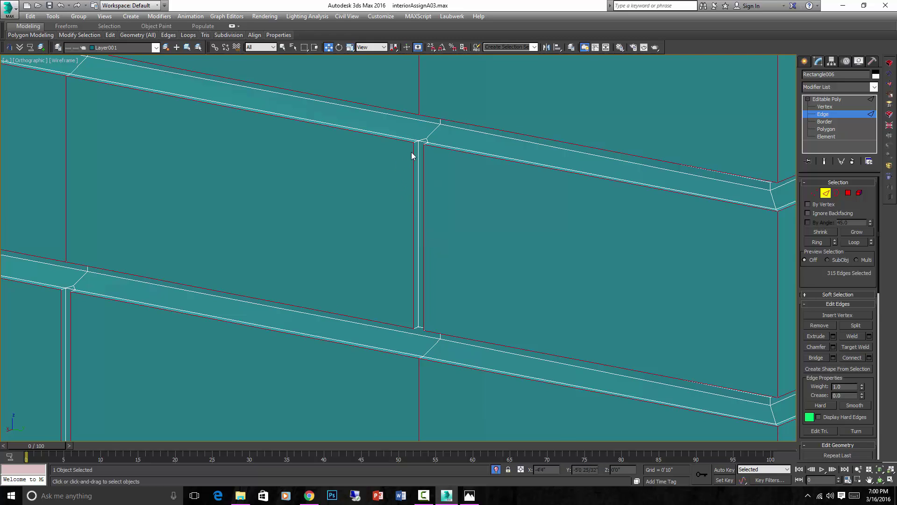
pyautogui.scroll(4, 412, 155)
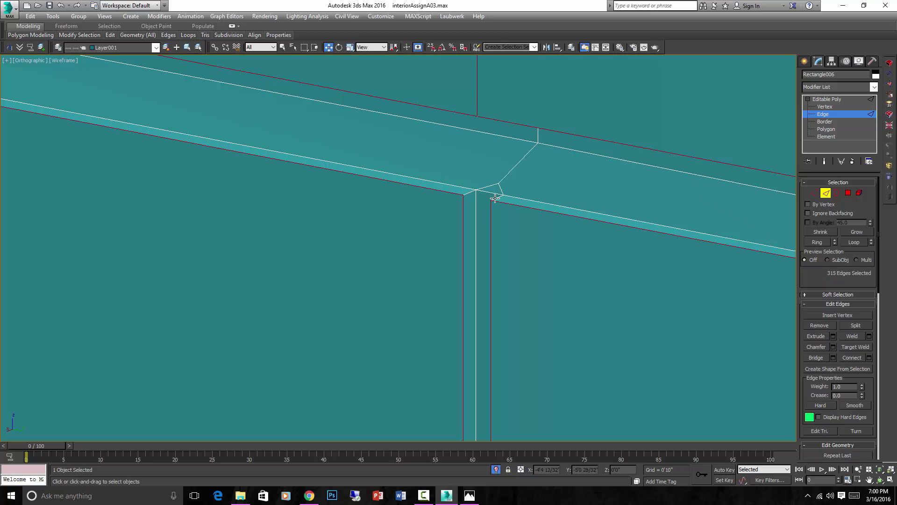
# Grow the edge selection to 585 brick edges and chamfer them into 1170
pyautogui.click(851, 230)
pyautogui.scroll(-4, 631, 226)
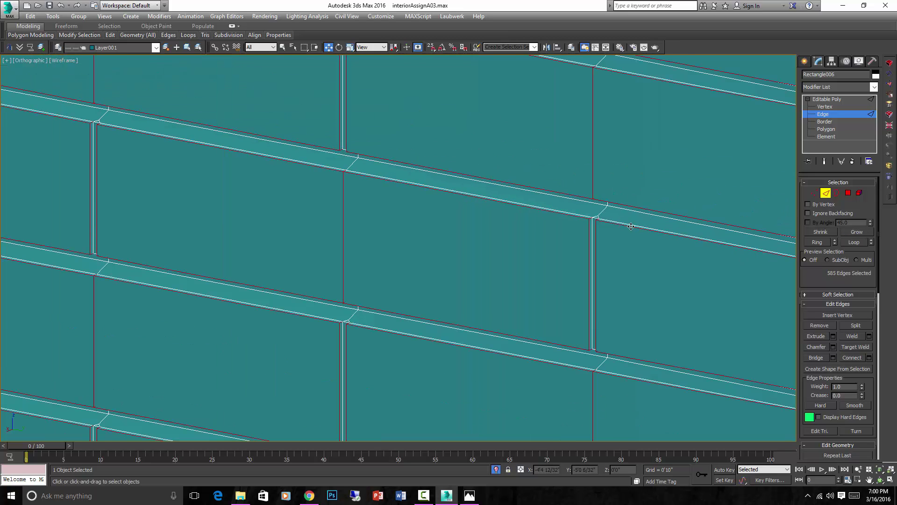
pyautogui.scroll(-2, 658, 233)
pyautogui.moveTo(653, 232); pyautogui.dragTo(433, 194, button='middle')
pyautogui.scroll(-3, 462, 197)
pyautogui.scroll(4, 525, 210)
pyautogui.scroll(4, 525, 202)
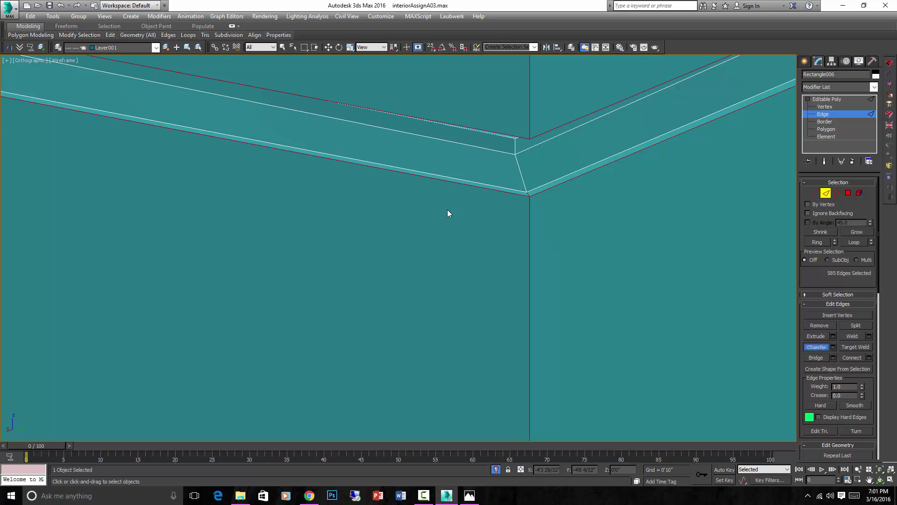
pyautogui.moveTo(447, 210); pyautogui.dragTo(129, 163, button='middle')
pyautogui.moveTo(220, 141); pyautogui.dragTo(341, 178, button='middle')
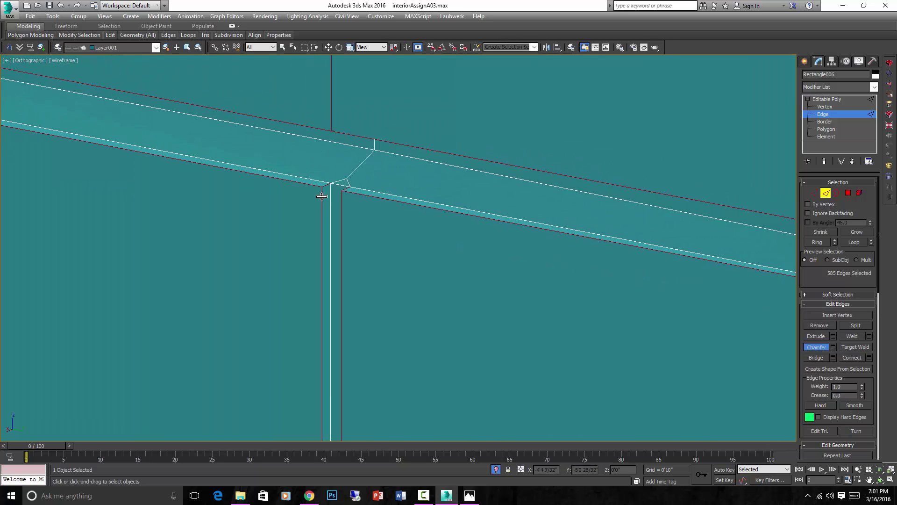
pyautogui.moveTo(321, 196); pyautogui.dragTo(319, 190)
pyautogui.scroll(-8, 327, 192)
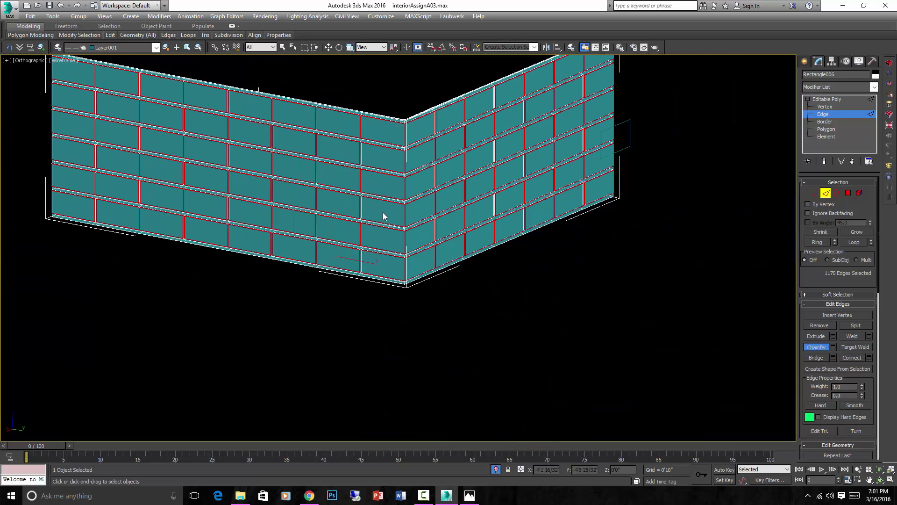
# Add TurboSmooth to the brick wall and show it shaded without edge lines
pyautogui.moveTo(383, 216); pyautogui.dragTo(395, 216, button='middle')
pyautogui.press('super')
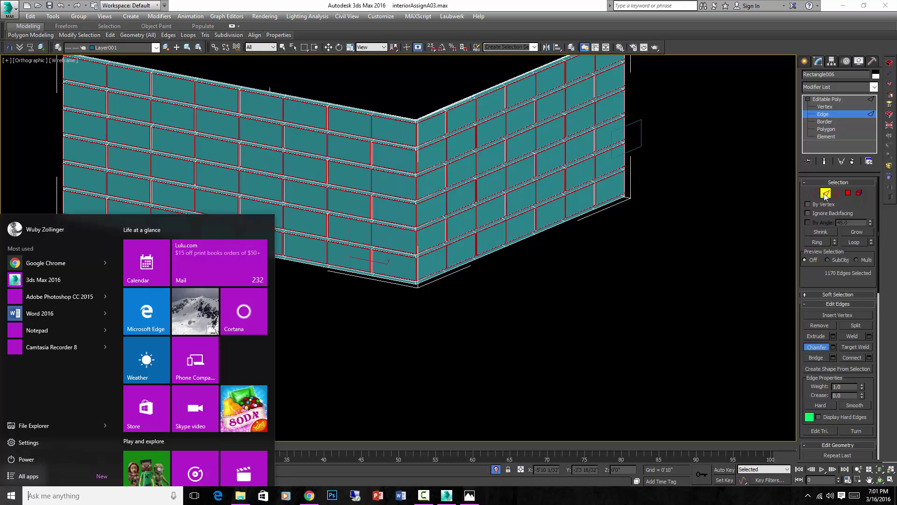
pyautogui.click(827, 99)
pyautogui.click(874, 87)
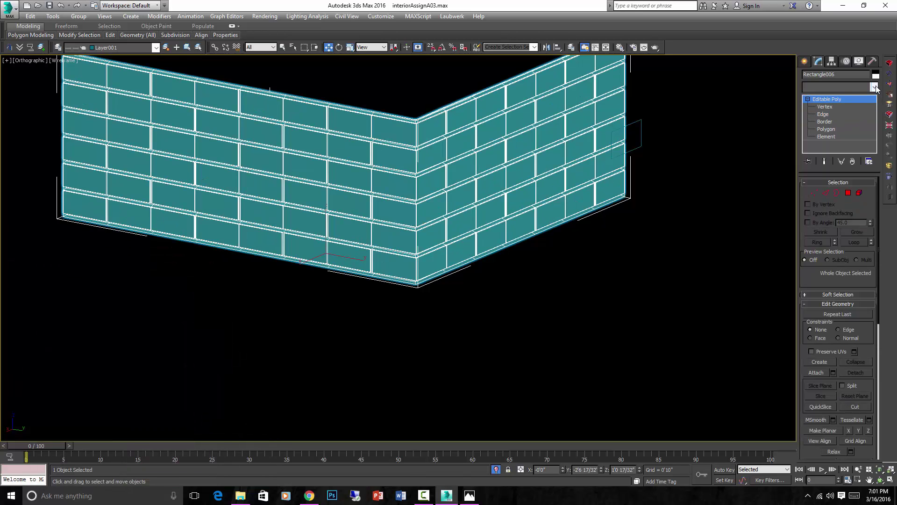
pyautogui.moveTo(875, 131); pyautogui.dragTo(882, 337)
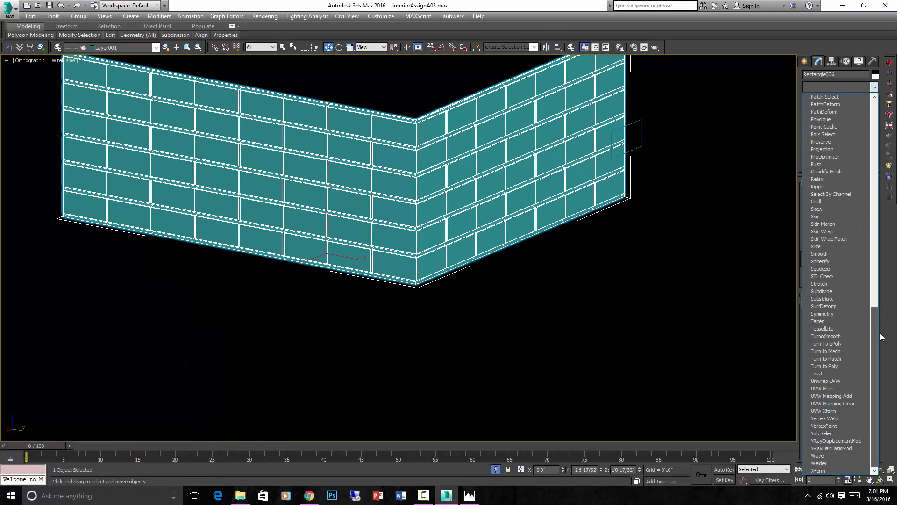
pyautogui.click(826, 336)
pyautogui.scroll(5, 410, 204)
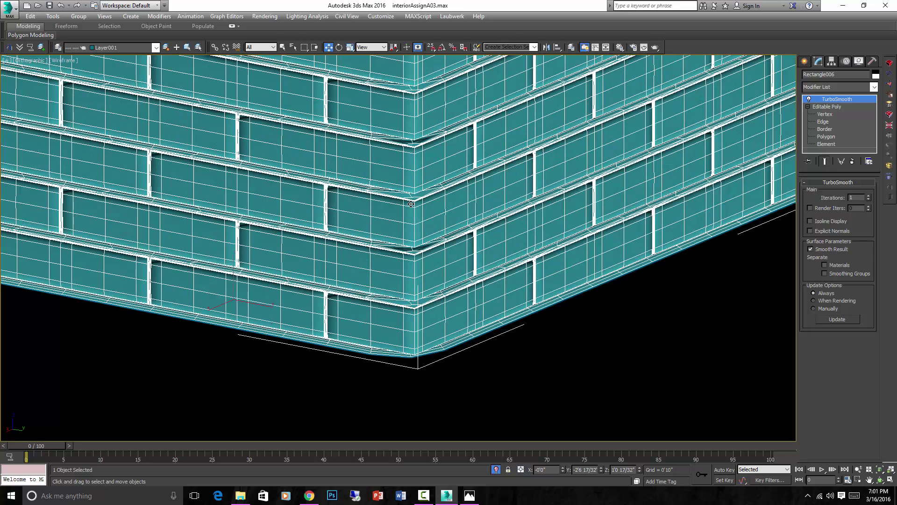
pyautogui.press('F4')
pyautogui.scroll(-2, 392, 196)
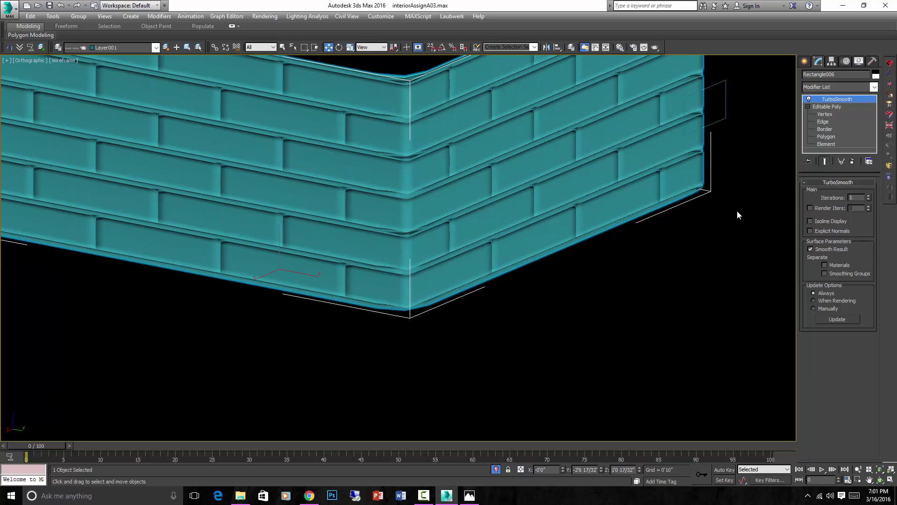
# Try TurboSmooth at 2 iterations, then undo back to 1 and remove TurboSmooth entirely
pyautogui.click(869, 196)
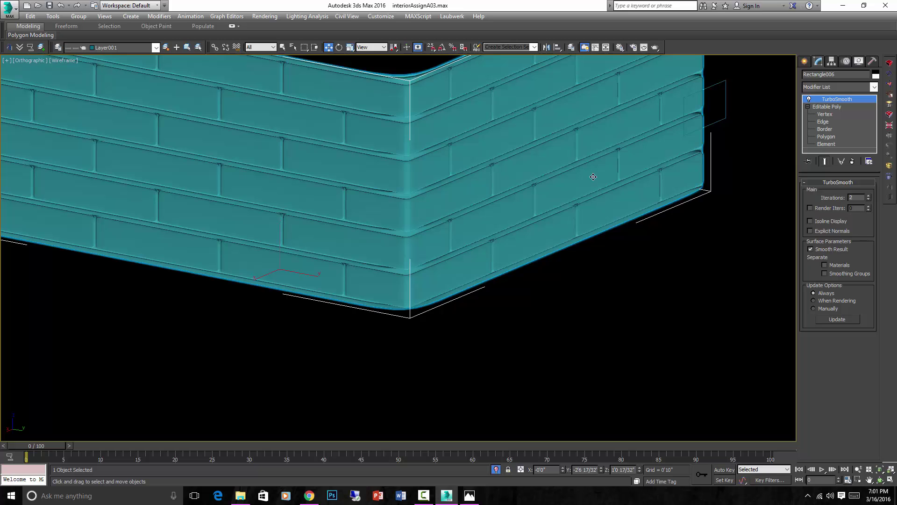
pyautogui.scroll(-2, 499, 168)
pyautogui.scroll(6, 426, 199)
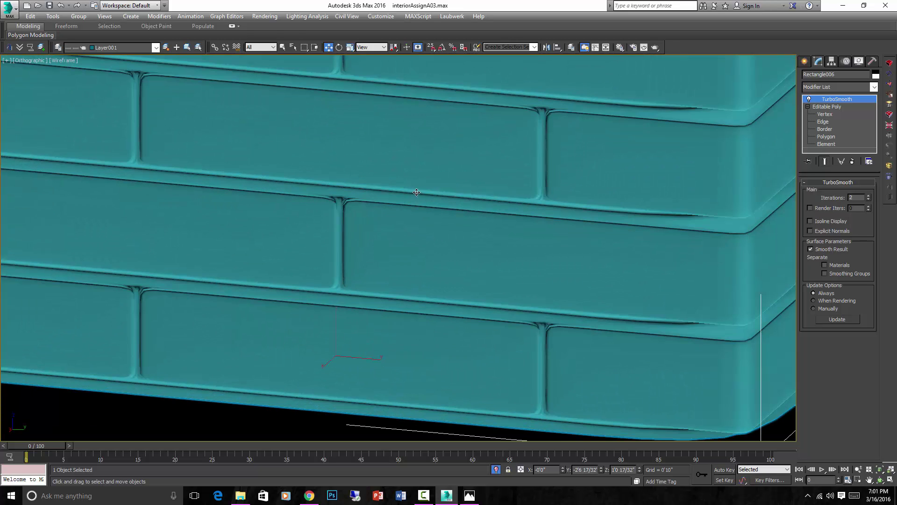
pyautogui.scroll(-6, 472, 187)
pyautogui.scroll(2, 589, 217)
pyautogui.scroll(3, 495, 183)
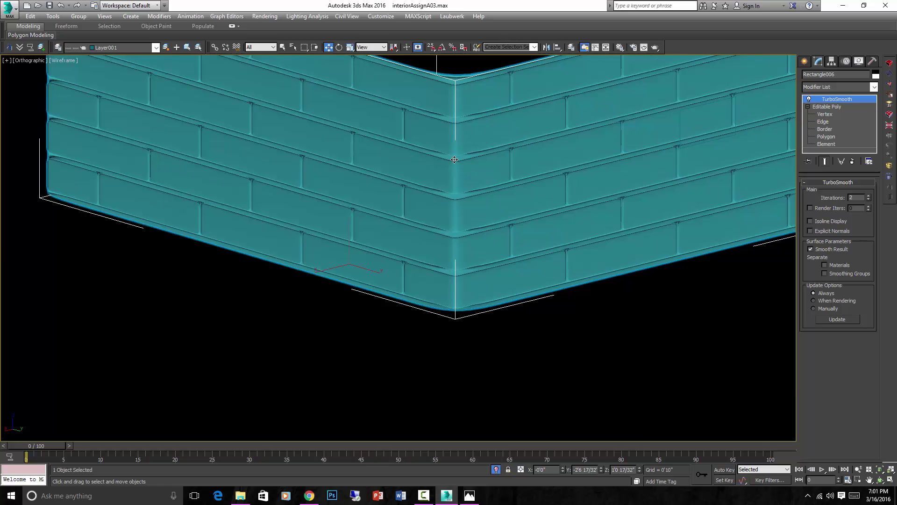
pyautogui.scroll(3, 461, 149)
pyautogui.scroll(-5, 472, 161)
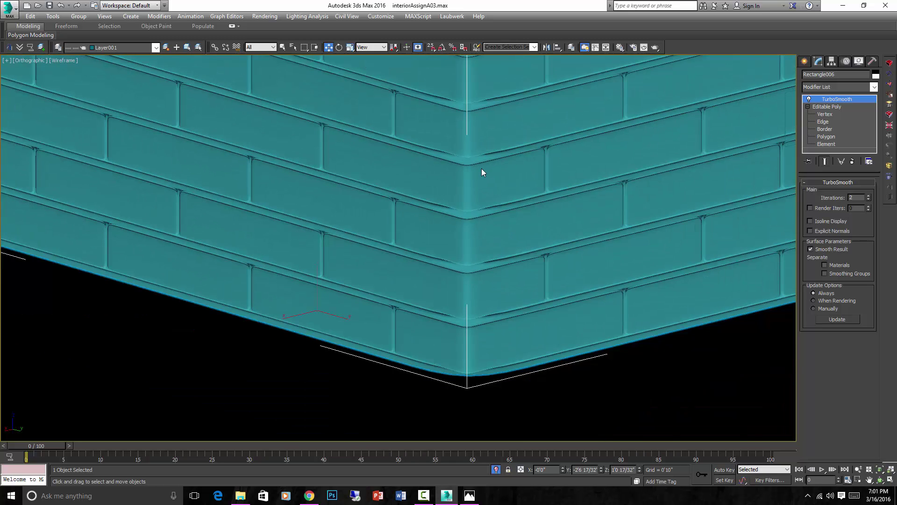
pyautogui.scroll(3, 510, 228)
pyautogui.scroll(-3, 510, 228)
pyautogui.scroll(8, 331, 225)
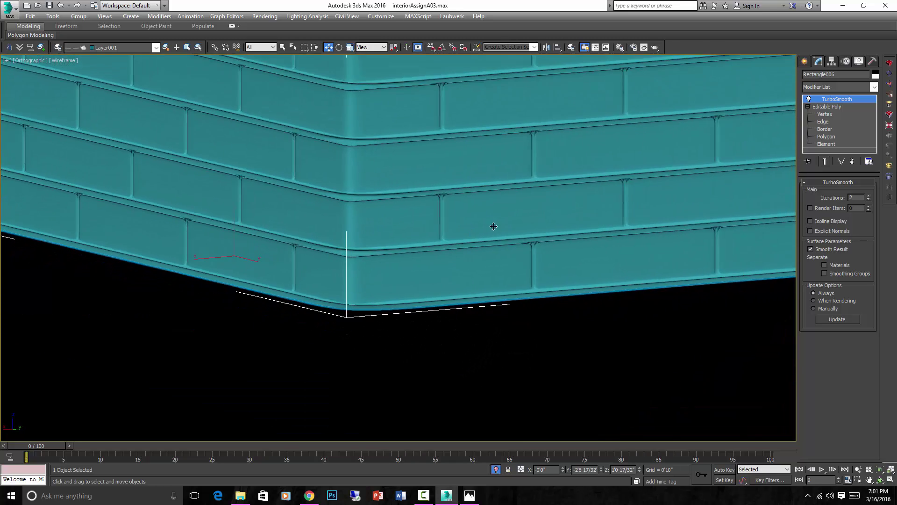
pyautogui.scroll(-5, 263, 173)
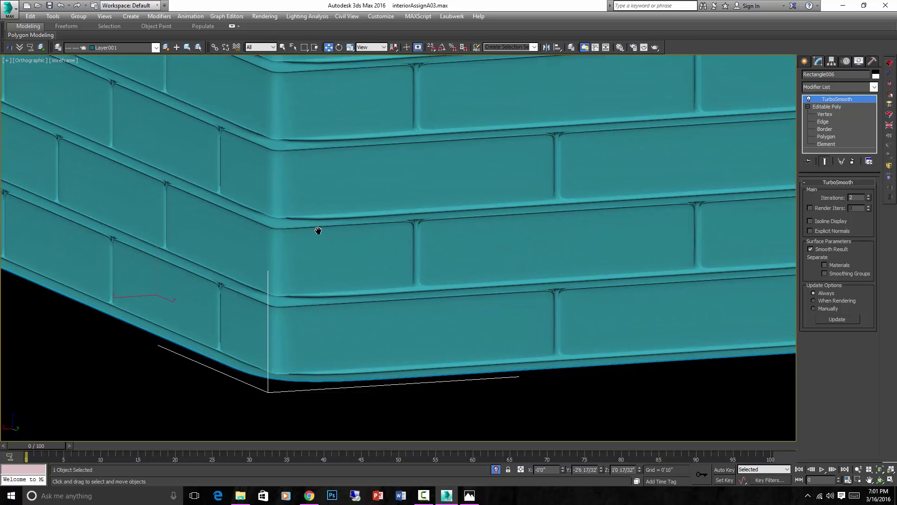
pyautogui.scroll(1, 321, 227)
pyautogui.scroll(2, 308, 163)
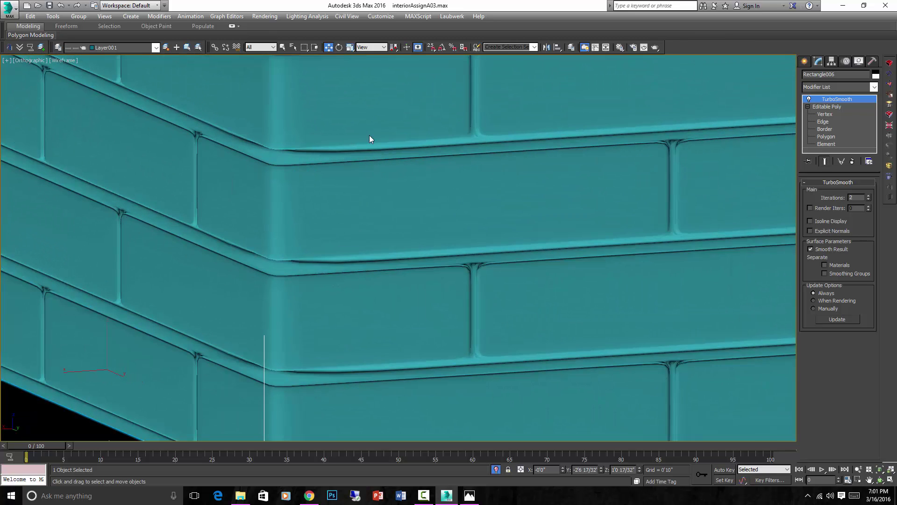
pyautogui.scroll(-2, 422, 163)
pyautogui.hotkey('ctrl', 'z')
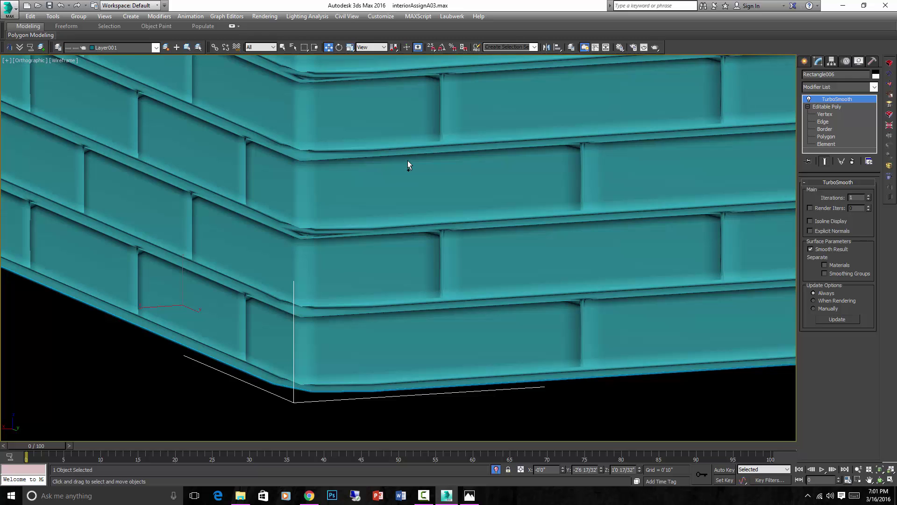
pyautogui.hotkey('ctrl', 'z')
pyautogui.hotkey('ctrl', 'z')
pyautogui.hotkey('ctrl', 'z')
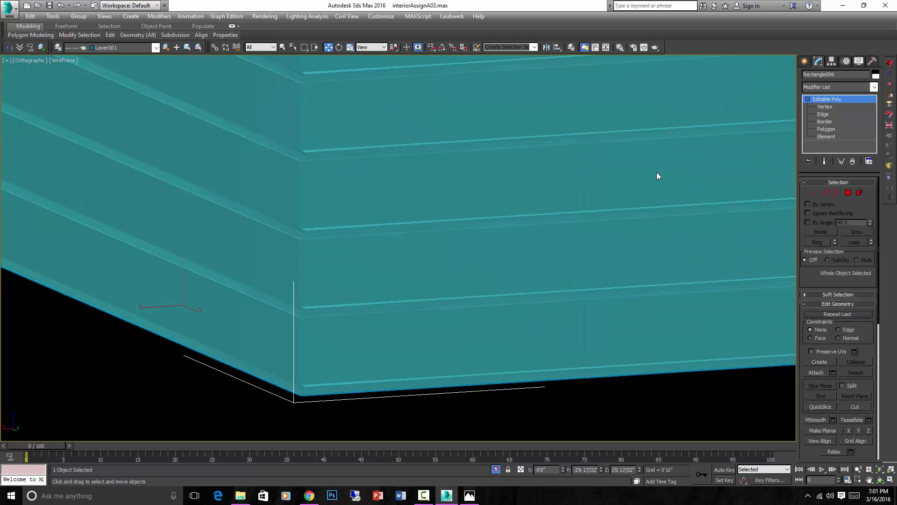
# At Edge level, marquee-select the missing corner gap edges in Top view
pyautogui.click(826, 192)
pyautogui.scroll(5, 346, 184)
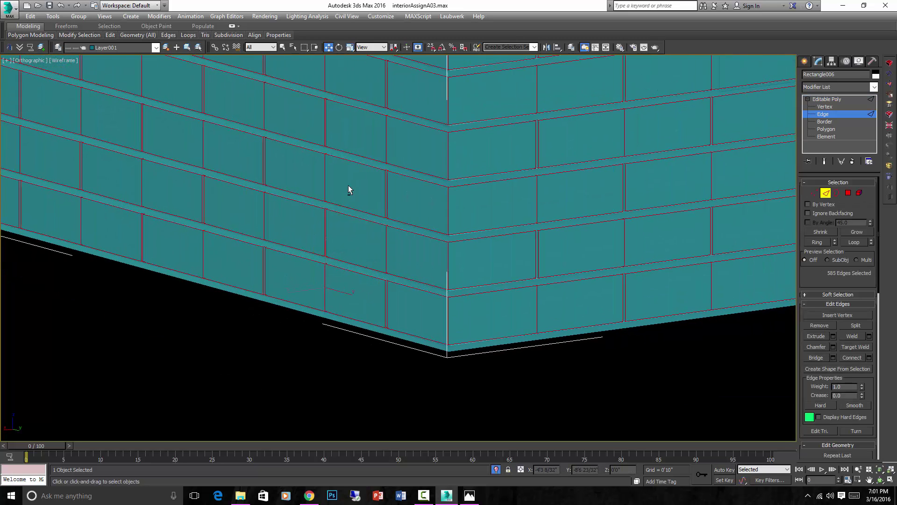
pyautogui.scroll(2, 514, 184)
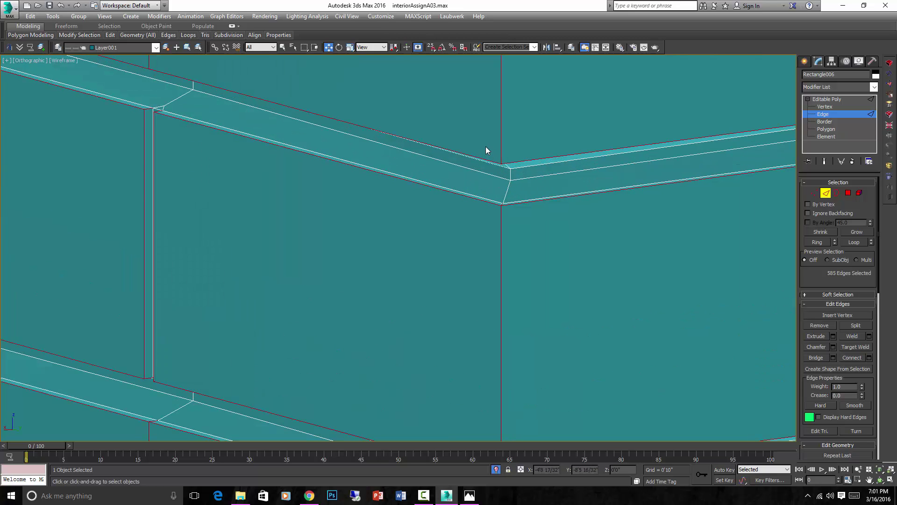
pyautogui.keyDown('ctrl'); pyautogui.moveTo(522, 210); pyautogui.dragTo(518, 217); pyautogui.keyUp('ctrl')
pyautogui.scroll(-6, 518, 217)
pyautogui.press('t')
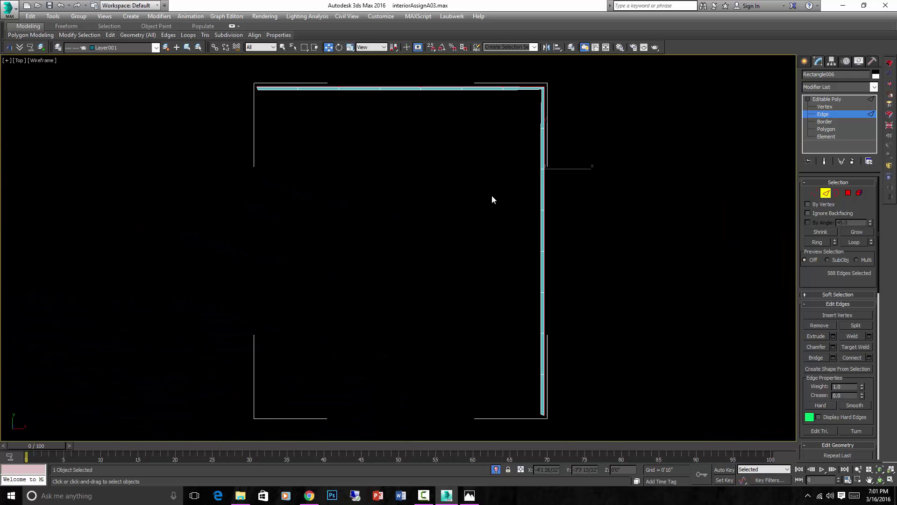
pyautogui.scroll(5, 543, 63)
pyautogui.keyDown('ctrl'); pyautogui.moveTo(543, 64); pyautogui.dragTo(606, 120); pyautogui.keyUp('ctrl')
pyautogui.scroll(-5, 606, 120)
# Orbit around the wall corner to confirm all 606 gap edges are selected
pyautogui.keyDown('alt'); pyautogui.moveTo(627, 172); pyautogui.dragTo(496, 323, button='middle'); pyautogui.keyUp('alt')
pyautogui.scroll(8, 469, 322)
pyautogui.scroll(-3, 469, 322)
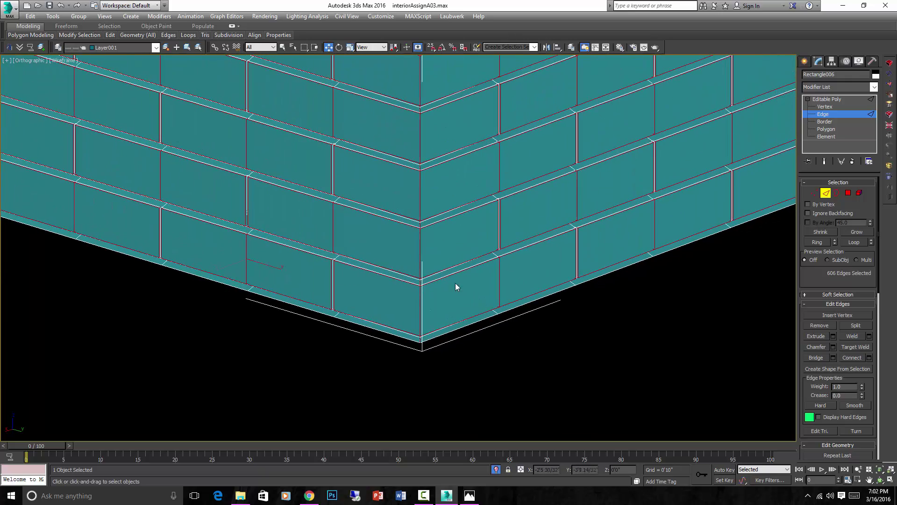
pyautogui.scroll(-5, 437, 269)
pyautogui.keyDown('alt'); pyautogui.moveTo(456, 284); pyautogui.dragTo(467, 282, button='middle'); pyautogui.keyUp('alt')
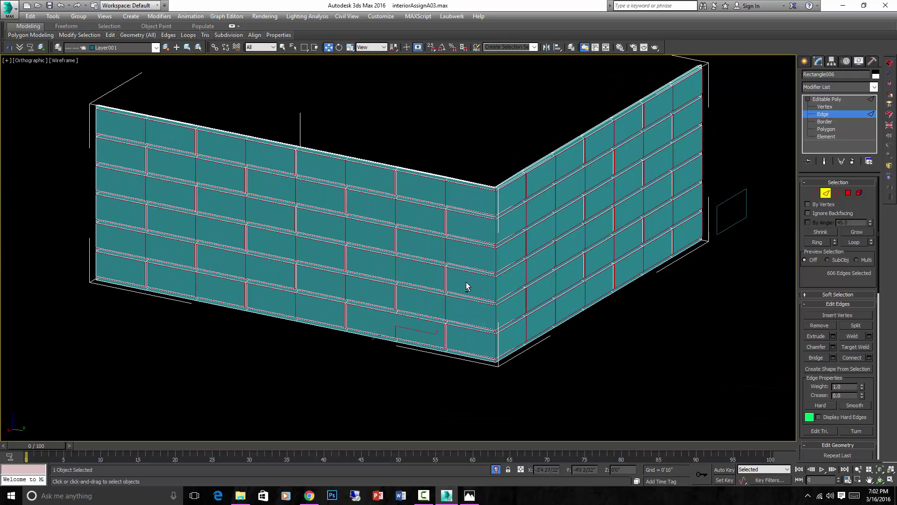
pyautogui.scroll(5, 509, 190)
pyautogui.scroll(-6, 500, 183)
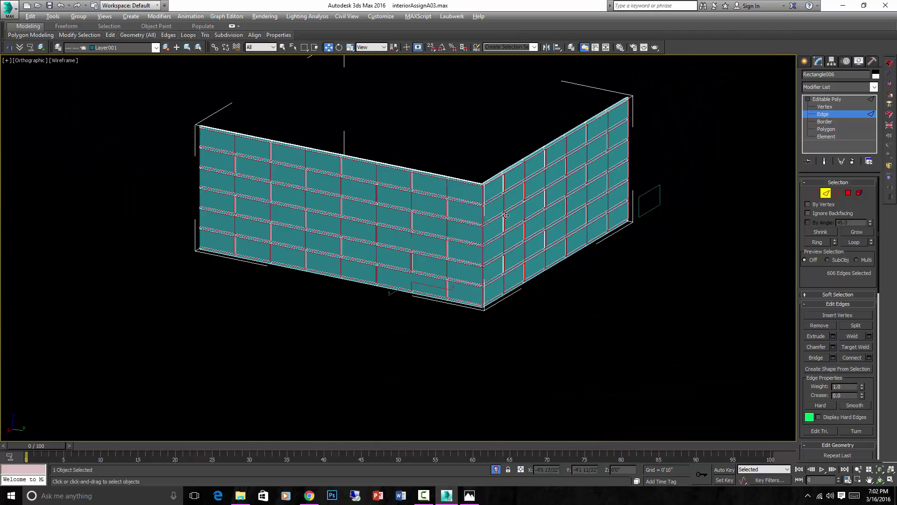
pyautogui.keyDown('alt'); pyautogui.moveTo(498, 182); pyautogui.dragTo(524, 226, button='middle'); pyautogui.keyUp('alt')
pyautogui.scroll(6, 537, 186)
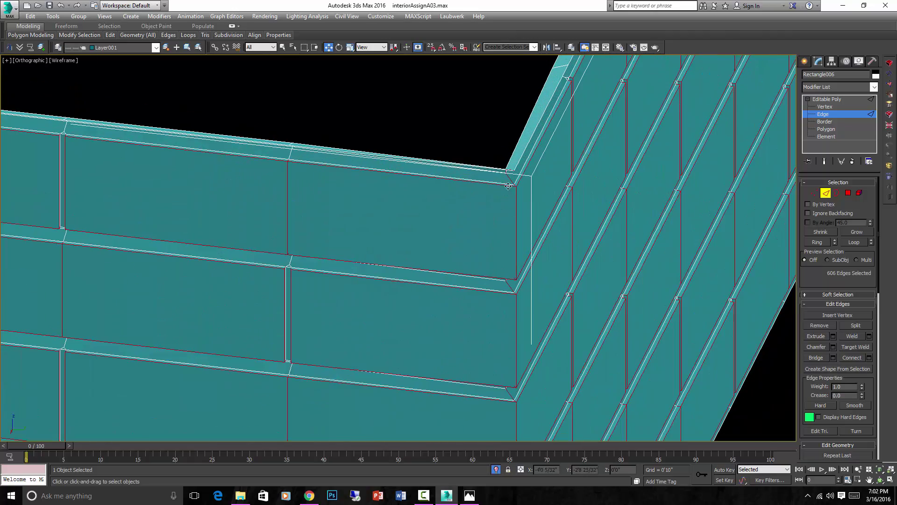
pyautogui.scroll(-3, 536, 217)
pyautogui.scroll(-3, 536, 217)
pyautogui.keyDown('alt'); pyautogui.moveTo(531, 201); pyautogui.dragTo(538, 260, button='middle'); pyautogui.keyUp('alt')
pyautogui.scroll(4, 495, 365)
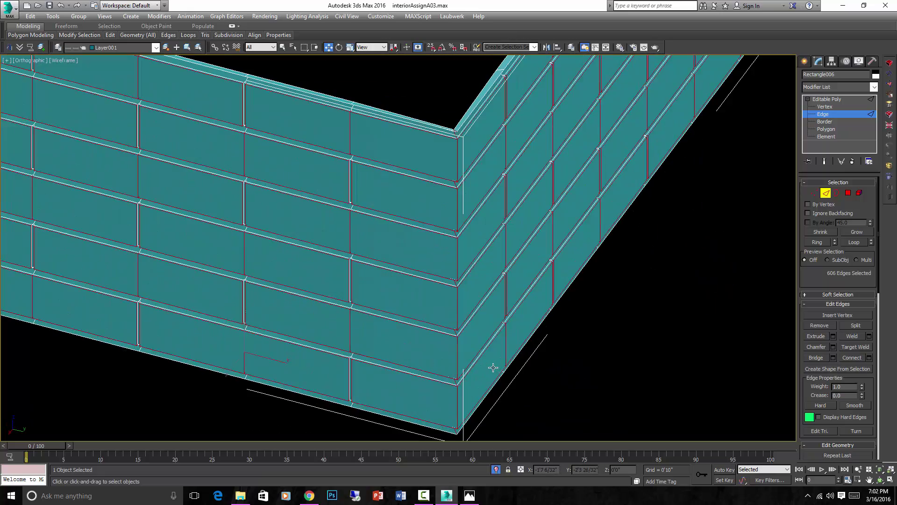
pyautogui.moveTo(495, 365); pyautogui.dragTo(513, 347, button='middle')
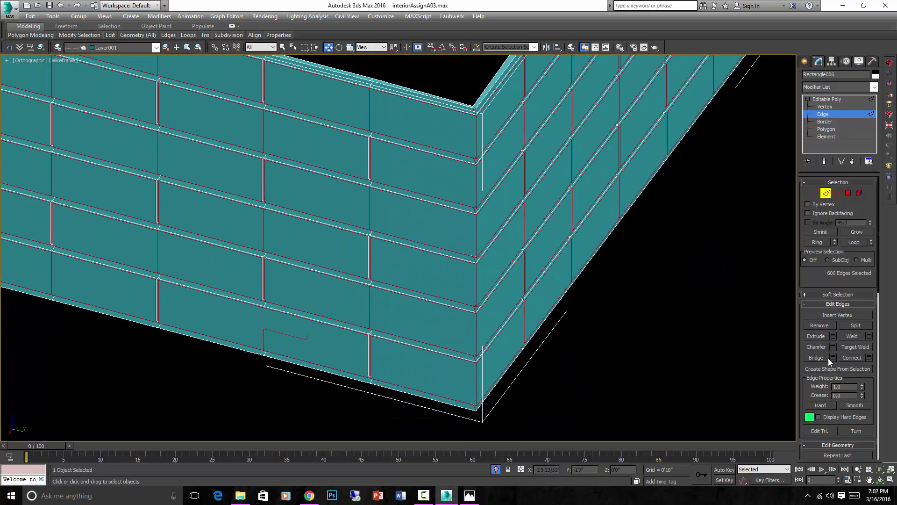
# Chamfer the 606 selected gap edges, doubling them to 1212 parallel edges
pyautogui.click(816, 347)
pyautogui.scroll(4, 461, 356)
pyautogui.moveTo(485, 375); pyautogui.dragTo(477, 327, button='middle')
pyautogui.scroll(3, 463, 317)
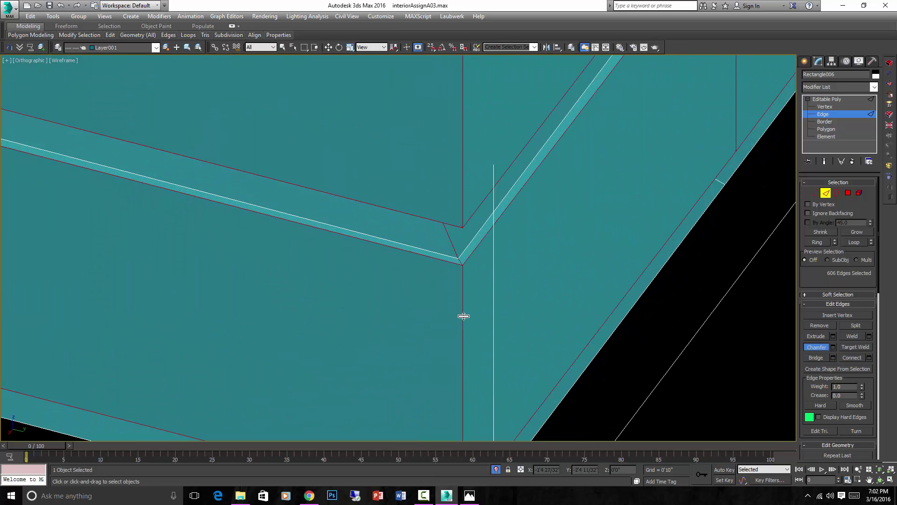
pyautogui.moveTo(464, 317); pyautogui.dragTo(465, 314)
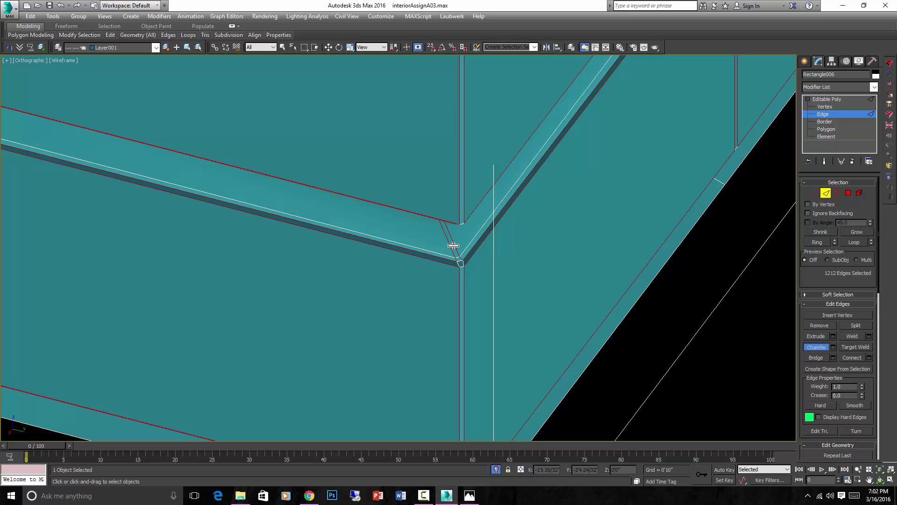
pyautogui.scroll(2, 456, 252)
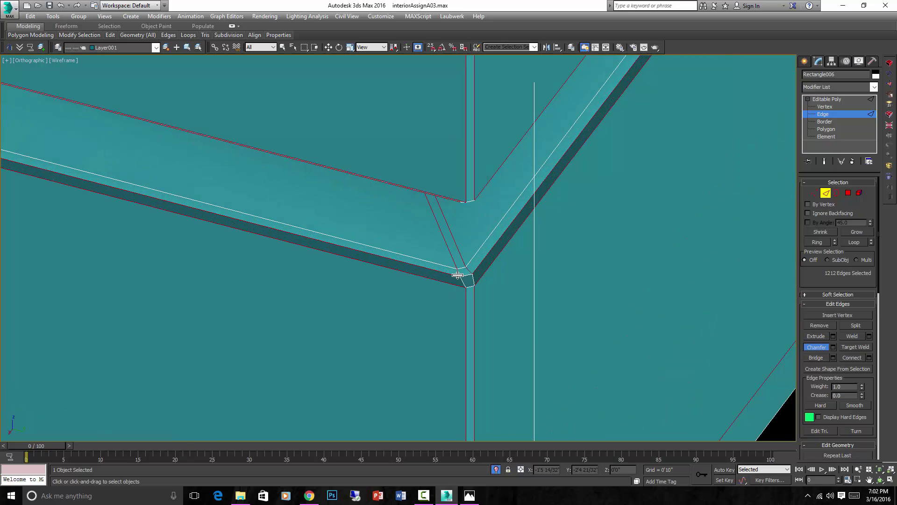
pyautogui.scroll(-3, 464, 275)
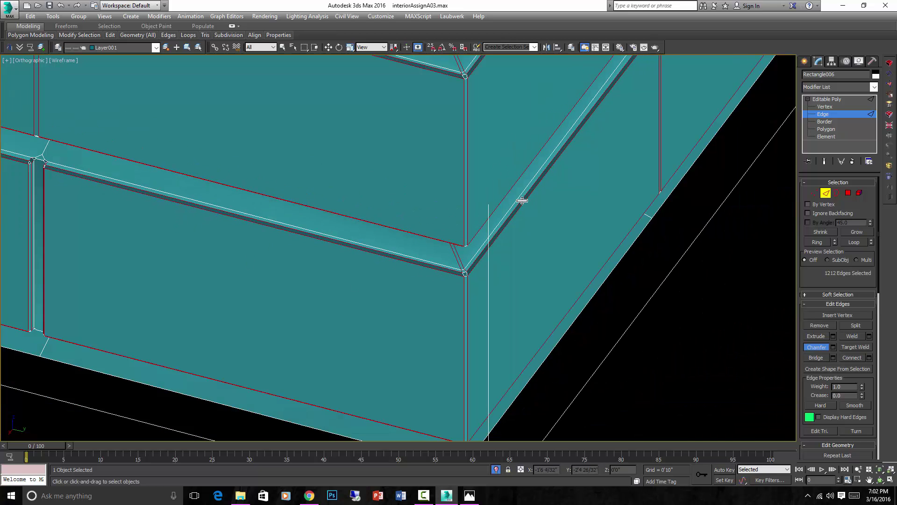
# Add TurboSmooth to Rectangle006 with Iterations set to 2
pyautogui.click(825, 193)
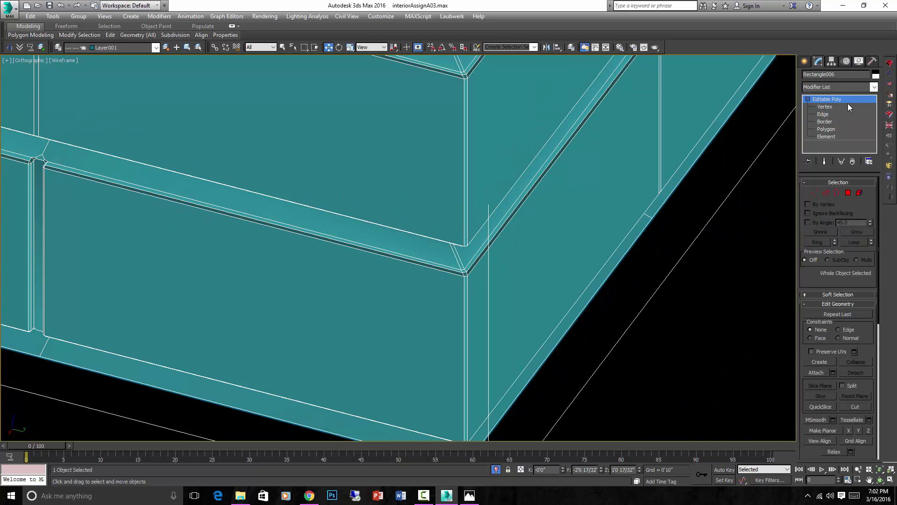
pyautogui.click(873, 88)
pyautogui.scroll(-15, 837, 304)
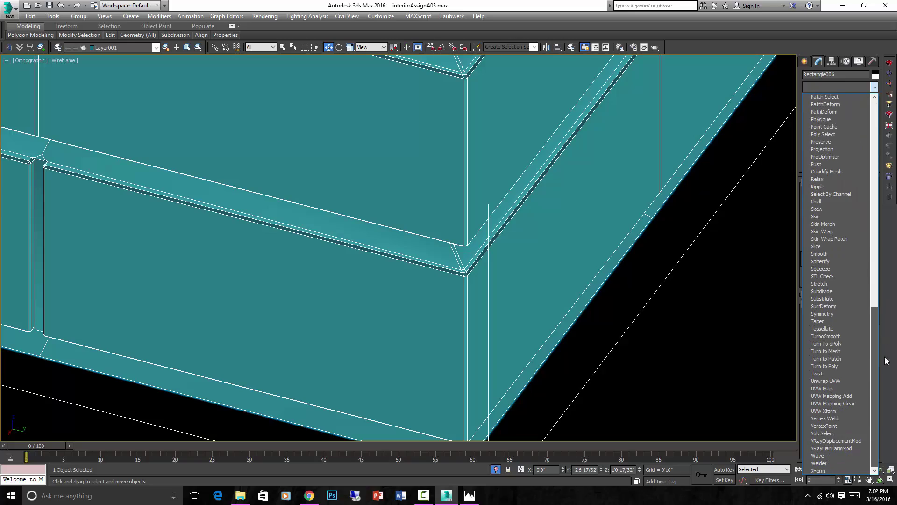
pyautogui.click(834, 336)
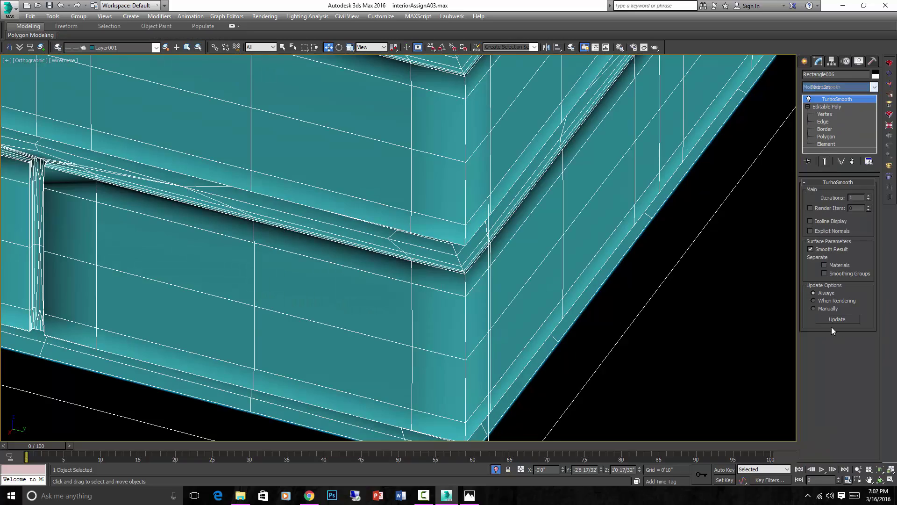
pyautogui.click(870, 196)
pyautogui.scroll(-5, 591, 224)
# Switch to shaded display and orbit to a front view of the smoothed L-shaped wall
pyautogui.click(617, 260)
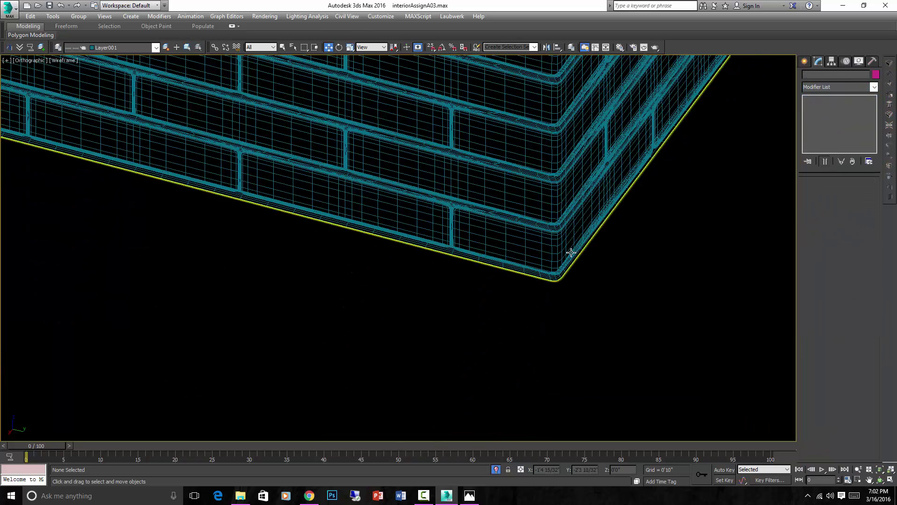
pyautogui.scroll(4, 475, 300)
pyautogui.press('F3')
pyautogui.click(469, 294)
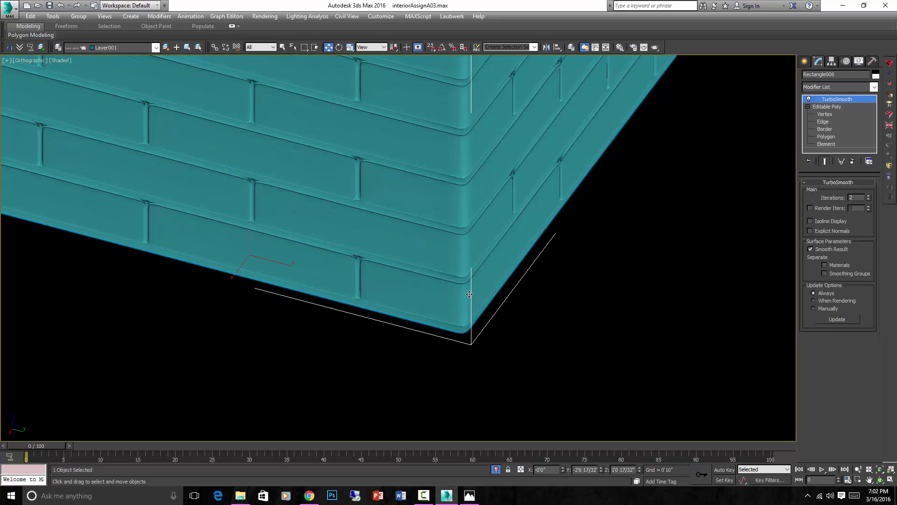
pyautogui.scroll(-5, 469, 294)
pyautogui.keyDown('alt'); pyautogui.moveTo(532, 324); pyautogui.dragTo(521, 302, button='middle'); pyautogui.keyUp('alt')
# In Top view, frame and reselect the L-shaped wall, then lock the selection
pyautogui.press('t')
pyautogui.press('z')
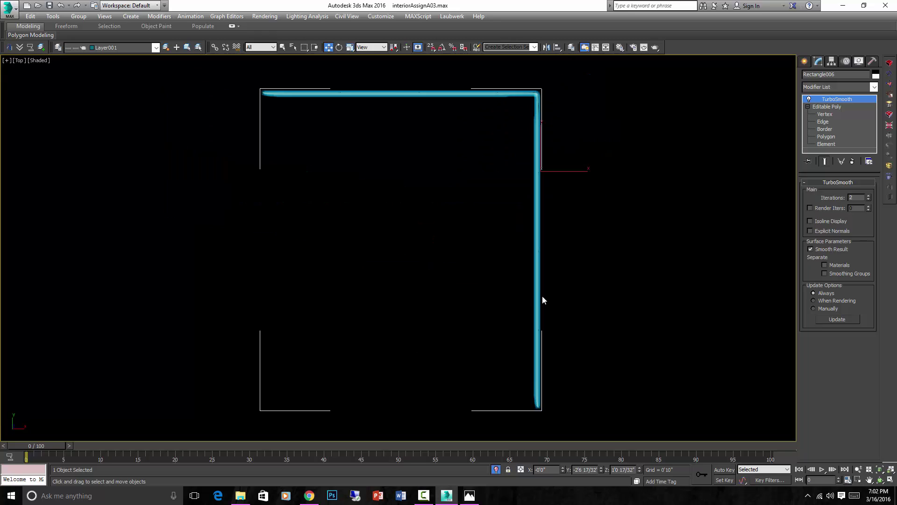
pyautogui.click(597, 299)
pyautogui.scroll(-4, 596, 297)
pyautogui.moveTo(613, 296); pyautogui.dragTo(252, 184)
pyautogui.scroll(-5, 585, 295)
pyautogui.scroll(4, 586, 294)
pyautogui.press('space')
# Rotate the wall 90°, mirror it on Y, and move it into the outline's lower-left corner
pyautogui.scroll(3, 222, 211)
pyautogui.press('e')
pyautogui.press('w')
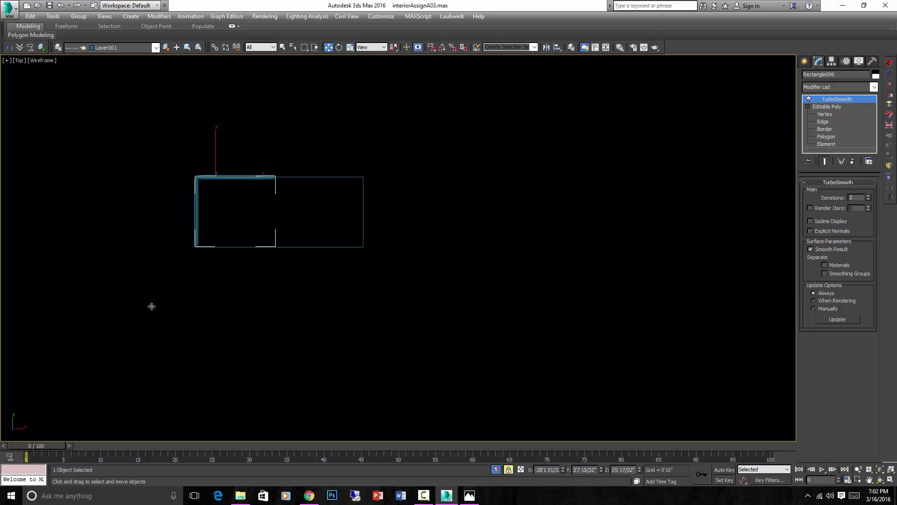
pyautogui.hotkey('alt', 'm')
pyautogui.click(432, 320)
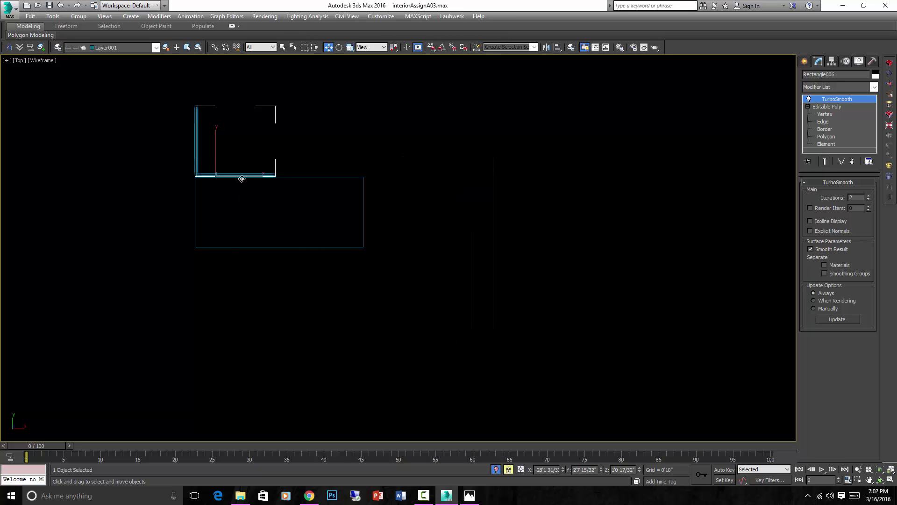
pyautogui.moveTo(239, 177); pyautogui.dragTo(237, 240)
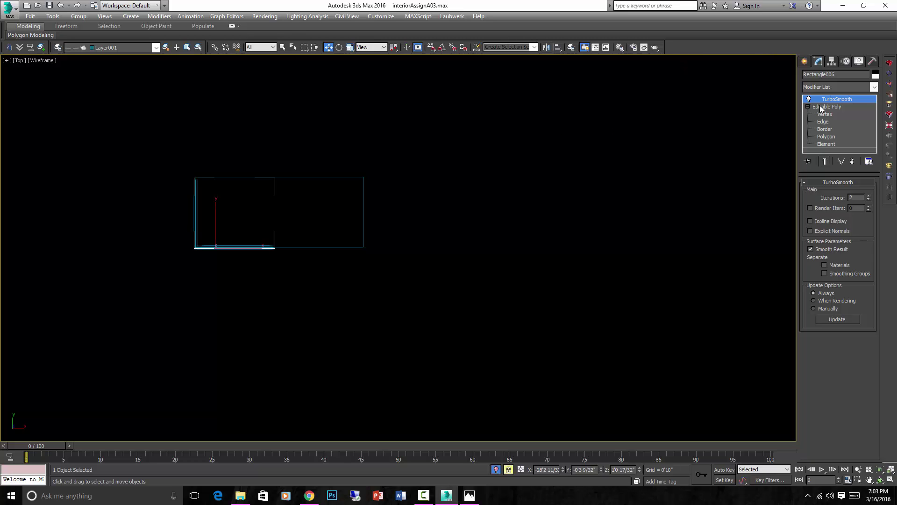
# Add a Symmetry modifier to the brick wall from the Modifier List
pyautogui.click(874, 88)
pyautogui.click(874, 87)
pyautogui.click(874, 87)
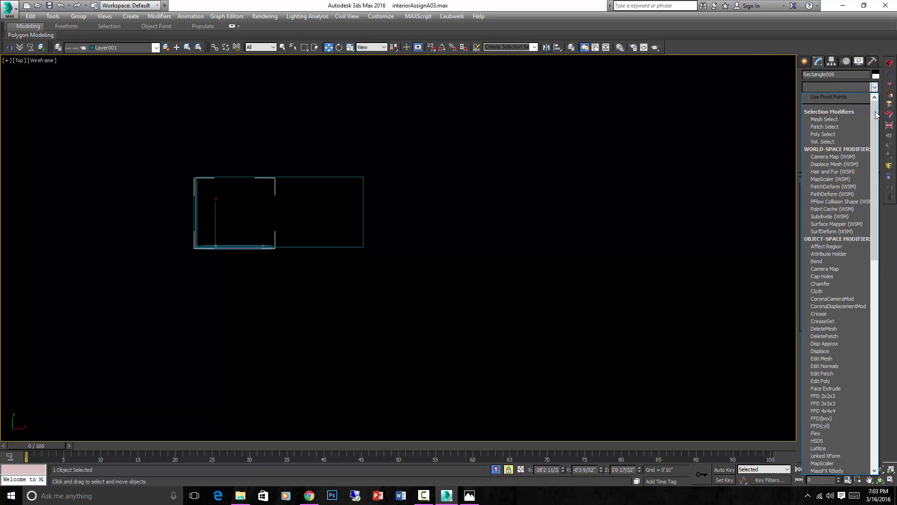
pyautogui.moveTo(875, 152); pyautogui.dragTo(894, 358)
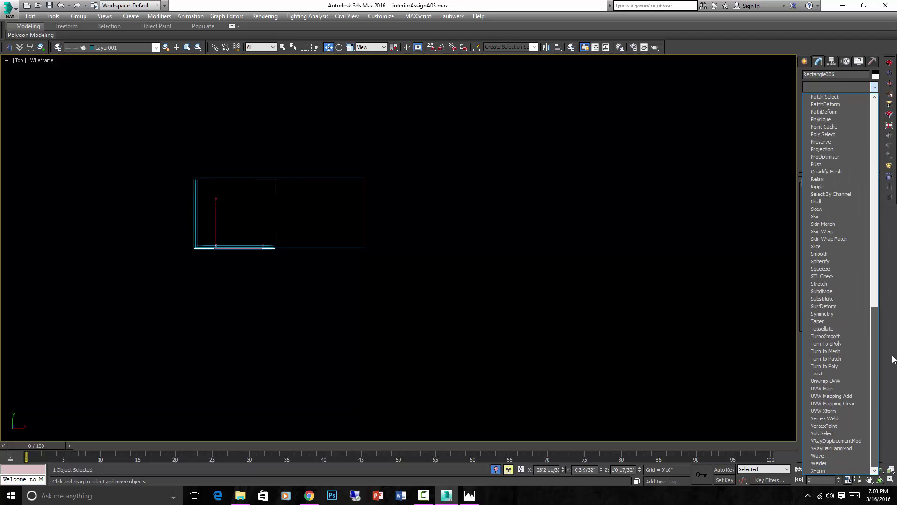
pyautogui.click(832, 314)
# Move the Symmetry mirror gizmo along X with Flip enabled so both wall halves meet
pyautogui.click(817, 99)
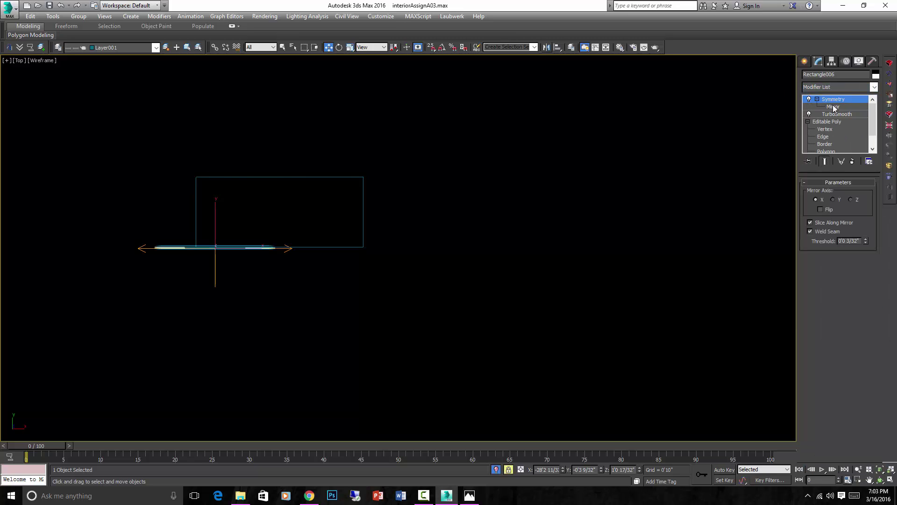
pyautogui.click(833, 106)
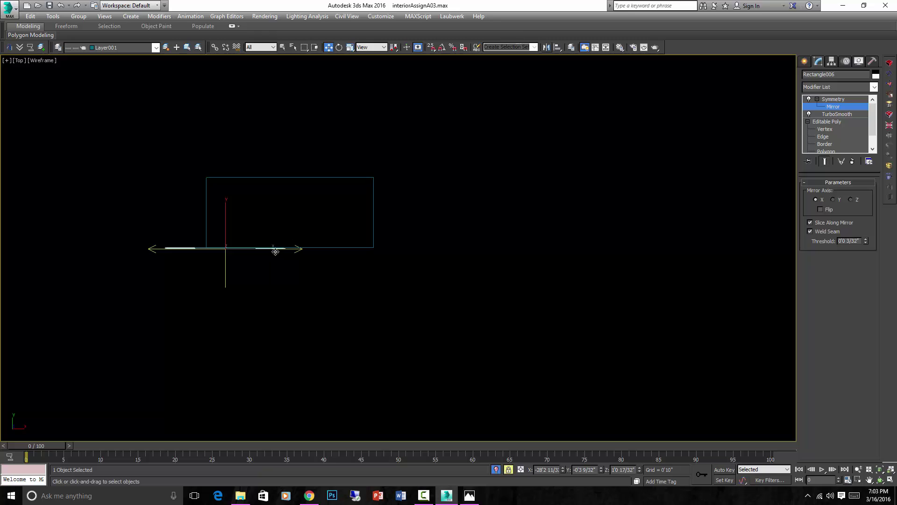
pyautogui.moveTo(275, 250); pyautogui.dragTo(321, 251)
pyautogui.click(821, 210)
pyautogui.moveTo(321, 251)
pyautogui.keyDown('alt'); pyautogui.mouseDown(button='middle')
pyautogui.moveTo(343, 267)
pyautogui.moveTo(303, 253)
pyautogui.mouseUp(button='middle'); pyautogui.keyUp('alt')
pyautogui.scroll(6, 299, 252)
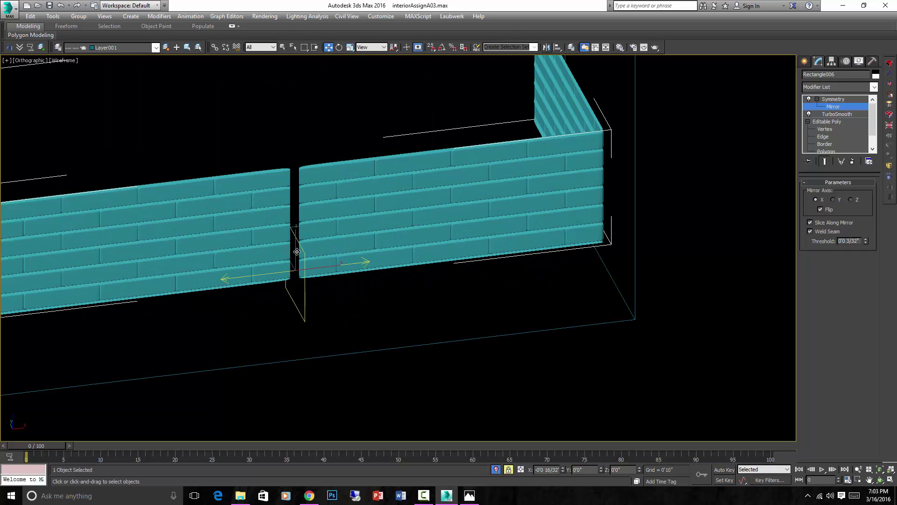
pyautogui.moveTo(297, 252); pyautogui.dragTo(254, 229)
# Zero the weld threshold so the seam closes, then check the U-shaped wall from Top view
pyautogui.scroll(5, 258, 247)
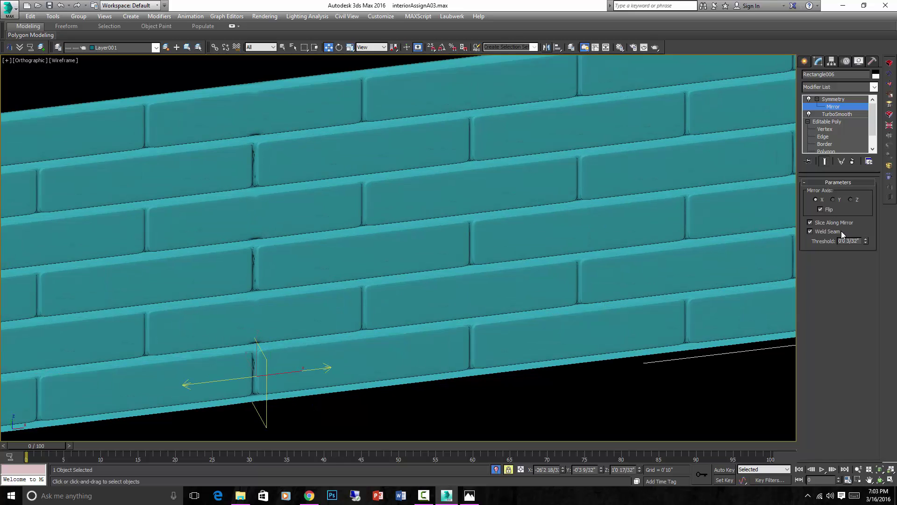
pyautogui.rightClick(867, 241)
pyautogui.scroll(-6, 395, 198)
pyautogui.keyDown('alt'); pyautogui.moveTo(481, 194); pyautogui.dragTo(460, 199, button='middle'); pyautogui.keyUp('alt')
pyautogui.press('t')
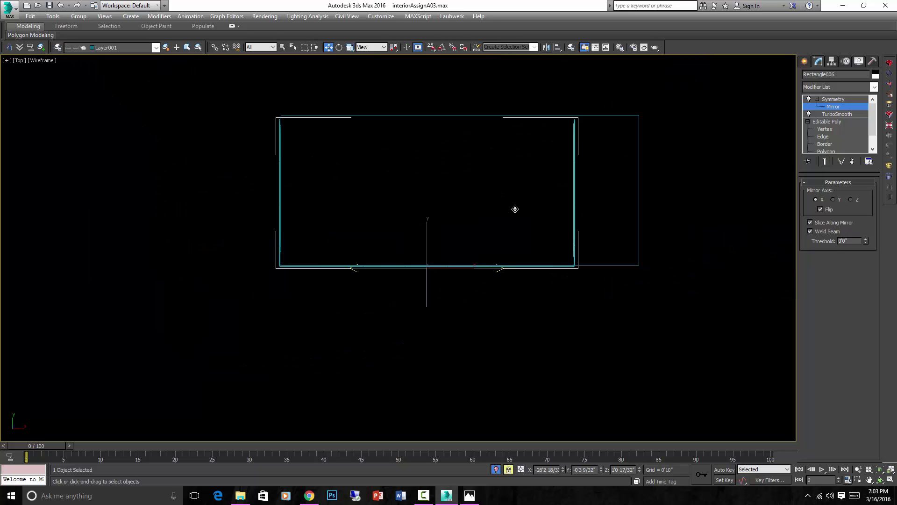
# Add a second Symmetry modifier, move its mirror gizmo to the wall's end, and enable Flip
pyautogui.click(874, 87)
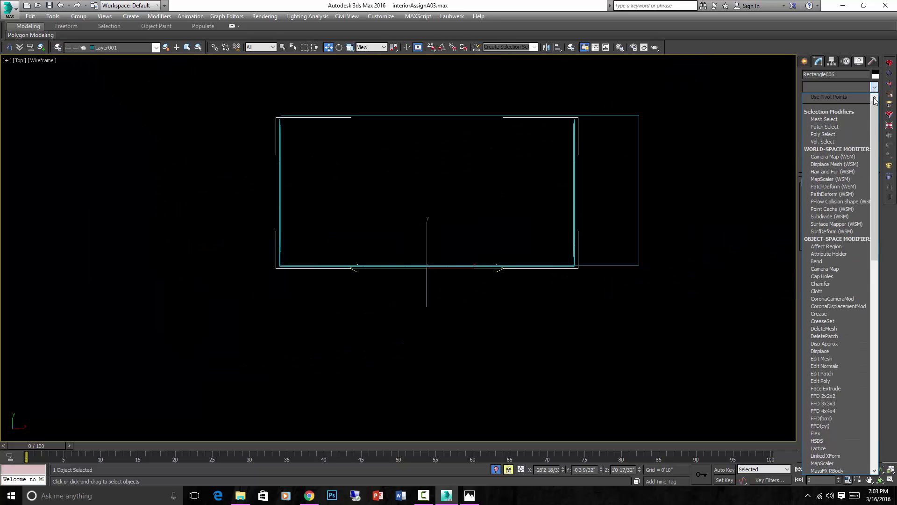
pyautogui.moveTo(875, 131); pyautogui.dragTo(878, 335)
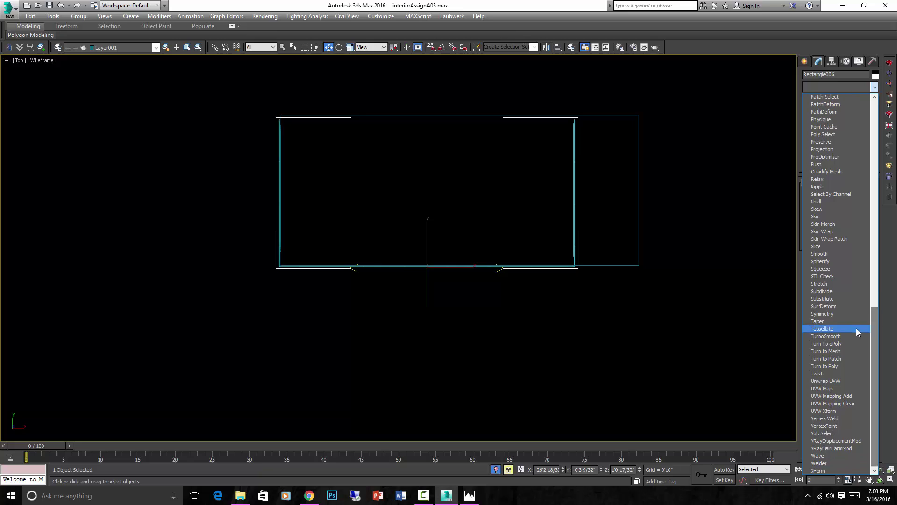
pyautogui.click(834, 314)
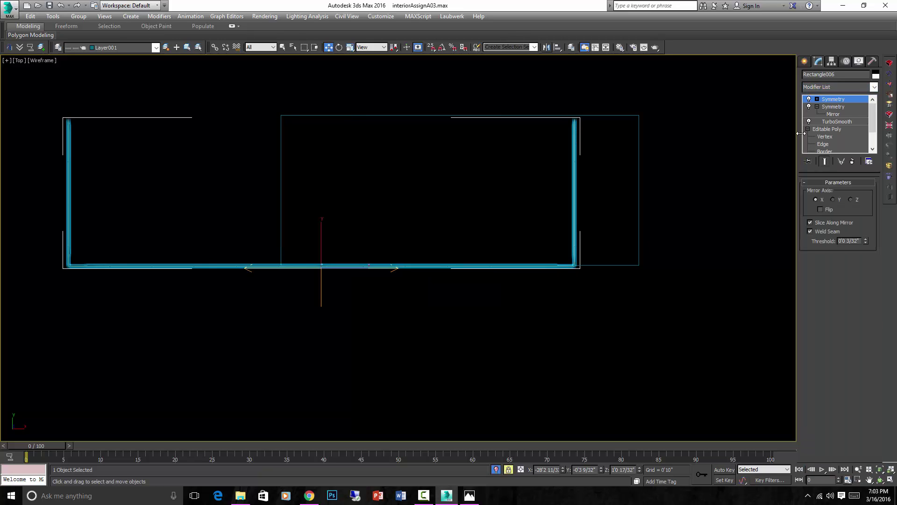
pyautogui.click(817, 99)
pyautogui.click(833, 106)
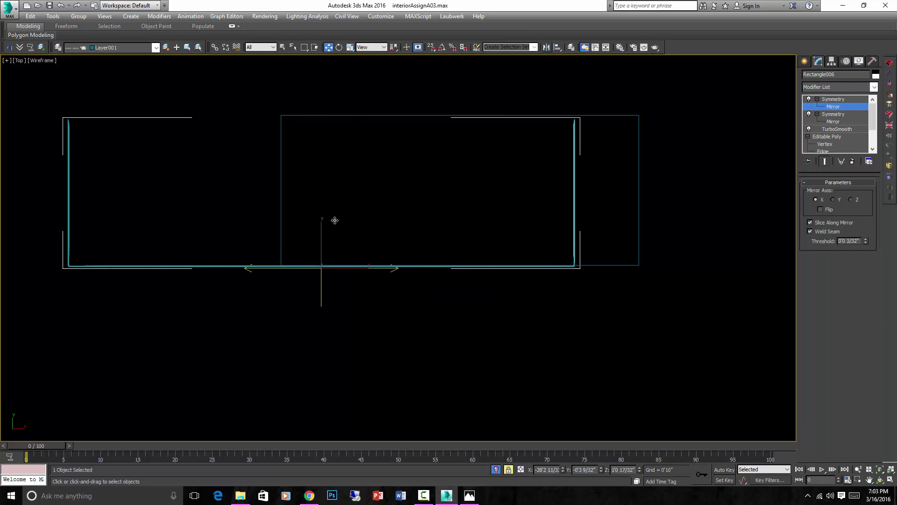
pyautogui.moveTo(325, 257); pyautogui.dragTo(407, 254)
pyautogui.click(821, 209)
# Set the second Symmetry's weld threshold to 0'0" and inspect the lengthened wall from Front and Top views
pyautogui.press('f')
pyautogui.scroll(3, 416, 254)
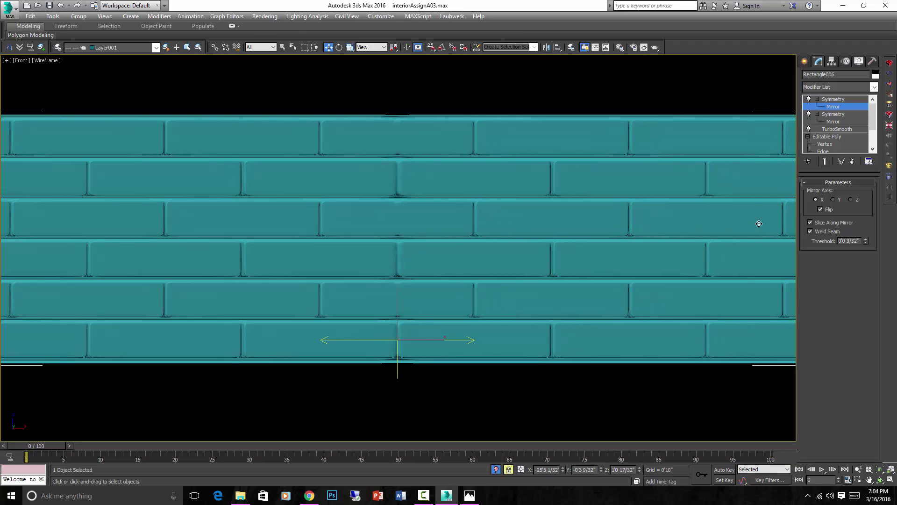
pyautogui.rightClick(866, 241)
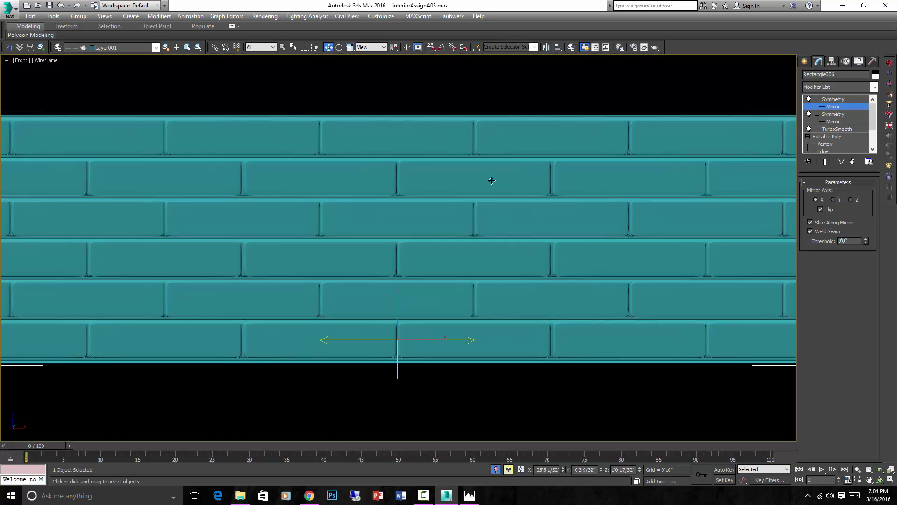
pyautogui.scroll(-4, 462, 200)
pyautogui.keyDown('alt'); pyautogui.moveTo(462, 200); pyautogui.dragTo(483, 208, button='middle'); pyautogui.keyUp('alt')
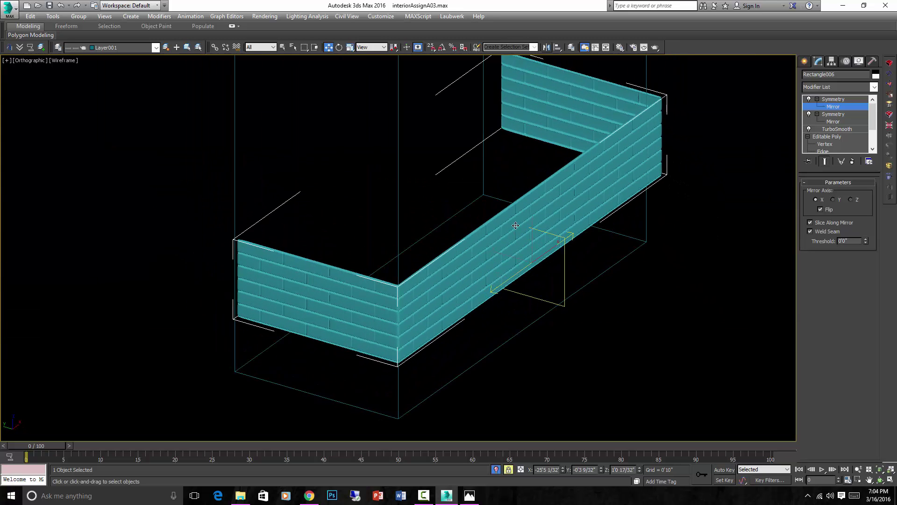
pyautogui.press('t')
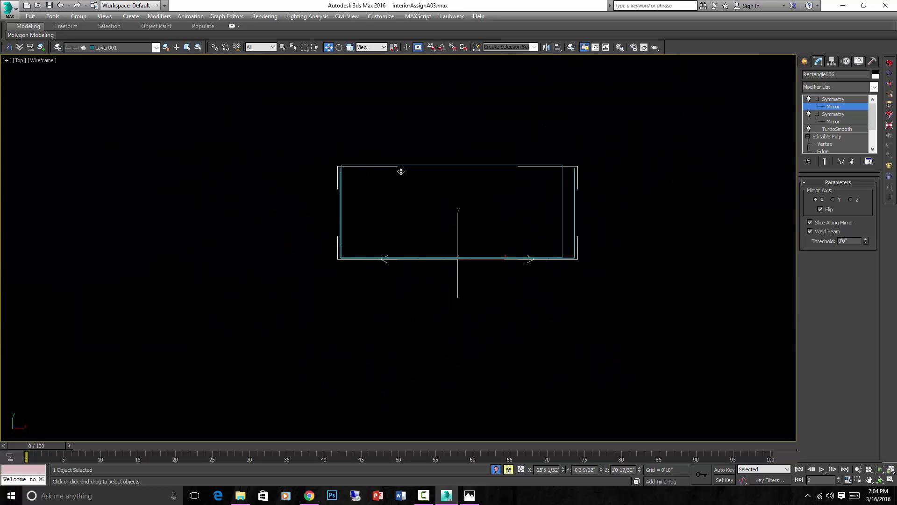
pyautogui.keyDown('alt'); pyautogui.moveTo(490, 239); pyautogui.dragTo(520, 168, button='middle'); pyautogui.keyUp('alt')
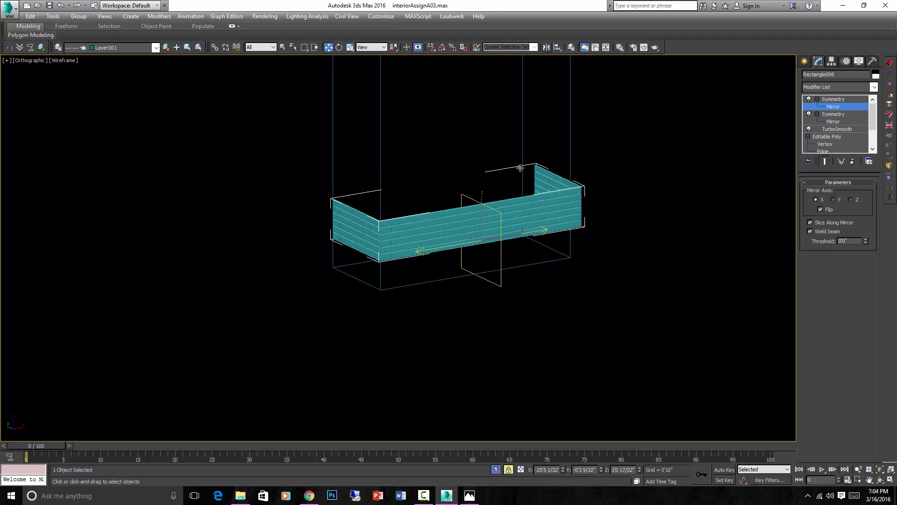
pyautogui.press('f')
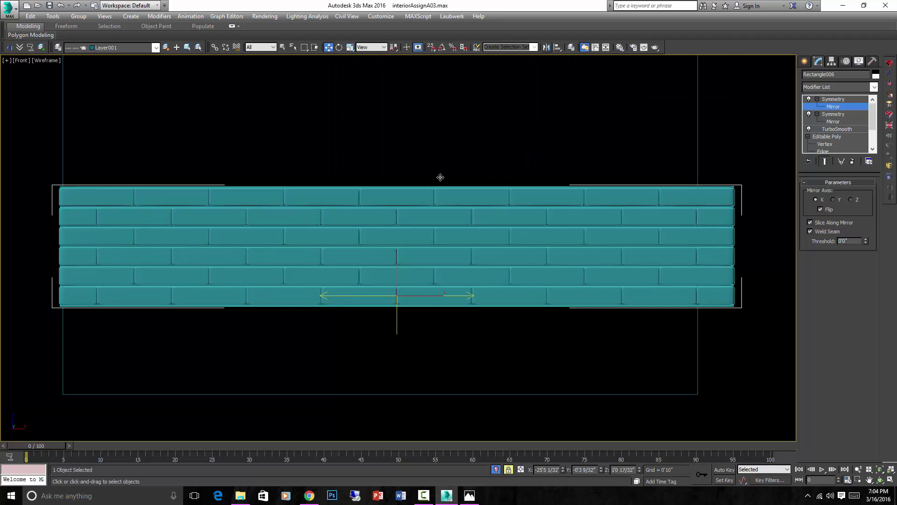
pyautogui.press('t')
pyautogui.scroll(-3, 481, 186)
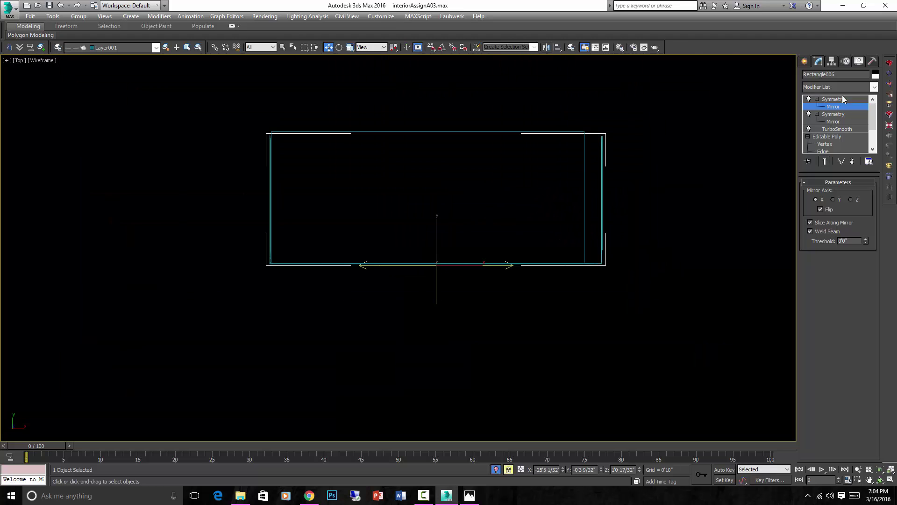
# Add a third Symmetry modifier mirrored on the Z axis with Flip enabled
pyautogui.click(875, 87)
pyautogui.moveTo(874, 128); pyautogui.dragTo(888, 341)
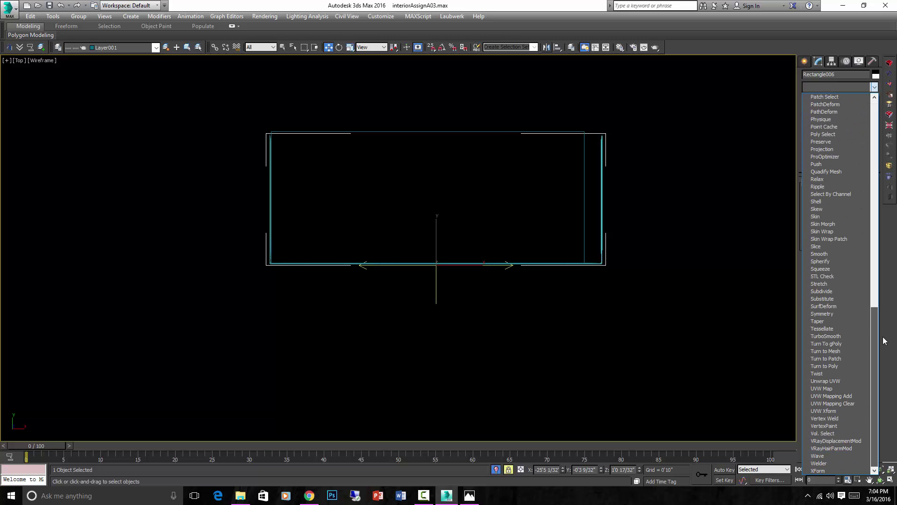
pyautogui.press('Return')
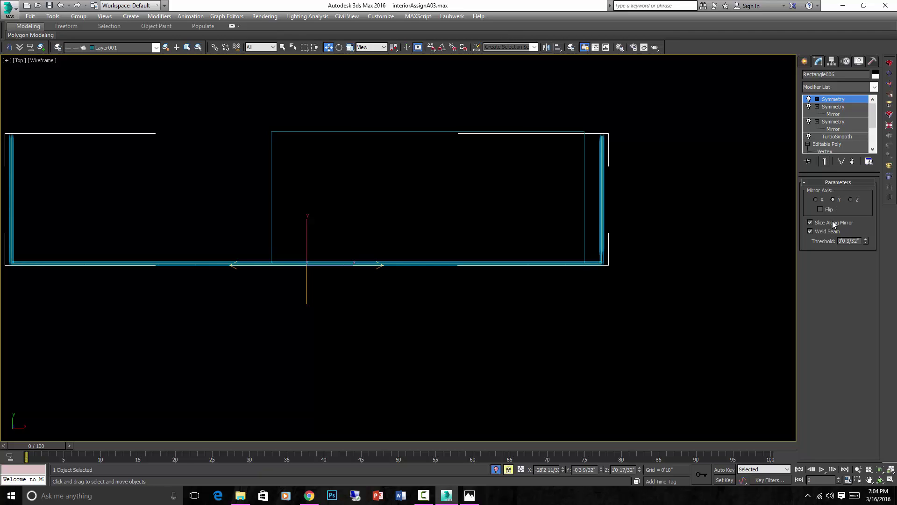
pyautogui.click(851, 200)
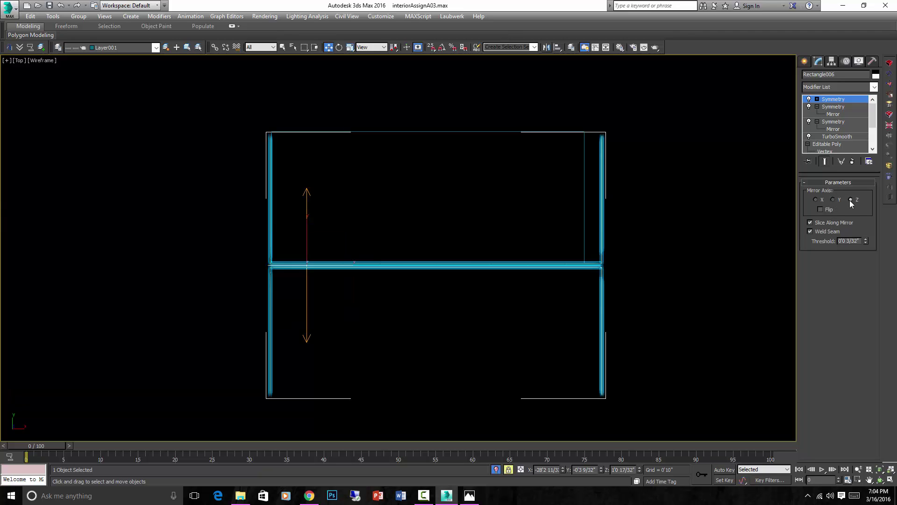
pyautogui.click(821, 210)
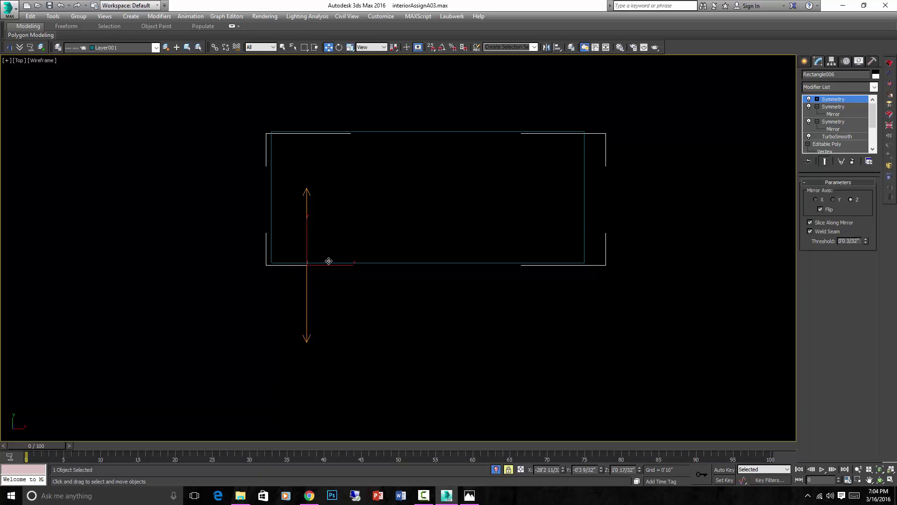
# Reposition the third Symmetry's mirror gizmo to place the mirrored wall
pyautogui.moveTo(329, 261); pyautogui.dragTo(411, 225)
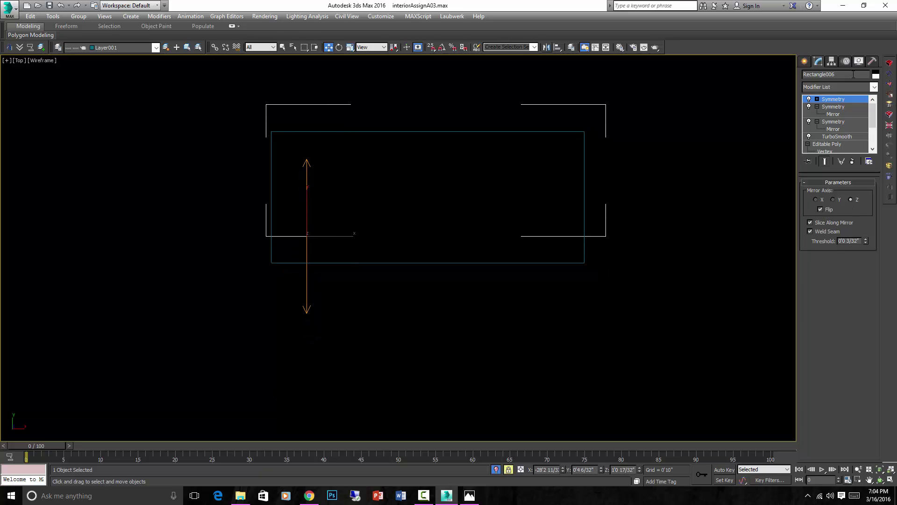
pyautogui.hotkey('ctrl', 'z')
pyautogui.click(817, 99)
pyautogui.click(833, 106)
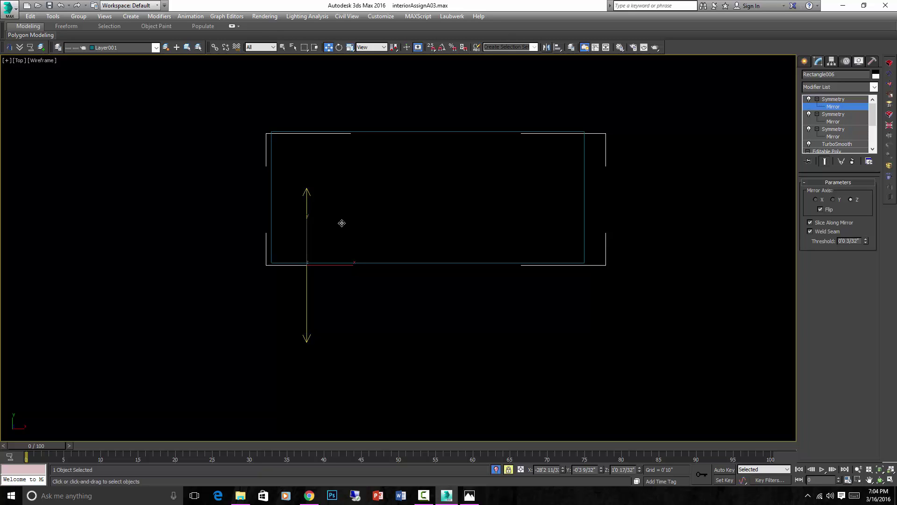
pyautogui.moveTo(342, 223); pyautogui.dragTo(339, 154)
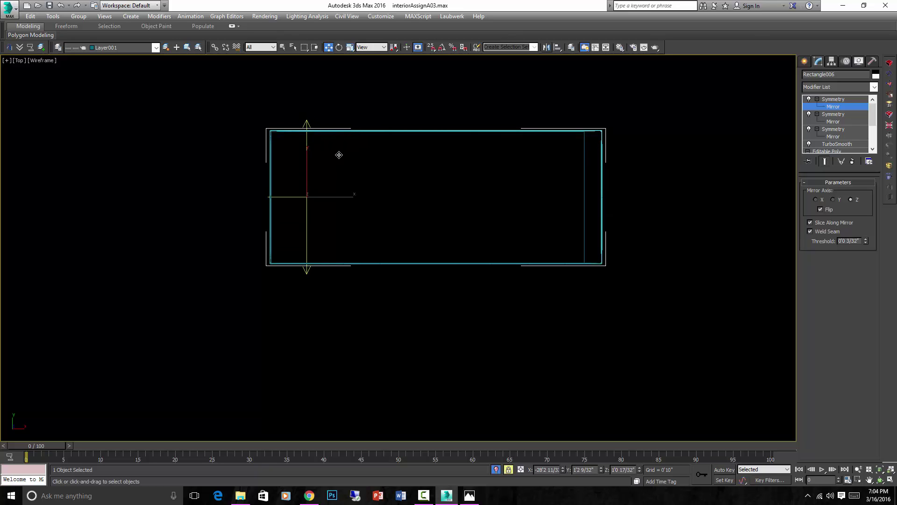
# In Left view, disable TurboSmooth, align the mirror gizmo to the back wall, and zero the weld threshold
pyautogui.press('l')
pyautogui.scroll(2, 393, 255)
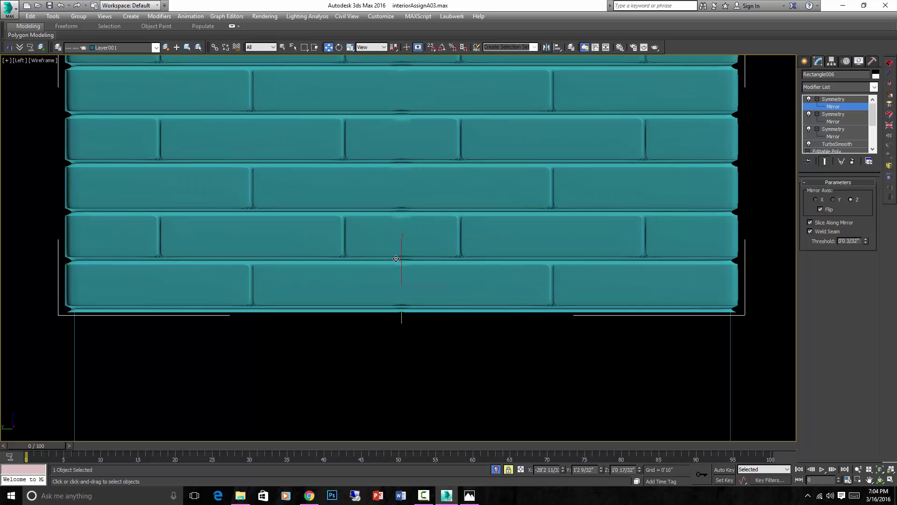
pyautogui.click(809, 144)
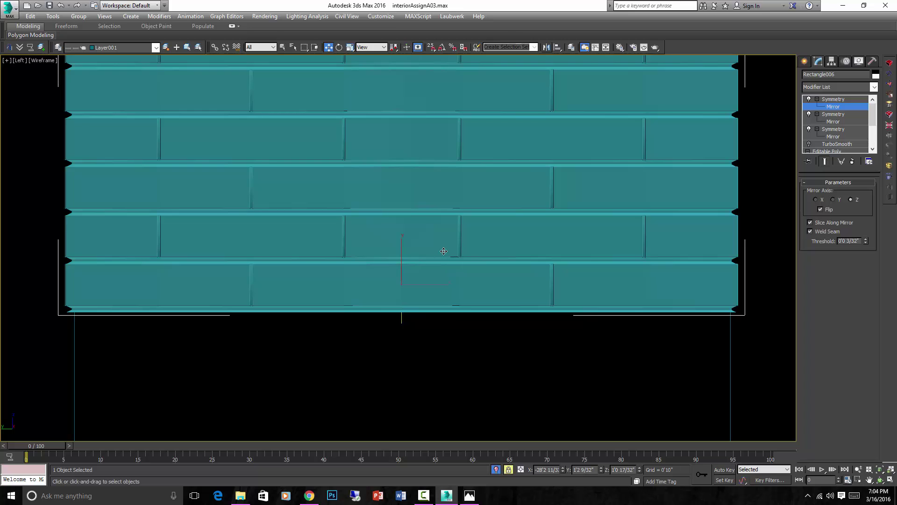
pyautogui.moveTo(444, 251); pyautogui.dragTo(401, 244)
pyautogui.scroll(-2, 435, 247)
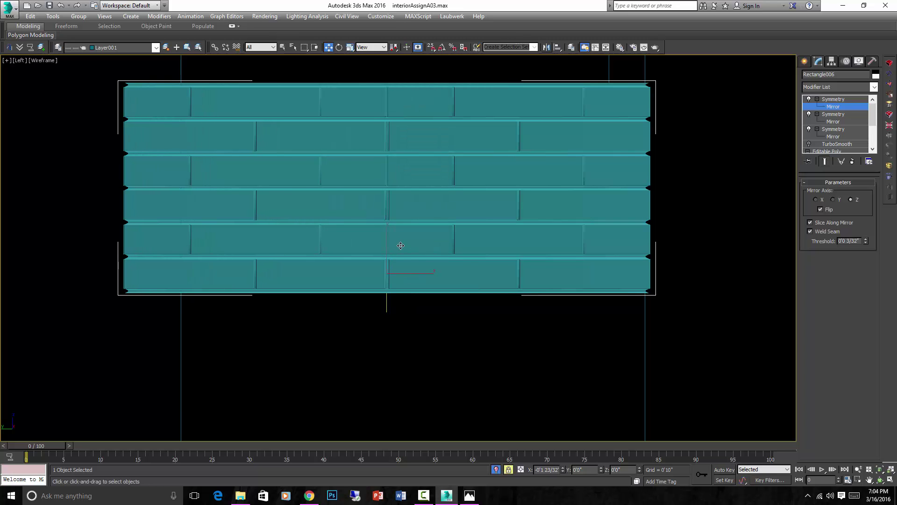
pyautogui.scroll(5, 396, 268)
pyautogui.moveTo(371, 271); pyautogui.dragTo(374, 271)
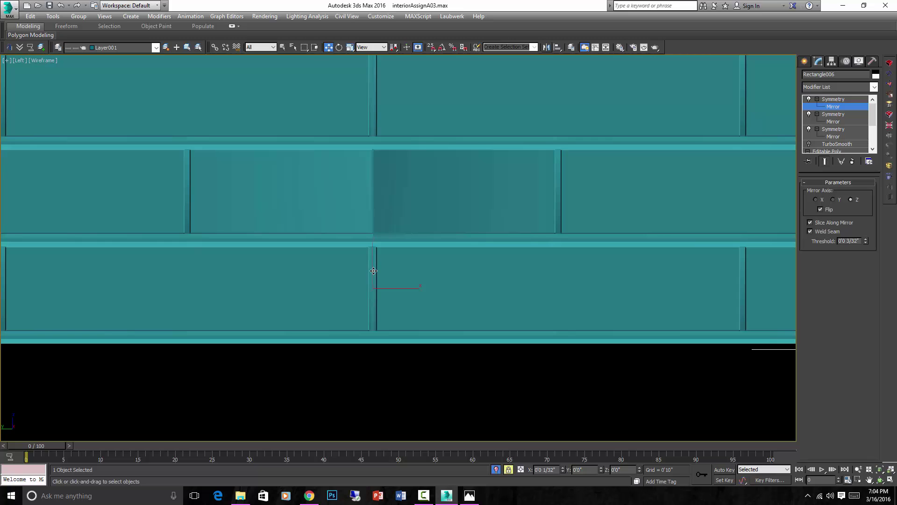
pyautogui.rightClick(866, 240)
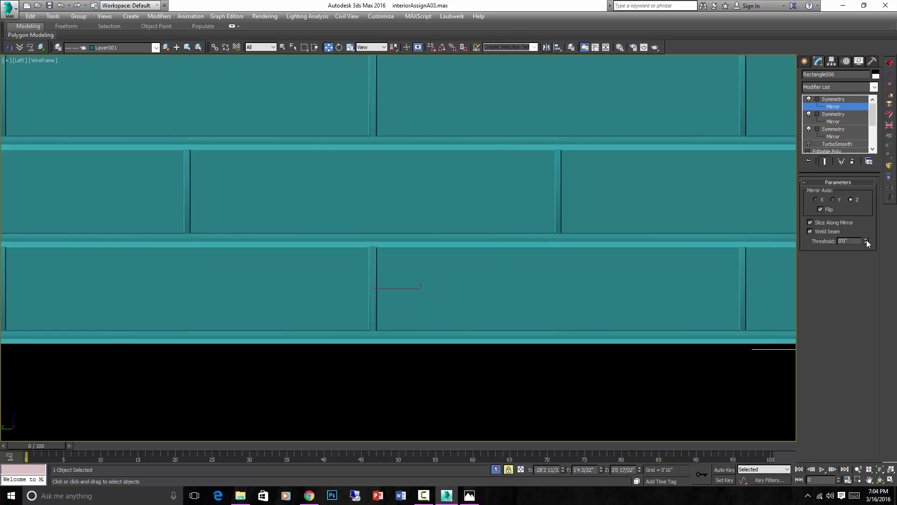
pyautogui.scroll(-6, 494, 194)
# Orbit to verify the closed four-sided enclosure, then re-enable TurboSmooth
pyautogui.keyDown('alt'); pyautogui.moveTo(539, 200); pyautogui.dragTo(563, 220, button='middle'); pyautogui.keyUp('alt')
pyautogui.scroll(5, 619, 254)
pyautogui.scroll(-1, 672, 252)
pyautogui.scroll(-6, 617, 232)
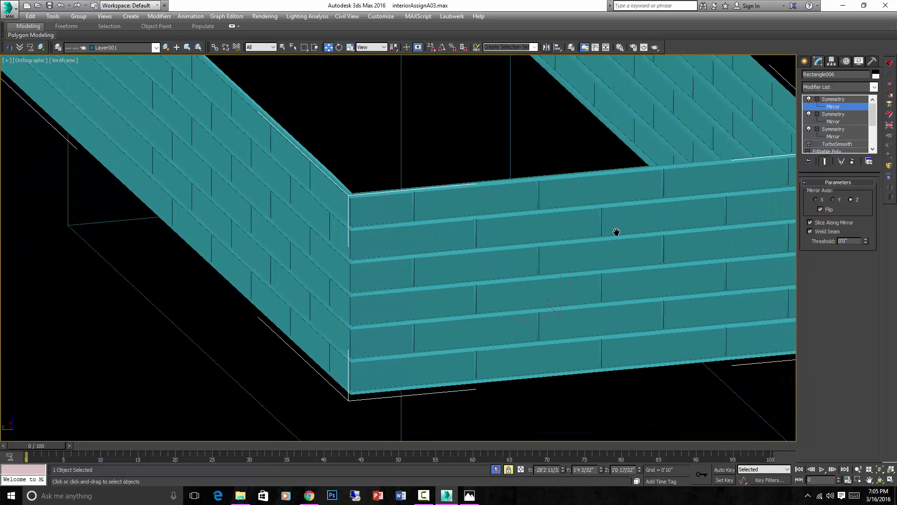
pyautogui.keyDown('alt'); pyautogui.moveTo(617, 234); pyautogui.dragTo(574, 236, button='middle'); pyautogui.keyUp('alt')
pyautogui.scroll(2, 567, 239)
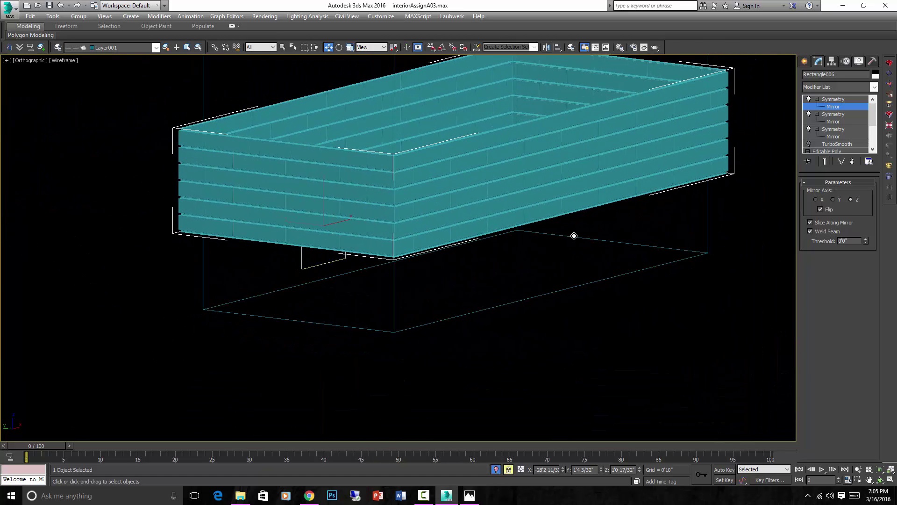
pyautogui.keyDown('alt'); pyautogui.moveTo(529, 210); pyautogui.dragTo(594, 209, button='middle'); pyautogui.keyUp('alt')
pyautogui.scroll(5, 583, 213)
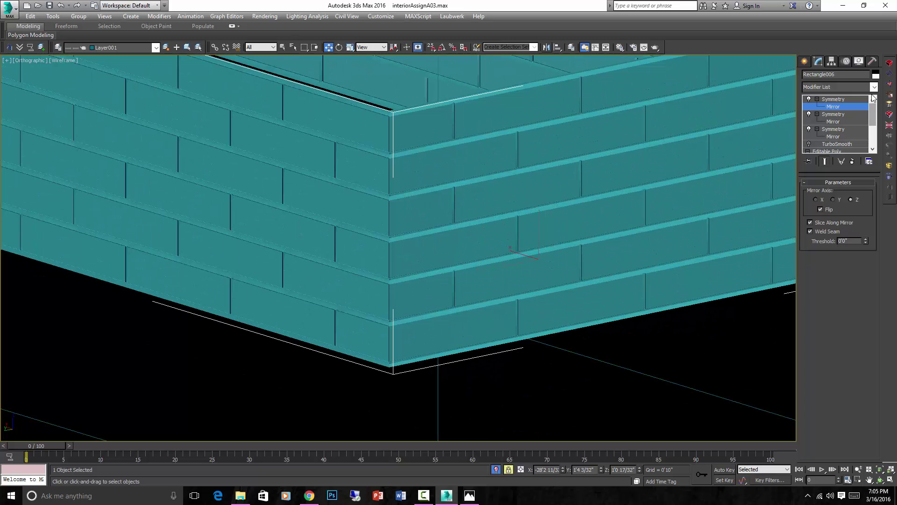
pyautogui.click(810, 144)
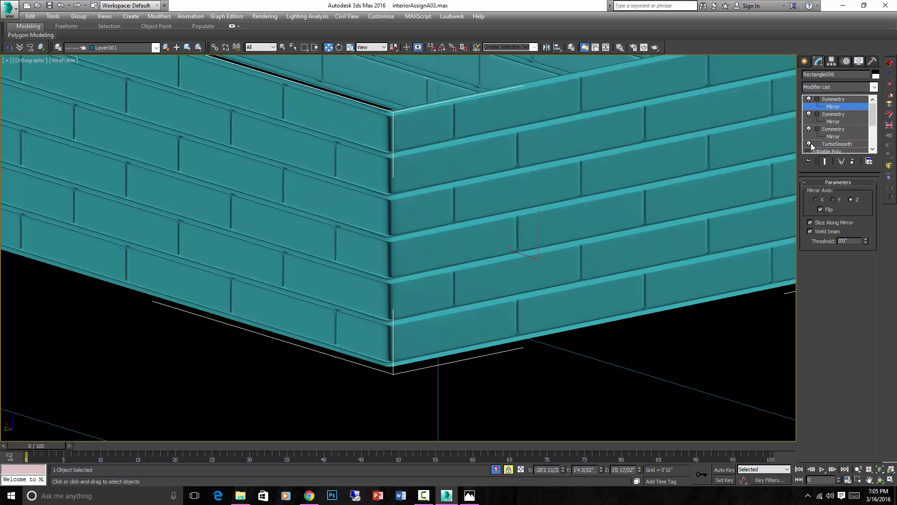
pyautogui.scroll(-5, 669, 181)
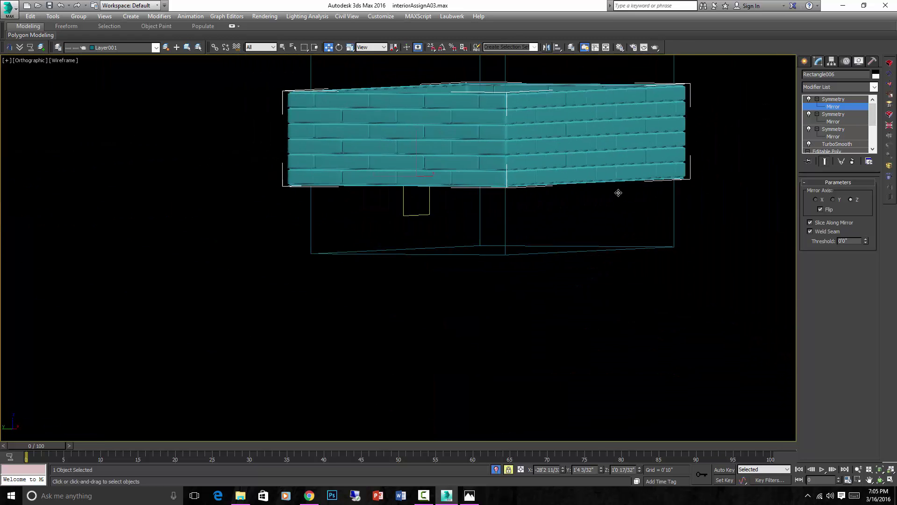